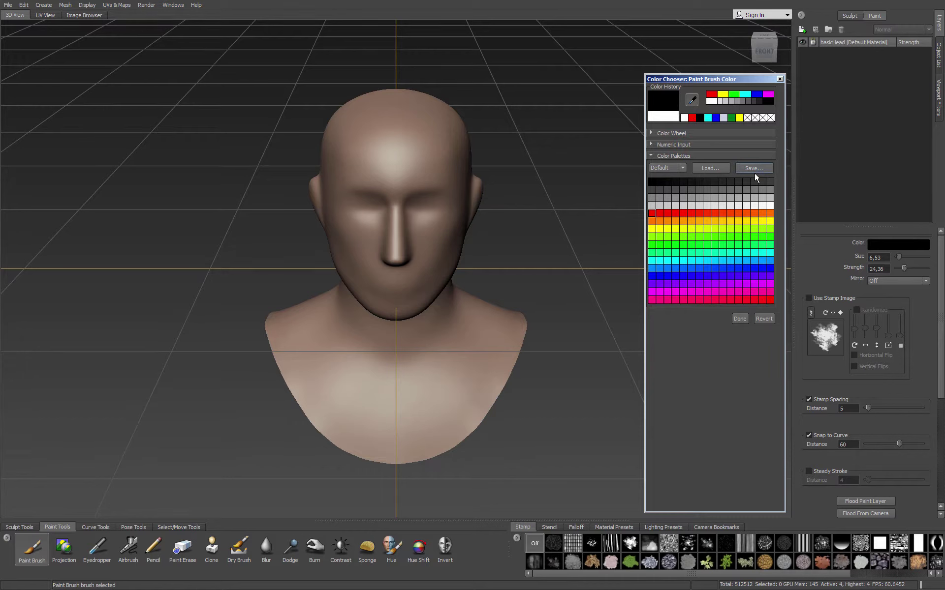
Look at the Adobe Palette (*.aco) file type offered for loading a color palette, without loading a file.
click(707, 169)
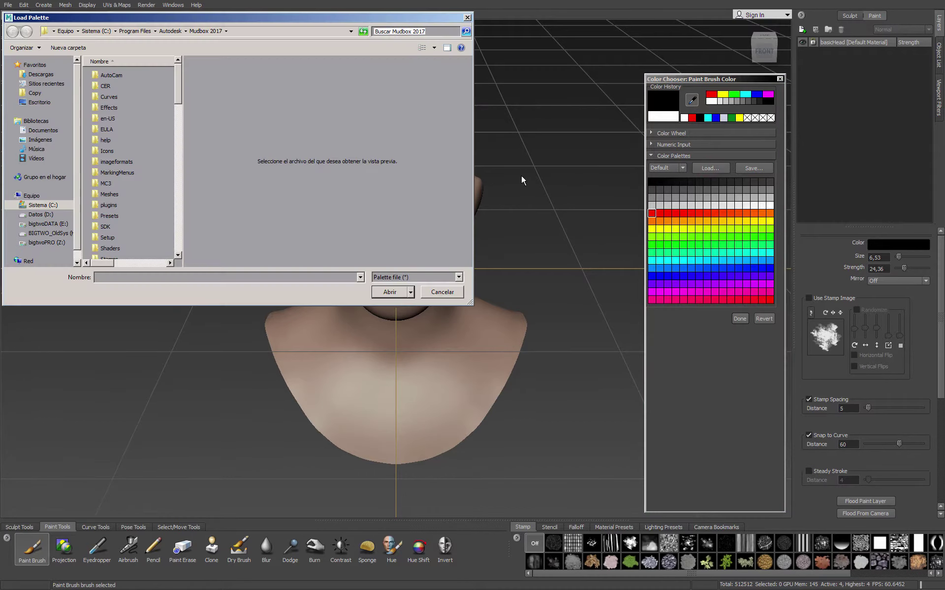
click(458, 278)
click(432, 296)
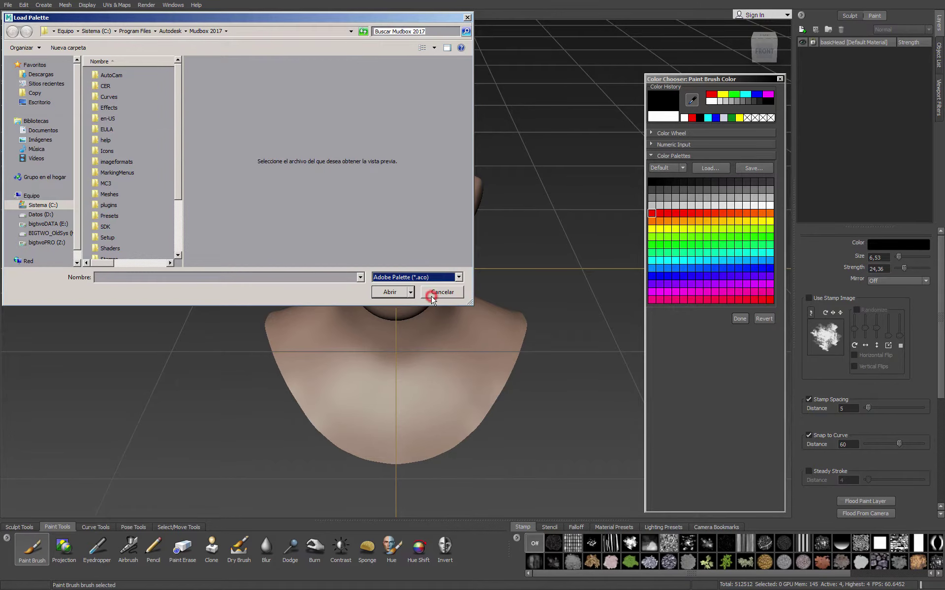
click(441, 292)
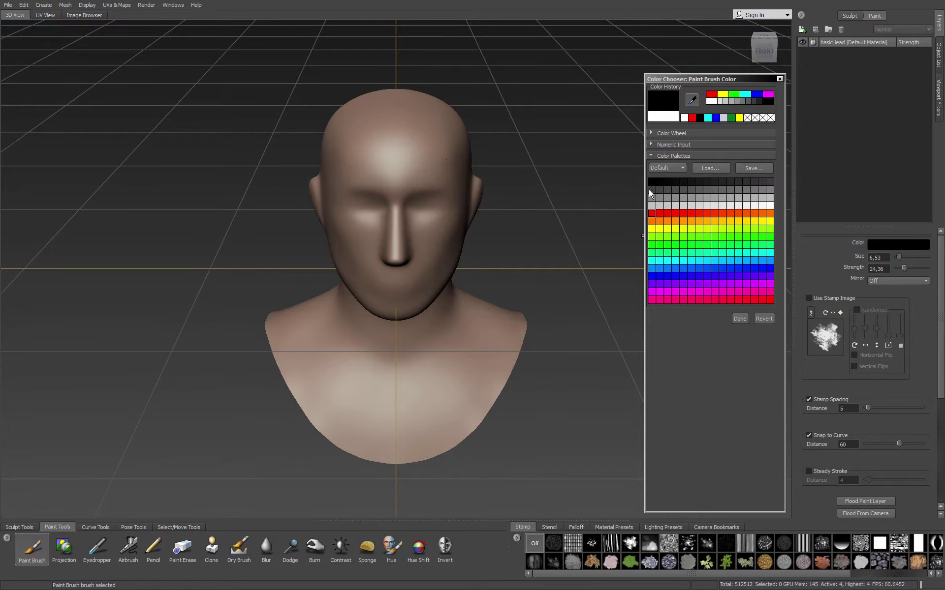
Collapse the color palettes, expand the color wheel for the brush color, and close the color chooser.
click(666, 156)
click(668, 132)
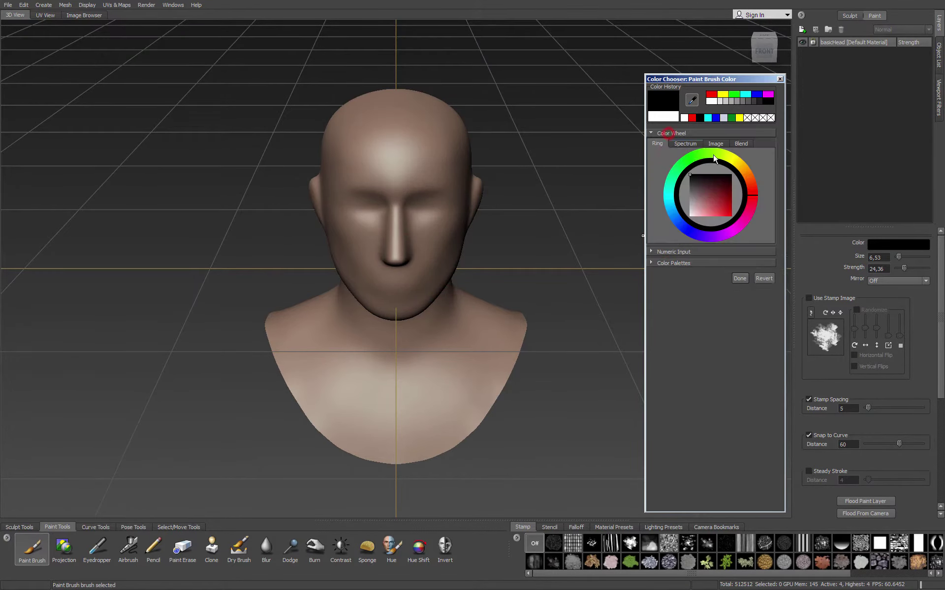
click(742, 278)
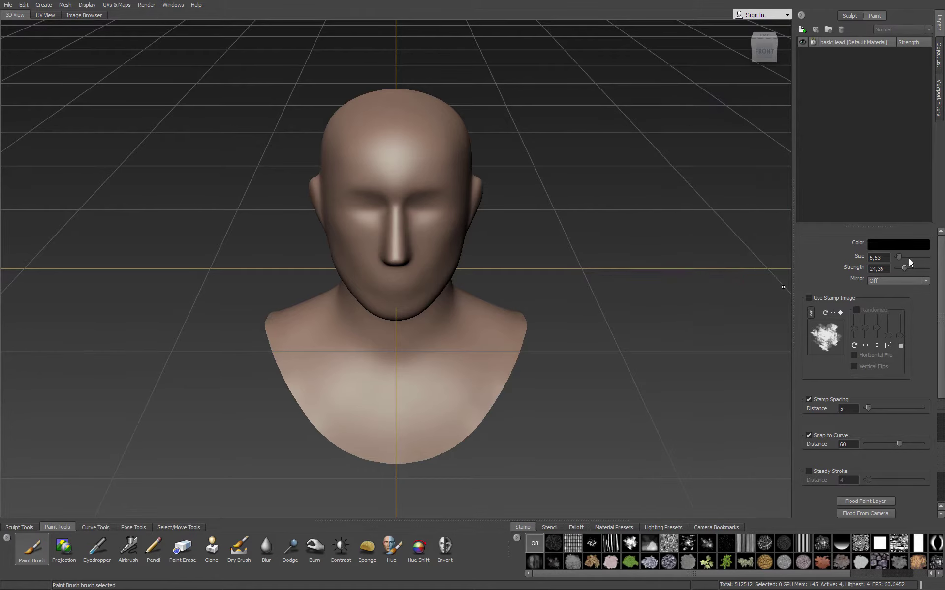
Review the mirror options for the paint brush, leaving mirroring off.
click(890, 281)
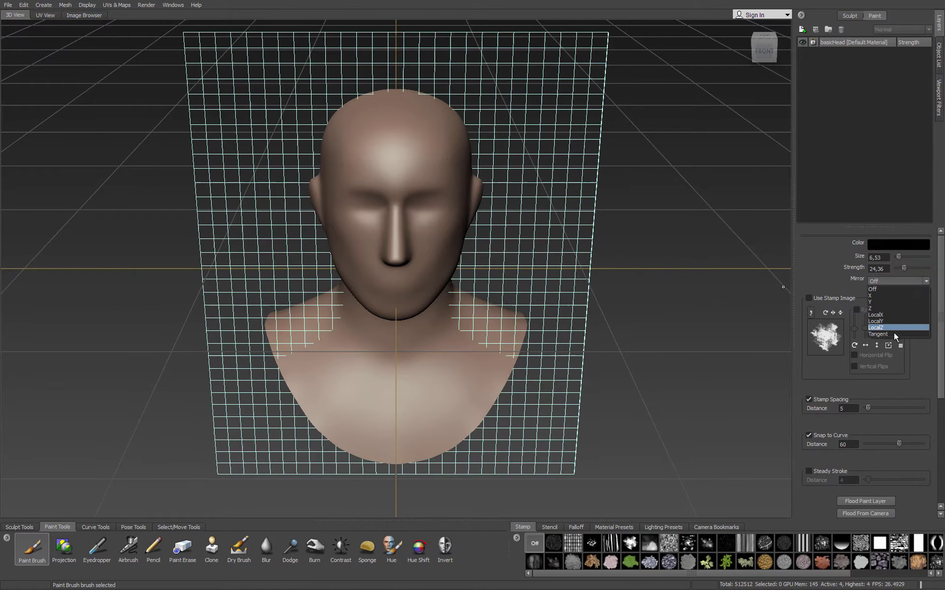
click(888, 280)
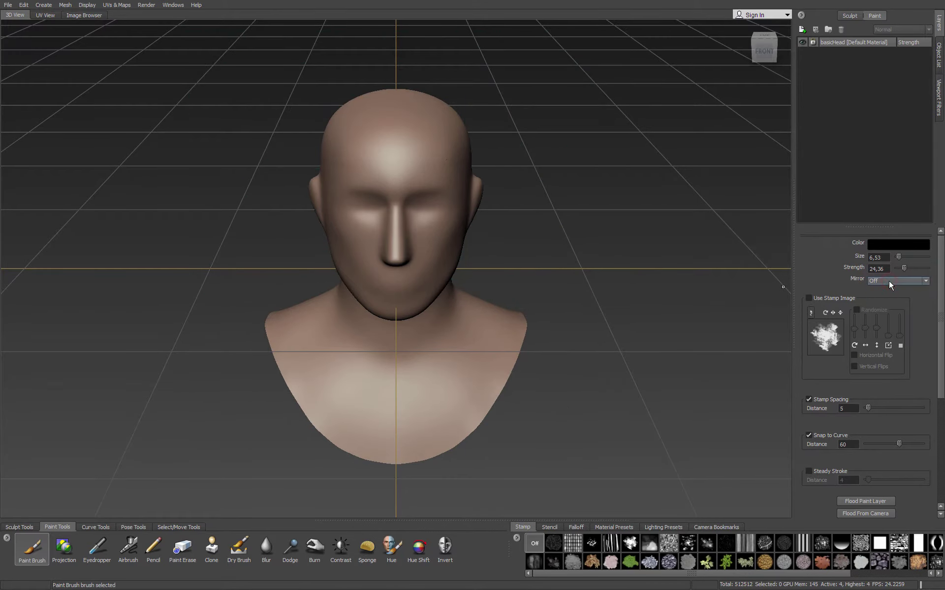
Create a 4096 Diffuse paint layer saved as TIFF [8 bit, RGBA] and paint a black vertical stroke beside the nose.
click(803, 30)
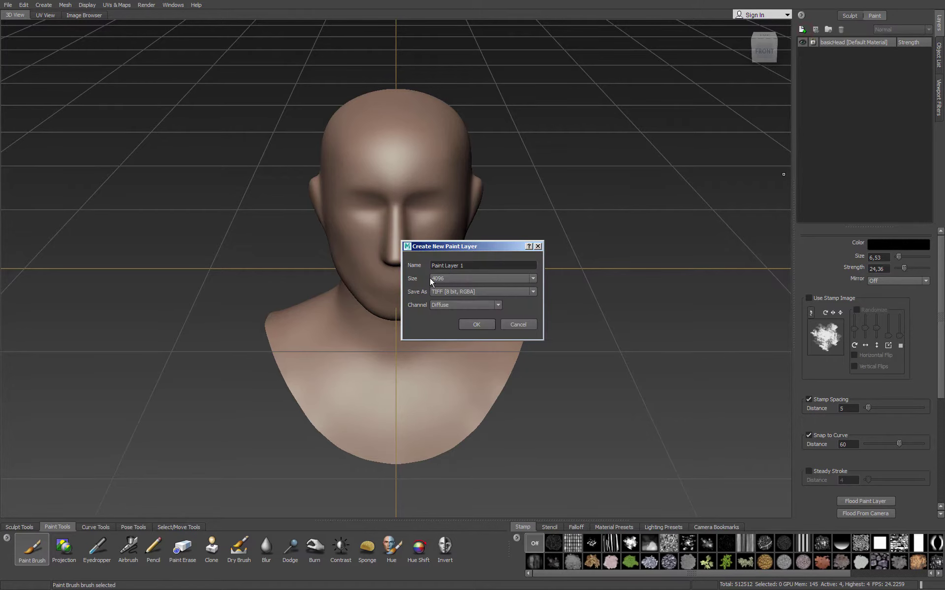
click(471, 327)
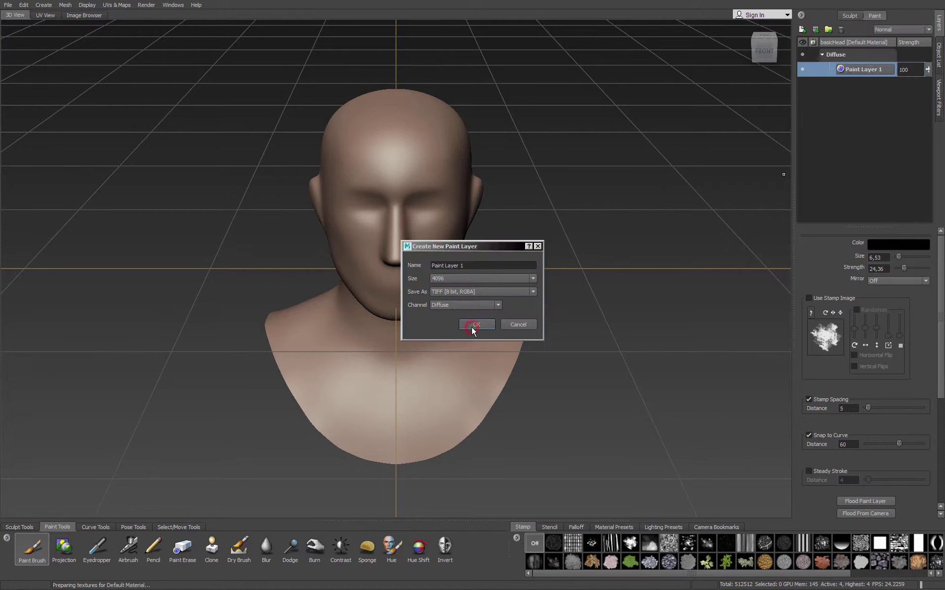
drag(372, 171, 375, 251)
Flood the whole paint layer with the black brush color.
scroll(914, 402, down, 3)
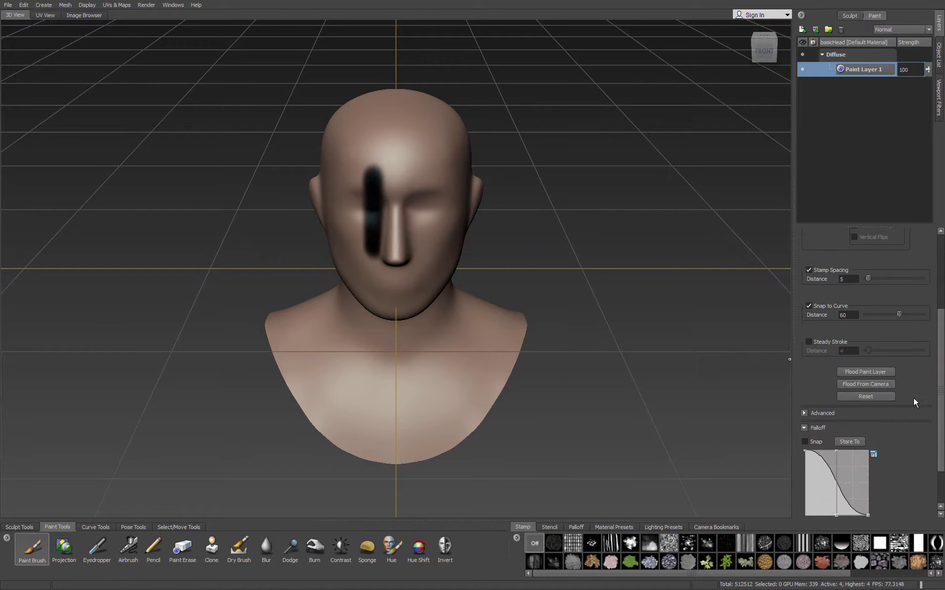
click(856, 372)
mouse_move(375, 267)
alt+mouse_down()
mouse_move(763, 254)
mouse_move(356, 253)
alt+mouse_up()
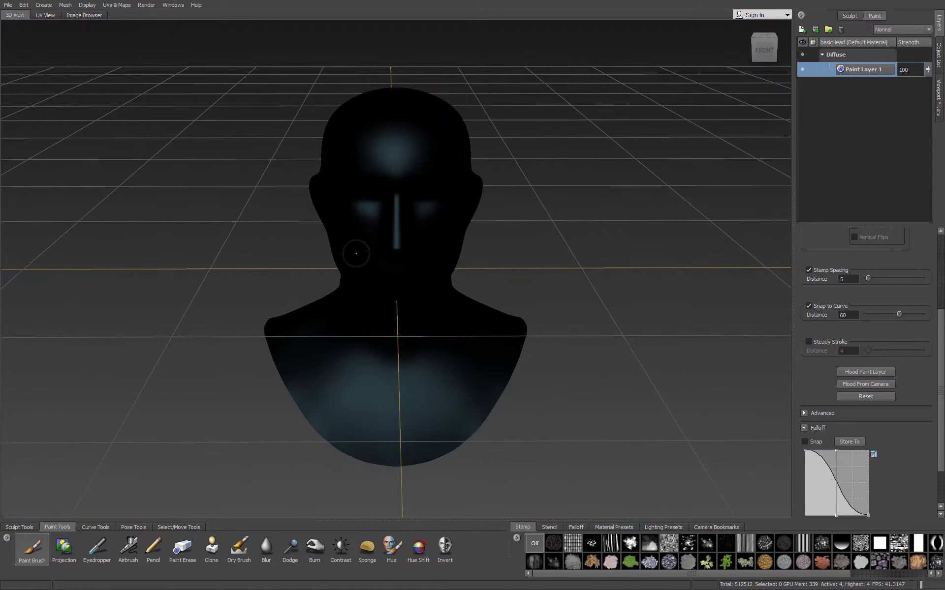
Set the brush color to white and paint a soft round patch over each eye socket.
scroll(940, 340, up, 5)
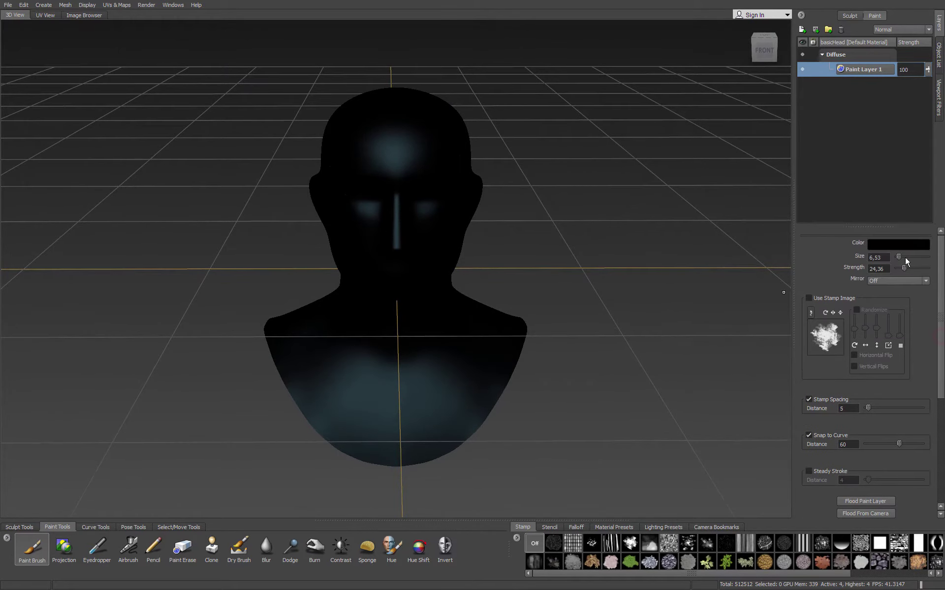
click(901, 245)
drag(707, 213, 674, 244)
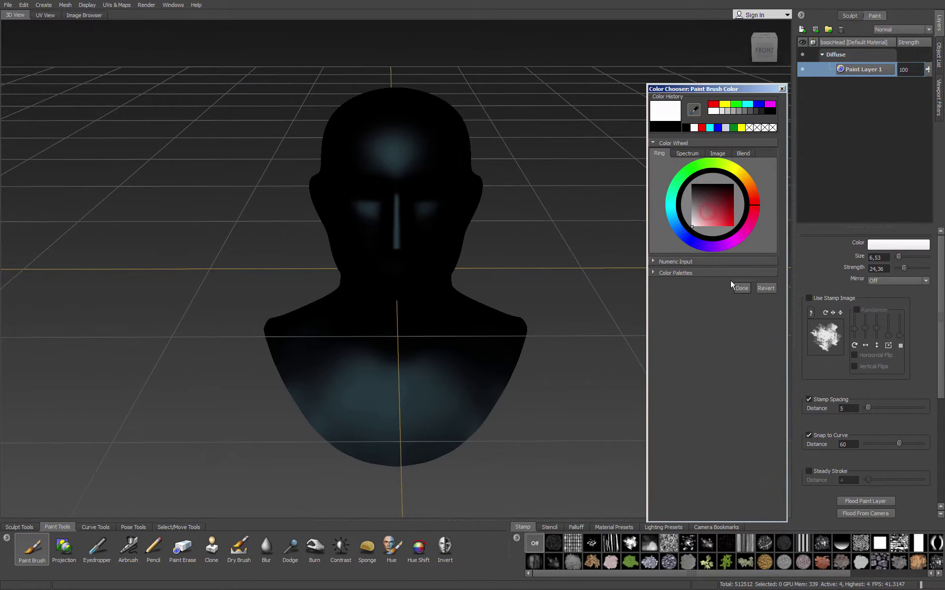
click(741, 289)
mouse_move(367, 196)
mouse_down()
mouse_move(389, 202)
mouse_move(372, 193)
mouse_up()
mouse_move(438, 191)
mouse_down()
mouse_move(422, 193)
mouse_move(416, 203)
mouse_move(433, 198)
mouse_move(433, 206)
mouse_move(419, 211)
mouse_up()
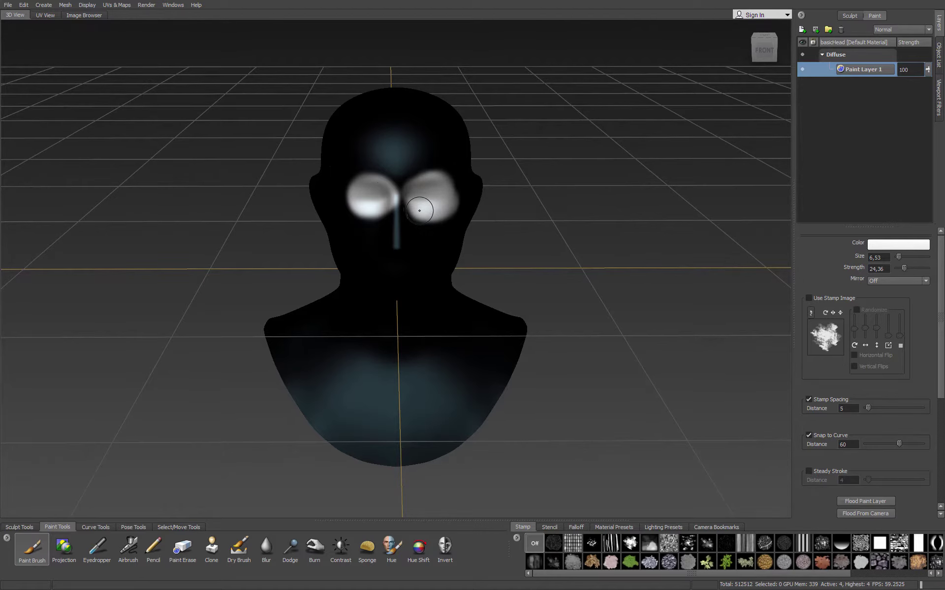
alt+drag(419, 246, 435, 237)
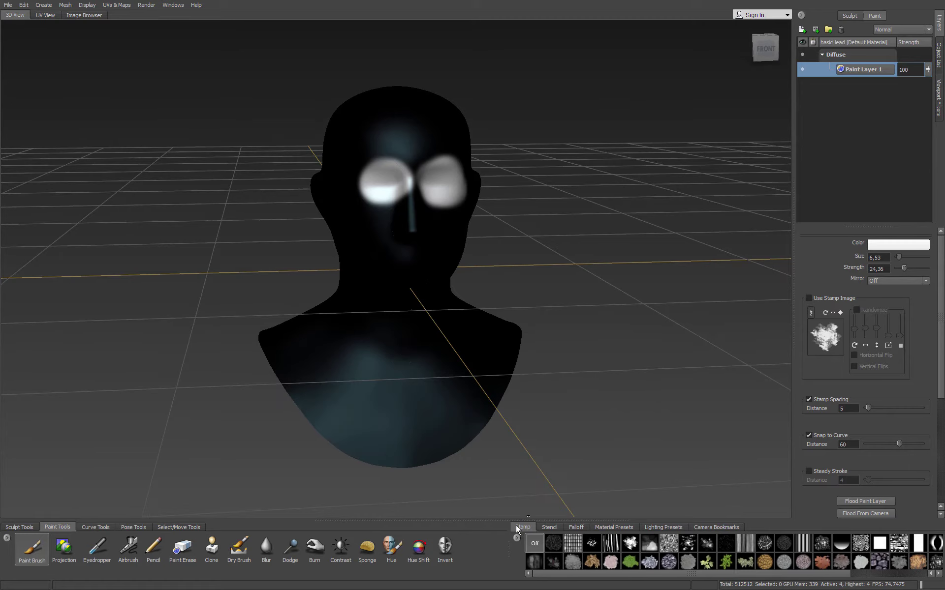
Paint vertical white strokes side by side on the chest, one with each of the first three falloff presets.
click(575, 527)
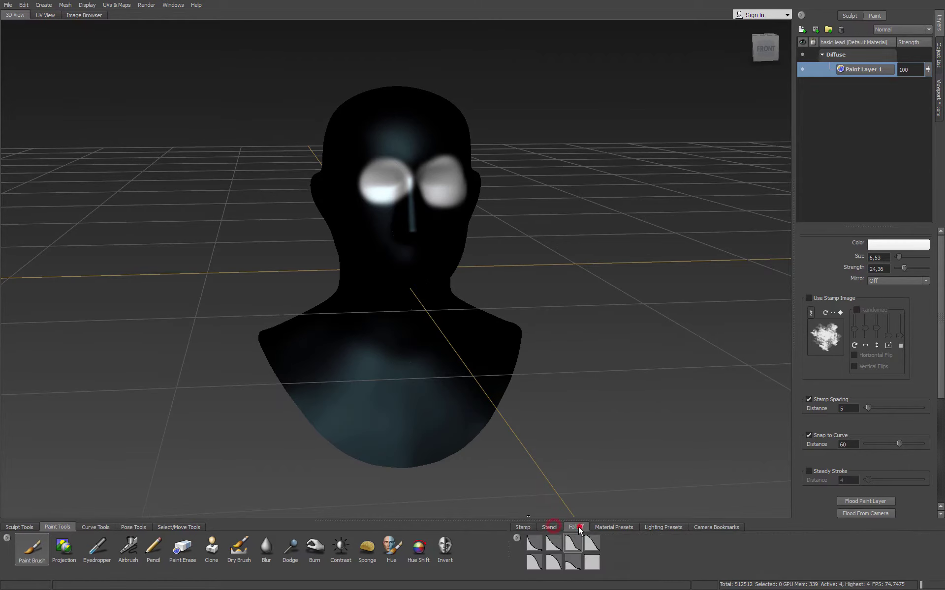
click(533, 544)
mouse_move(366, 369)
alt+mouse_down()
mouse_move(300, 361)
mouse_move(311, 421)
alt+mouse_up()
click(557, 545)
drag(331, 344, 337, 424)
click(571, 546)
mouse_move(362, 347)
mouse_down()
mouse_move(364, 438)
mouse_move(384, 397)
mouse_move(385, 440)
mouse_up()
Continue the row of vertical chest strokes, painting one with each of the remaining five falloff presets.
click(594, 545)
click(534, 563)
click(553, 562)
mouse_move(412, 344)
mouse_down()
mouse_move(412, 438)
mouse_move(439, 438)
mouse_up()
click(572, 562)
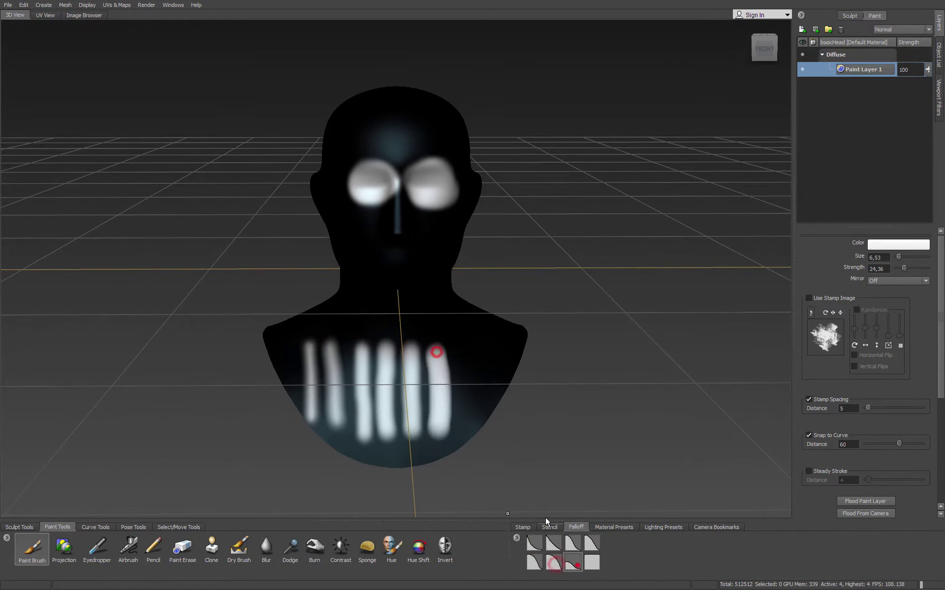
mouse_move(457, 345)
mouse_down()
mouse_move(460, 428)
mouse_move(480, 413)
mouse_move(430, 409)
mouse_up()
click(591, 562)
scroll(430, 414, up, 2)
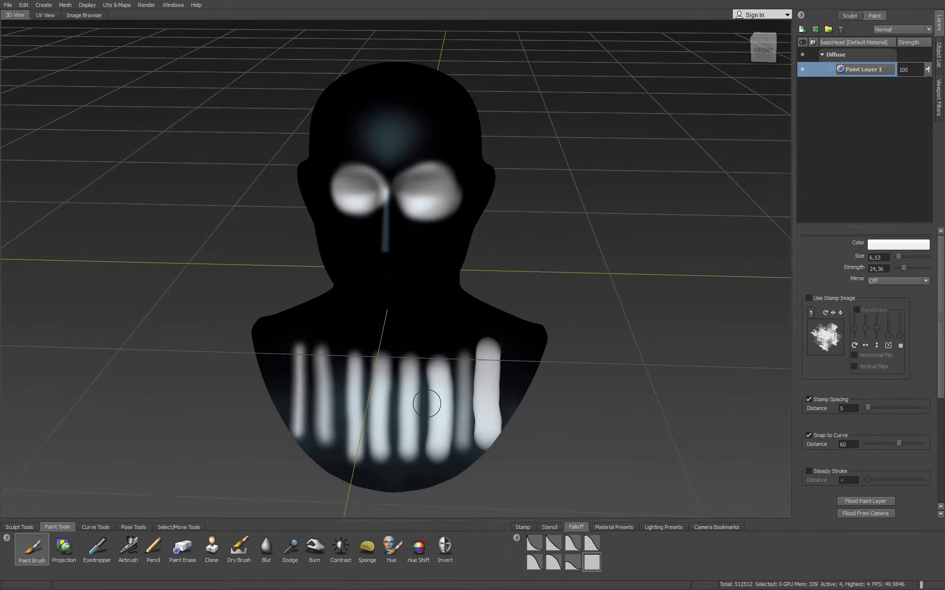
alt+middle_drag(431, 429, 433, 358)
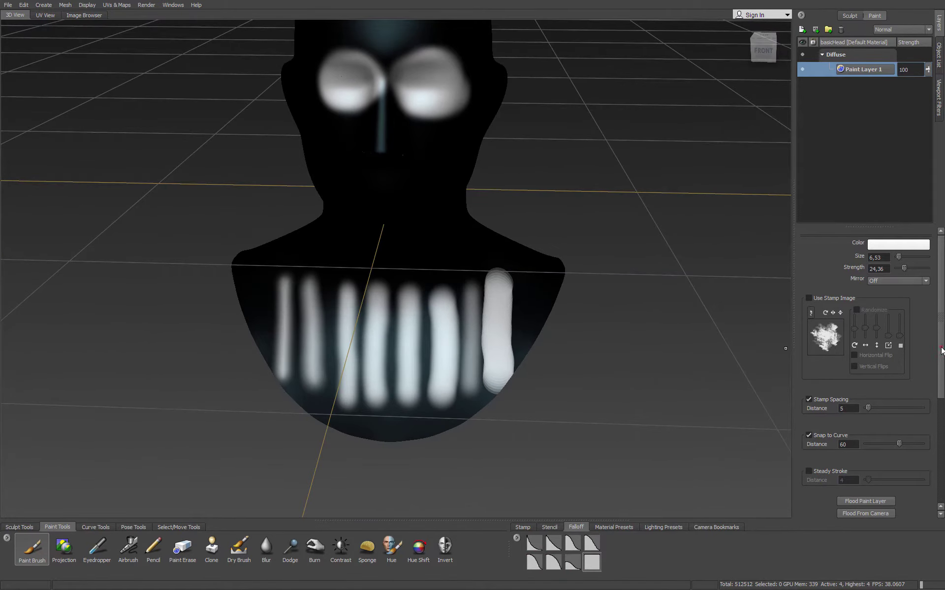
Move a control point along the upper edge of the brush's flat falloff curve.
drag(941, 350, 937, 450)
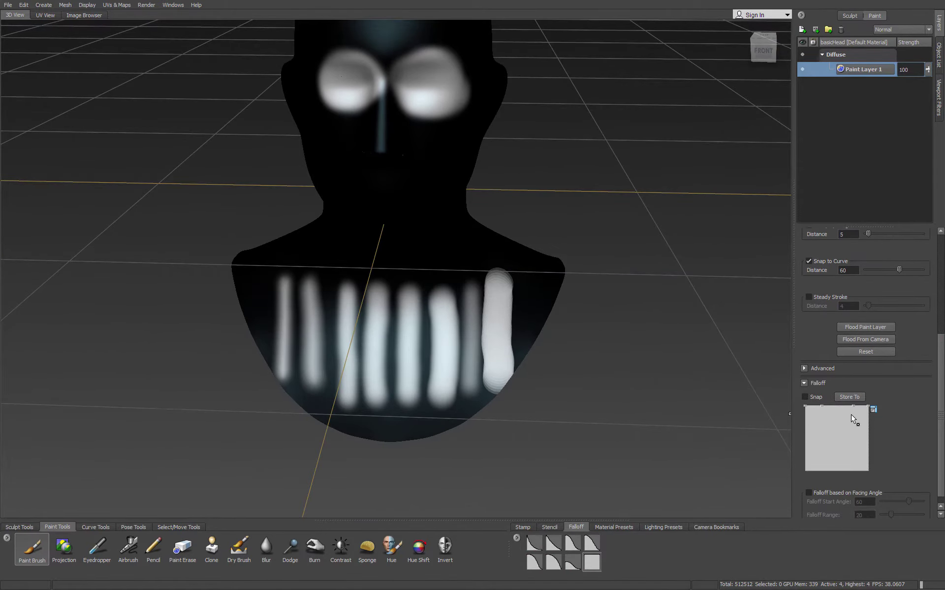
drag(853, 406, 846, 387)
alt+drag(493, 343, 599, 335)
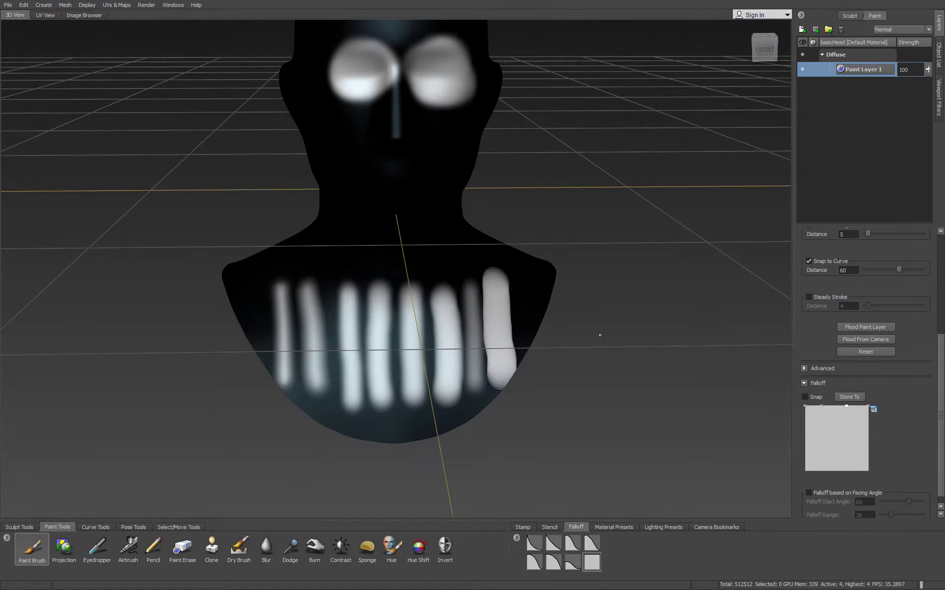
Choose the crosshatch stamp image and paint two test strokes on the bust with it.
click(524, 528)
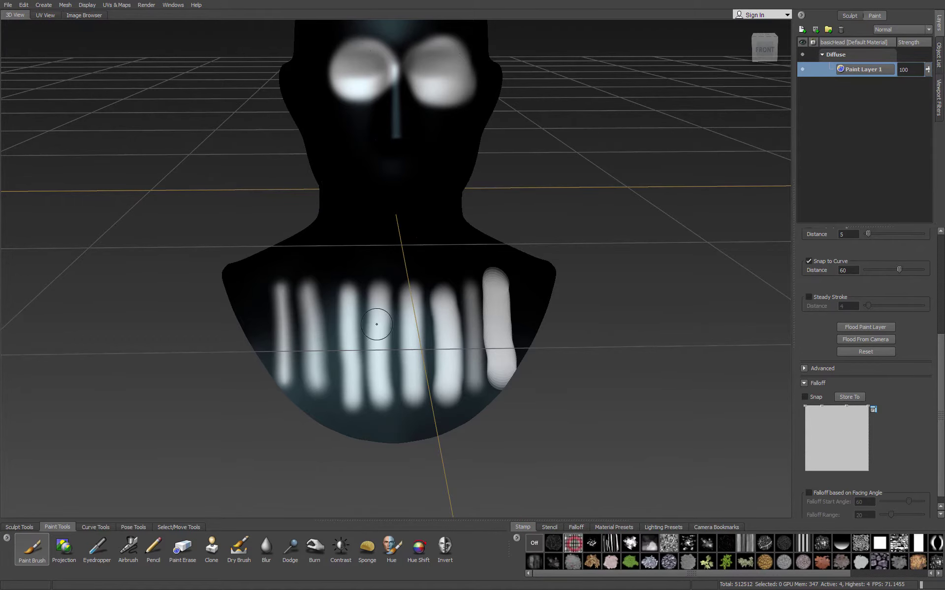
alt+drag(375, 322, 398, 396)
mouse_move(398, 397)
alt+middle_down()
mouse_move(415, 267)
mouse_move(407, 386)
alt+middle_up()
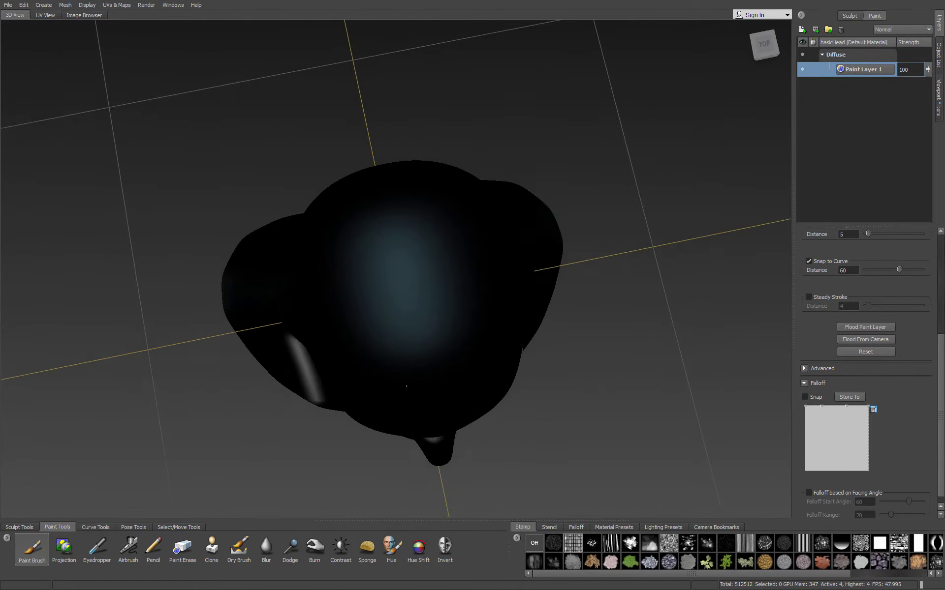
alt+drag(406, 385, 405, 259)
mouse_move(358, 213)
mouse_down()
mouse_move(374, 256)
mouse_move(318, 251)
mouse_move(283, 283)
mouse_up()
drag(489, 276, 347, 283)
Paint two streaked strokes down the back of one shoulder with the vertical-streak stamp image.
mouse_move(366, 331)
alt+mouse_down()
mouse_move(511, 372)
mouse_move(693, 338)
alt+mouse_up()
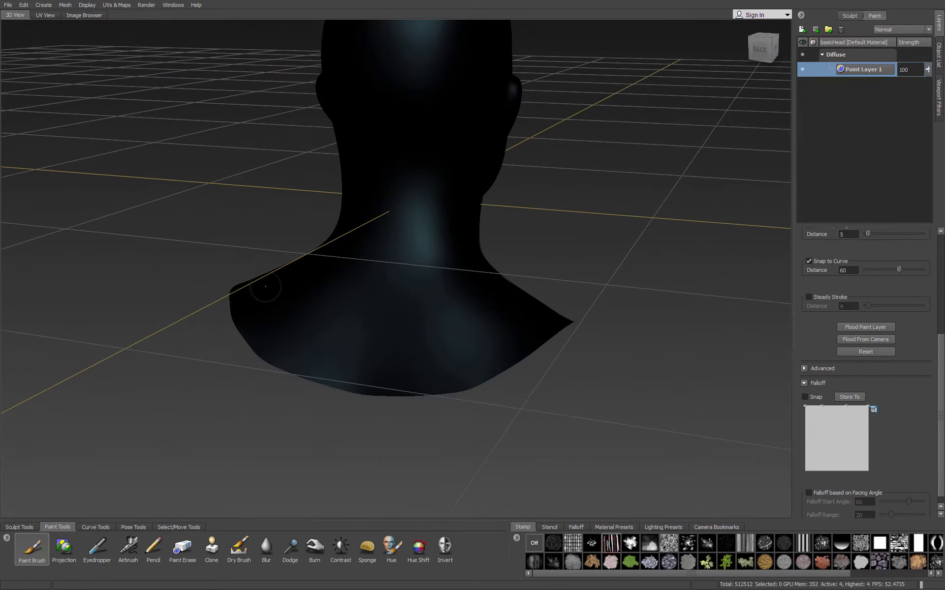
drag(266, 287, 309, 380)
drag(295, 269, 366, 393)
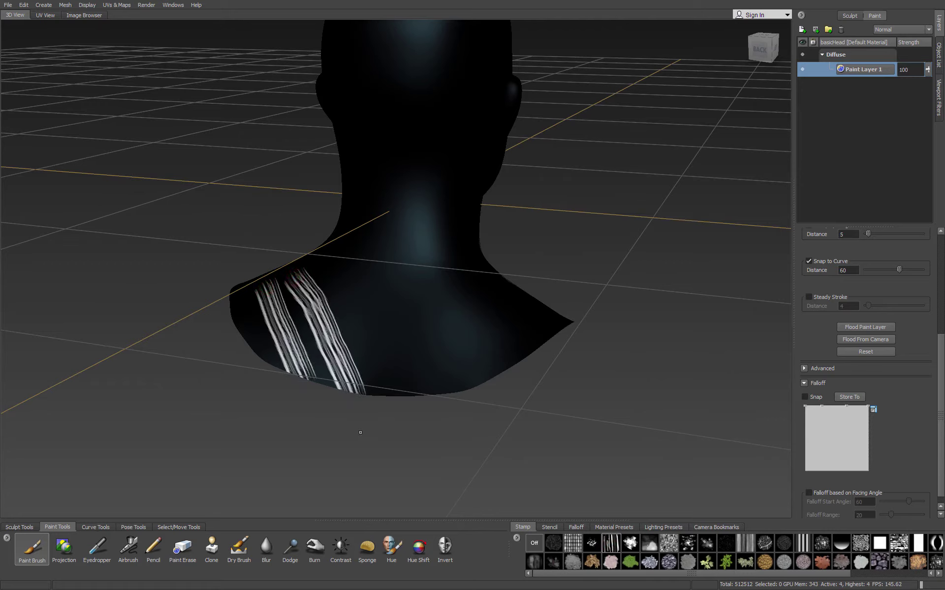
Paint looping strokes on the other back shoulder with the splatter stamp and a winding stroke up the neck with the half-dome gradient stamp.
click(630, 543)
mouse_move(523, 339)
mouse_down()
mouse_move(475, 340)
mouse_move(456, 365)
mouse_move(443, 315)
mouse_move(423, 364)
mouse_move(536, 325)
mouse_move(531, 376)
mouse_up()
click(834, 546)
mouse_move(351, 237)
mouse_down()
mouse_move(368, 344)
mouse_move(365, 144)
mouse_up()
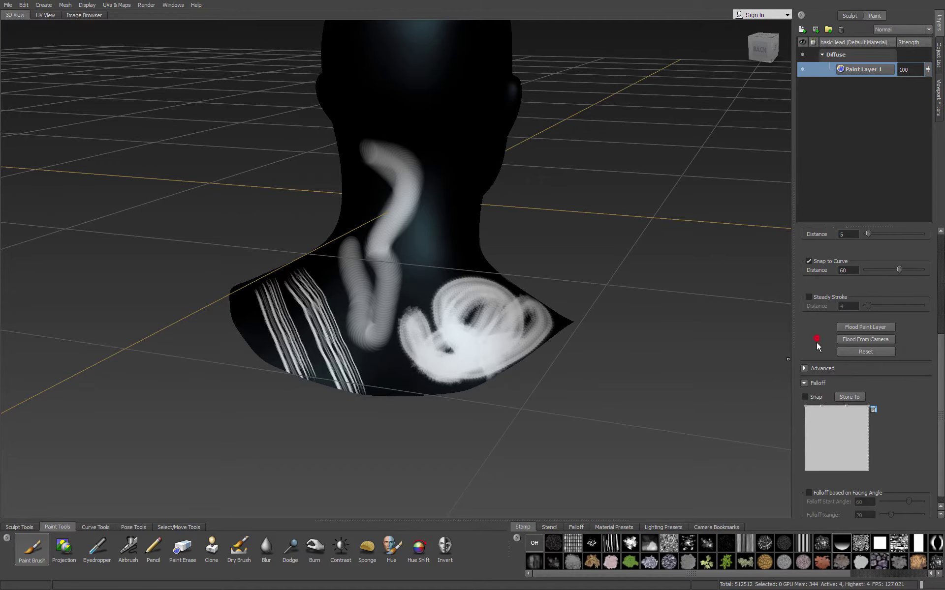
Increase the stamp spacing distance and paint a chain of separate stamps down the back of the neck.
drag(939, 357, 937, 246)
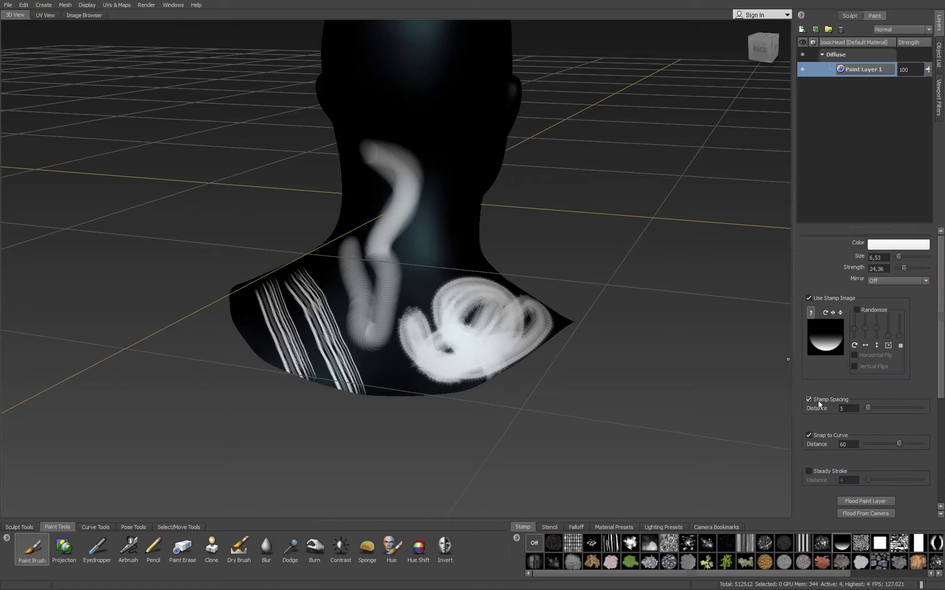
drag(868, 407, 902, 409)
mouse_move(445, 113)
mouse_down()
mouse_move(450, 177)
mouse_move(438, 241)
mouse_move(412, 281)
mouse_up()
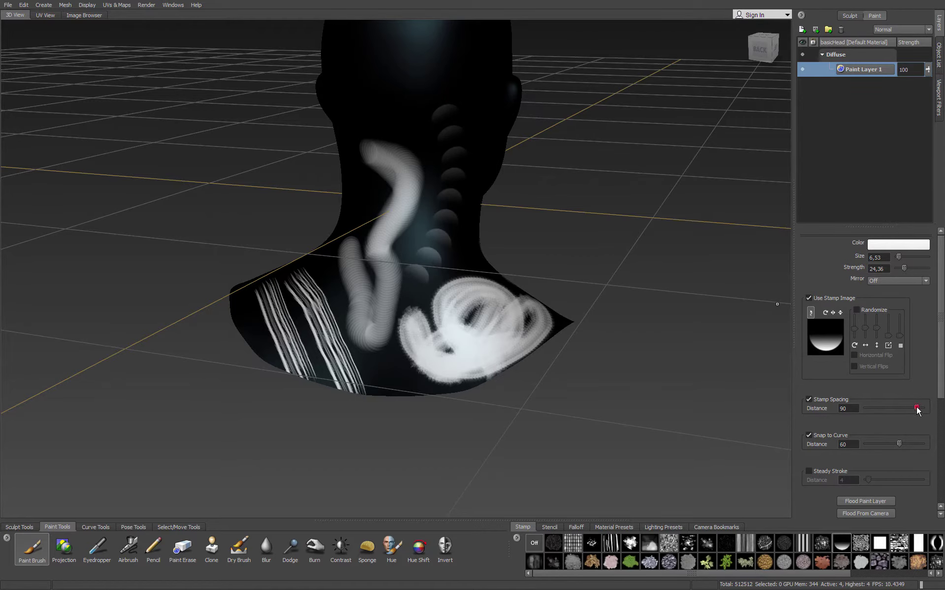
Set the stamp spacing distance to 52 and paint two strokes down the middle of the back of the head.
alt+middle_drag(440, 177, 440, 256)
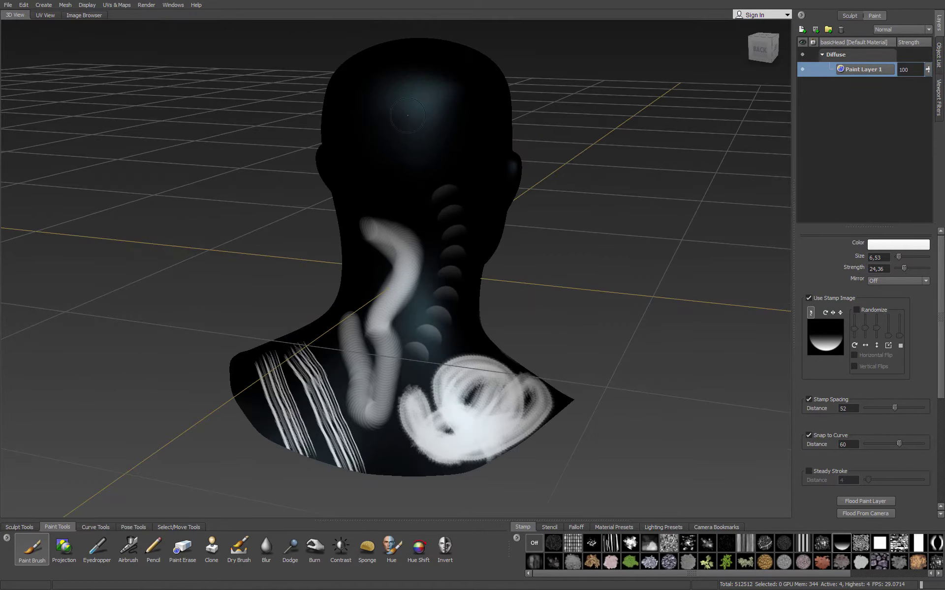
mouse_move(401, 101)
mouse_down()
mouse_move(421, 204)
mouse_move(443, 250)
mouse_up()
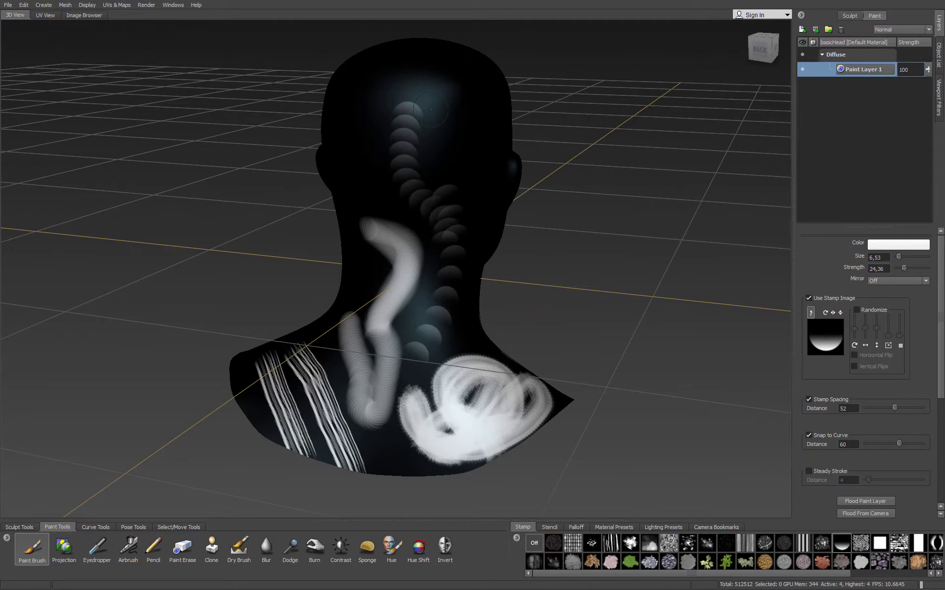
drag(431, 109, 451, 201)
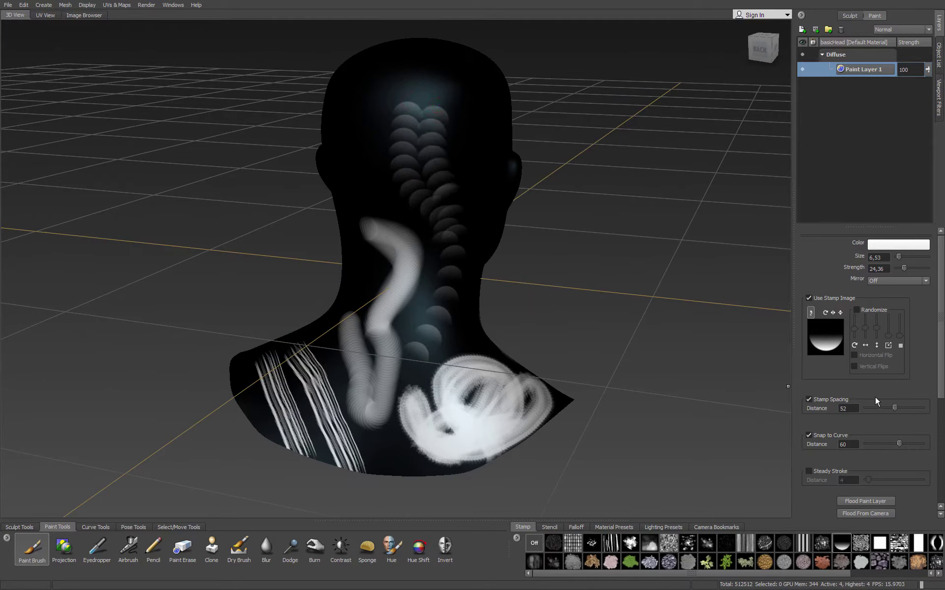
Set the stamp spacing distance to 23 and paint a stroke on each outer side of the previous head strokes.
drag(893, 405, 880, 411)
mouse_move(384, 118)
mouse_down()
mouse_move(376, 124)
mouse_move(396, 213)
mouse_up()
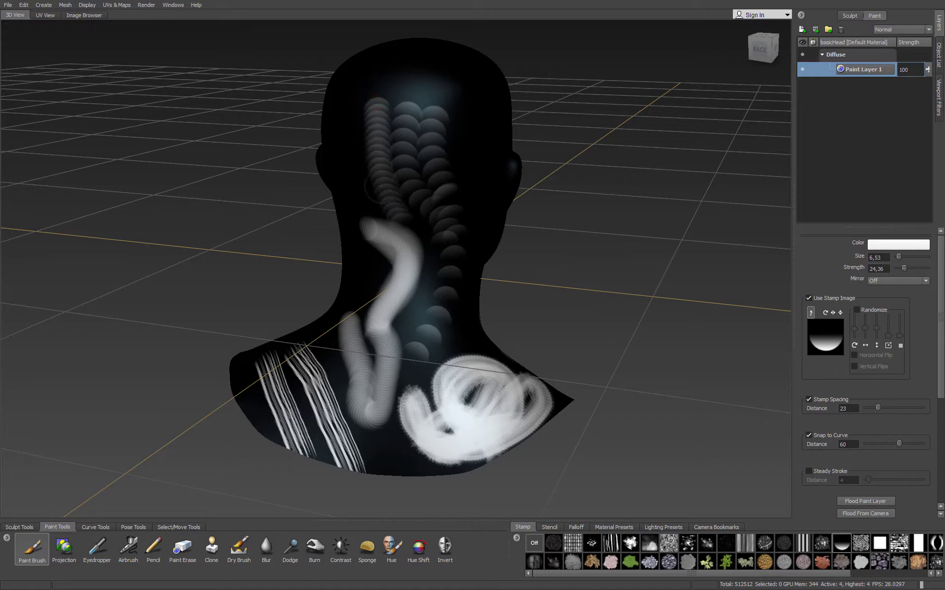
drag(458, 110, 467, 223)
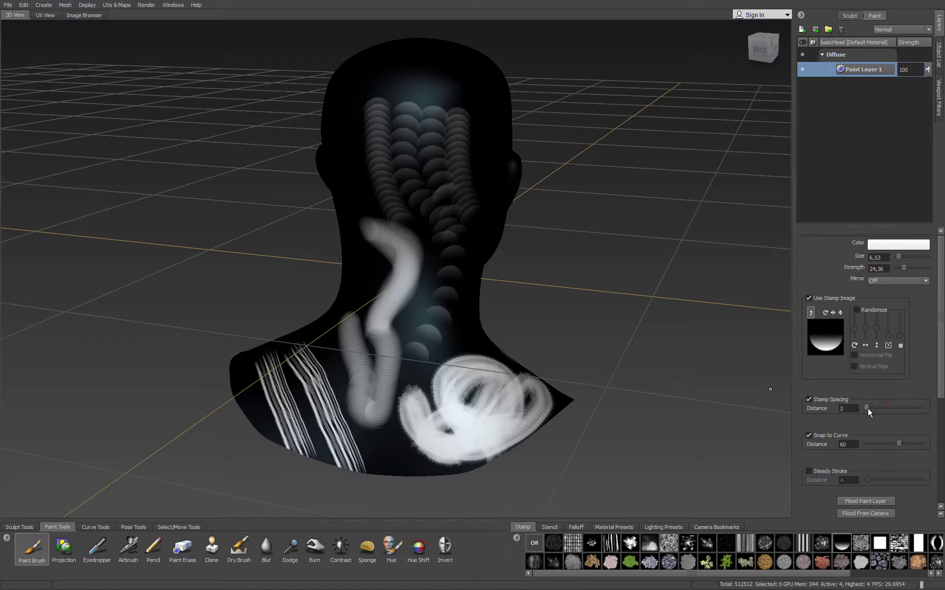
Paint an outermost stroke down each side of the back of the head with stamp spacing 3, and turn the stamp image off.
drag(352, 104, 382, 230)
mouse_move(484, 160)
mouse_down()
mouse_move(466, 115)
mouse_move(490, 233)
mouse_up()
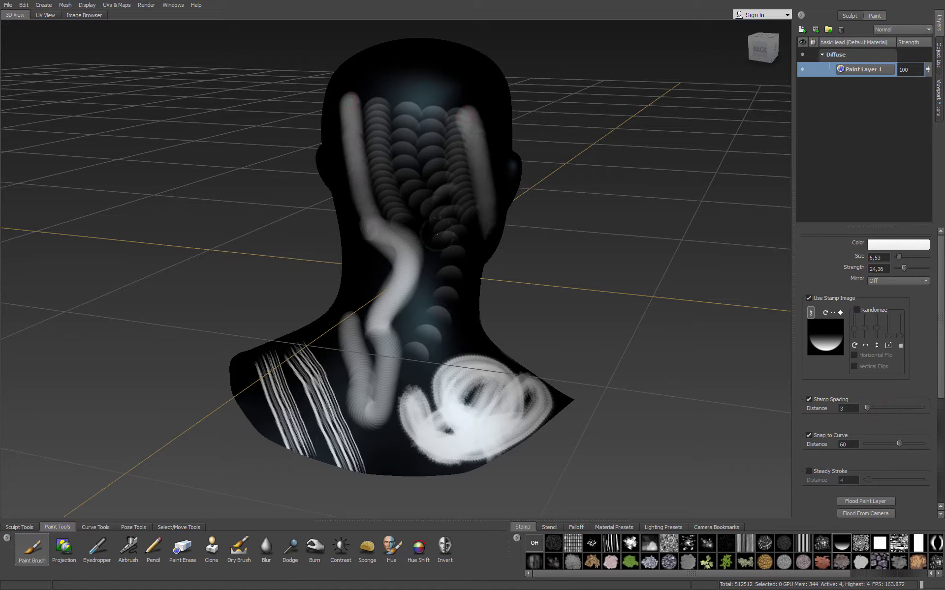
click(539, 542)
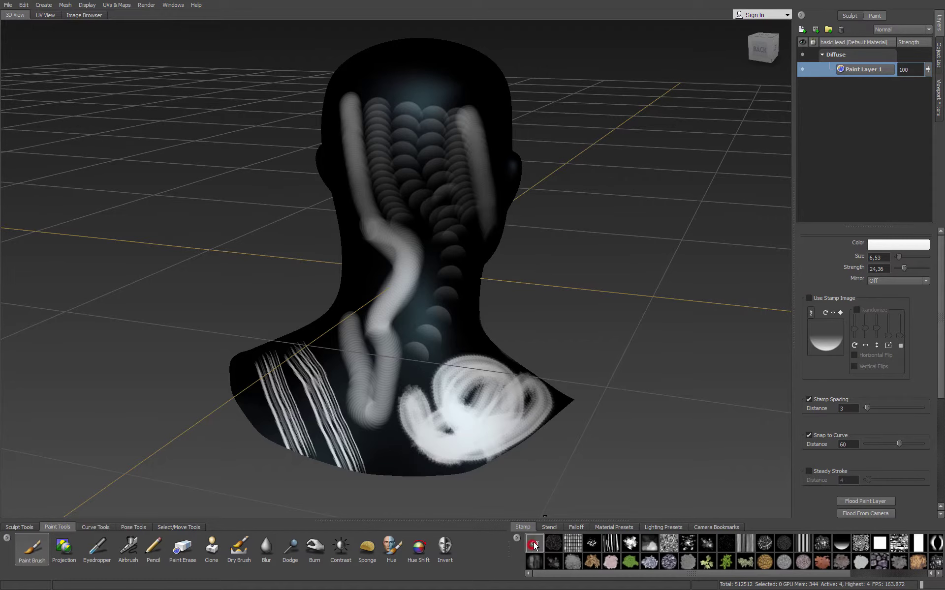
Select the bw_dirtyStreaks stencil and paint a white patch through it on the upper back of the head.
click(548, 527)
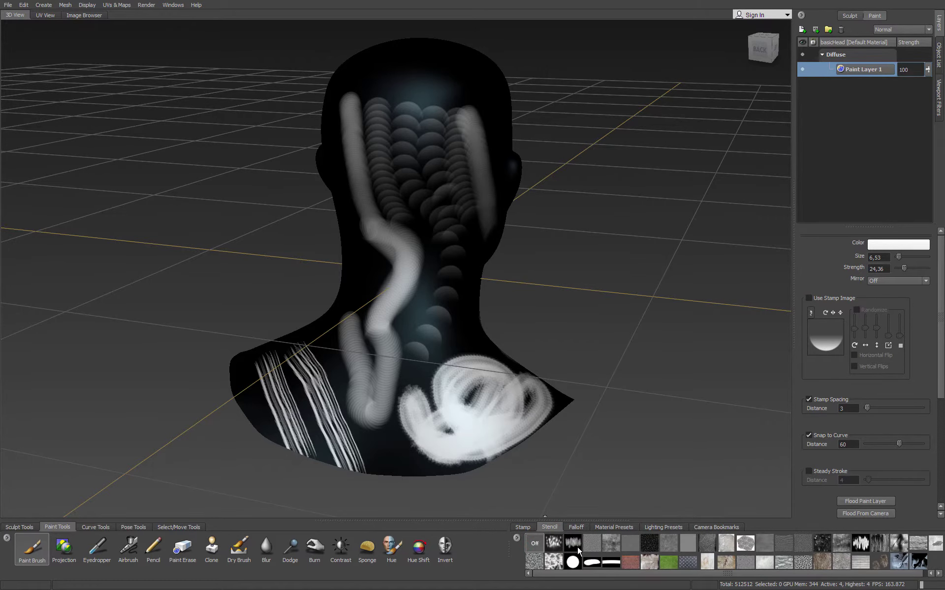
click(573, 544)
alt+middle_drag(443, 257, 460, 405)
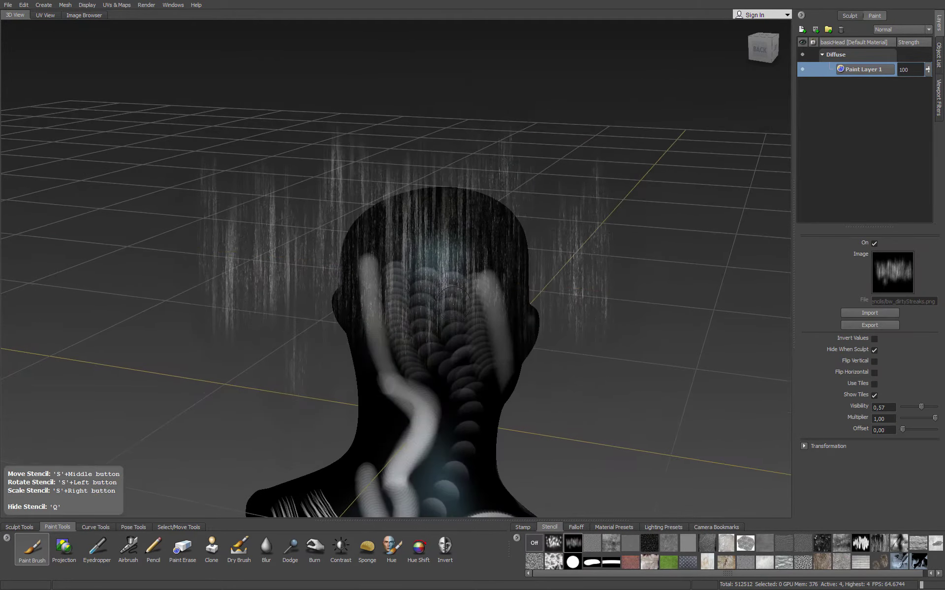
alt+drag(452, 276, 453, 330)
mouse_move(413, 238)
mouse_down()
mouse_move(455, 254)
mouse_move(433, 280)
mouse_move(443, 228)
mouse_move(437, 268)
mouse_up()
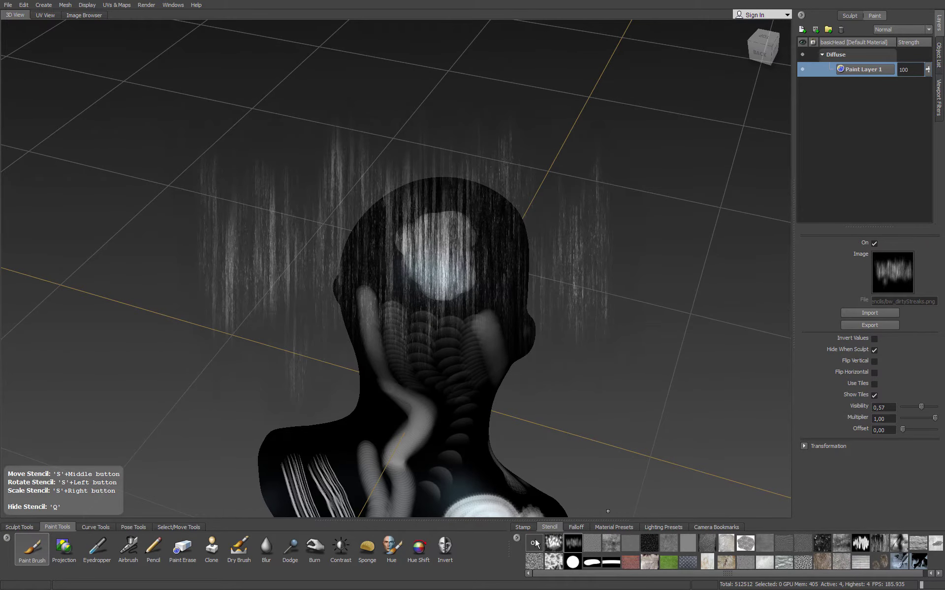
Set the Paint Brush color to blue and paint a patch through the streaks stencil beside the white one.
click(32, 547)
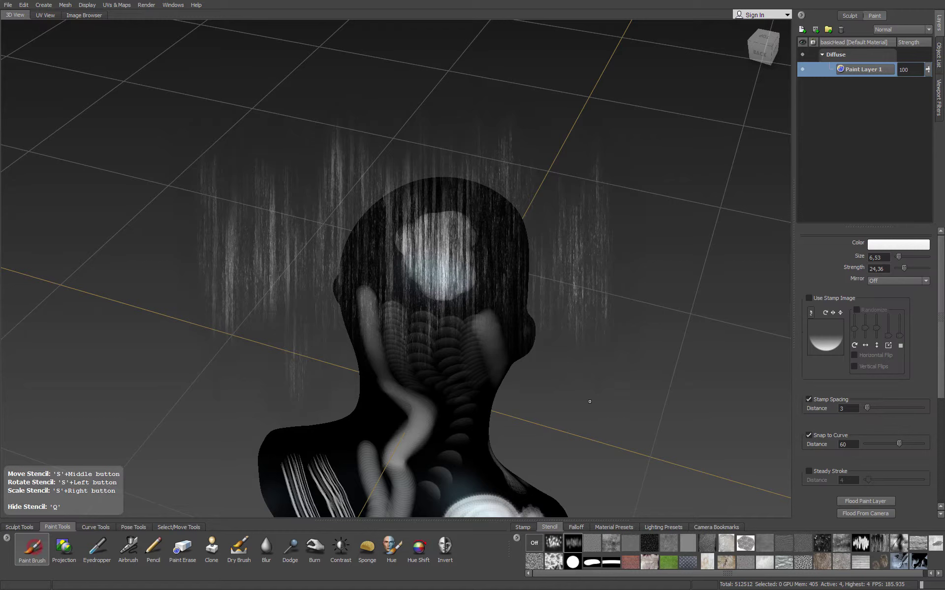
click(907, 245)
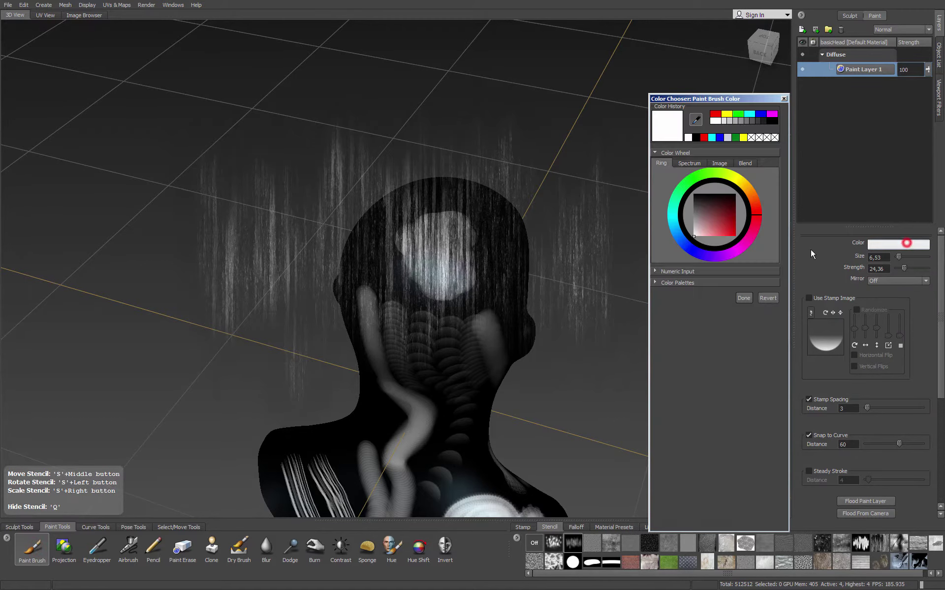
click(720, 137)
click(741, 298)
alt+drag(513, 294, 546, 303)
mouse_move(417, 236)
mouse_down()
mouse_move(413, 246)
mouse_move(443, 276)
mouse_move(438, 216)
mouse_move(485, 287)
mouse_up()
Set the Paint Brush color to red and paint a patch on the crown through the bw_grimeScratched stencil.
click(898, 245)
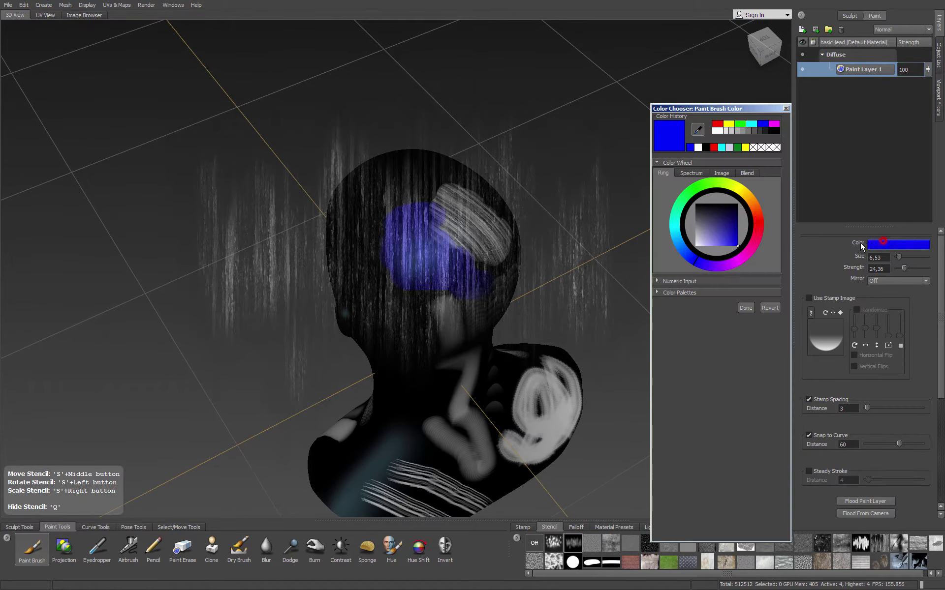
click(760, 226)
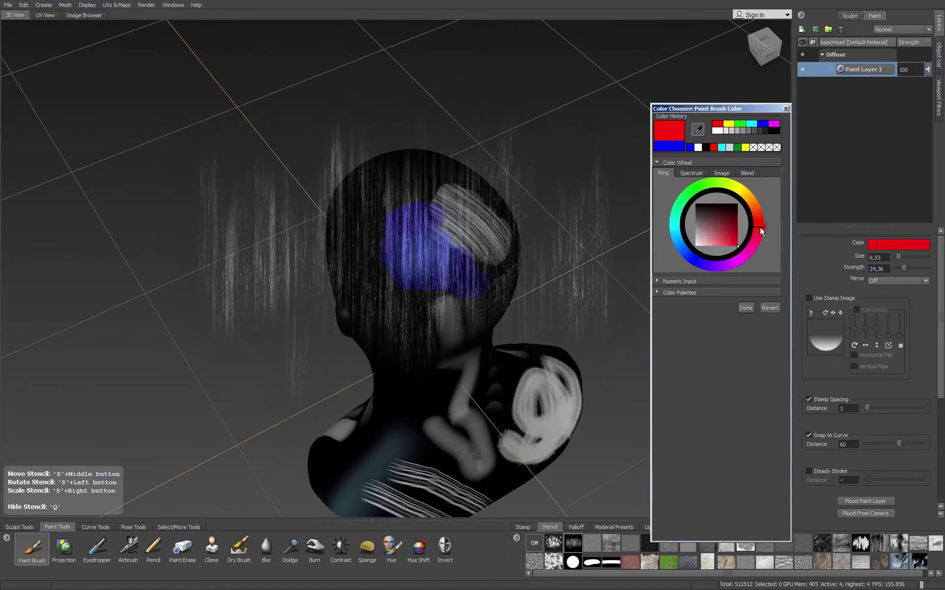
click(747, 308)
alt+drag(521, 302, 488, 294)
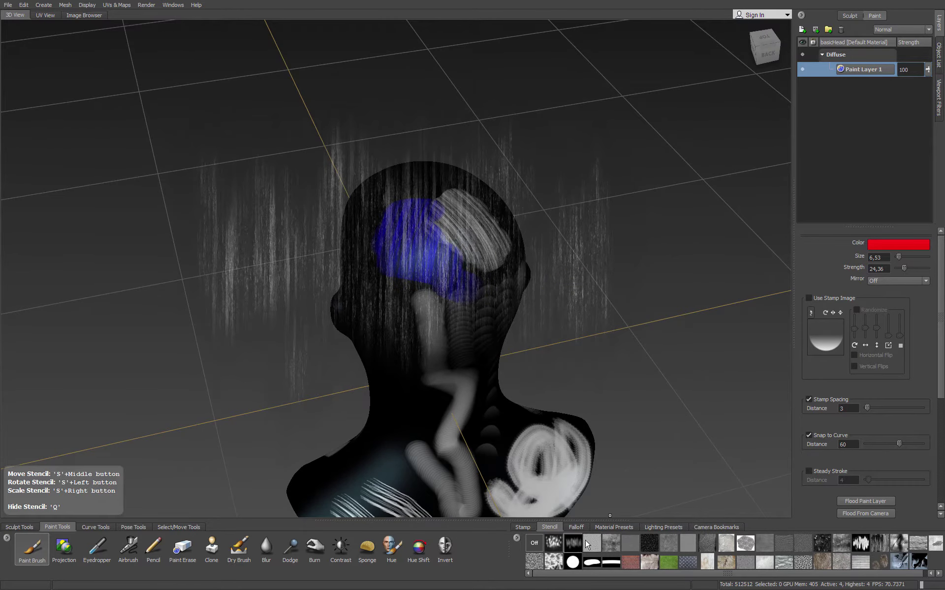
click(609, 547)
alt+drag(473, 333, 456, 387)
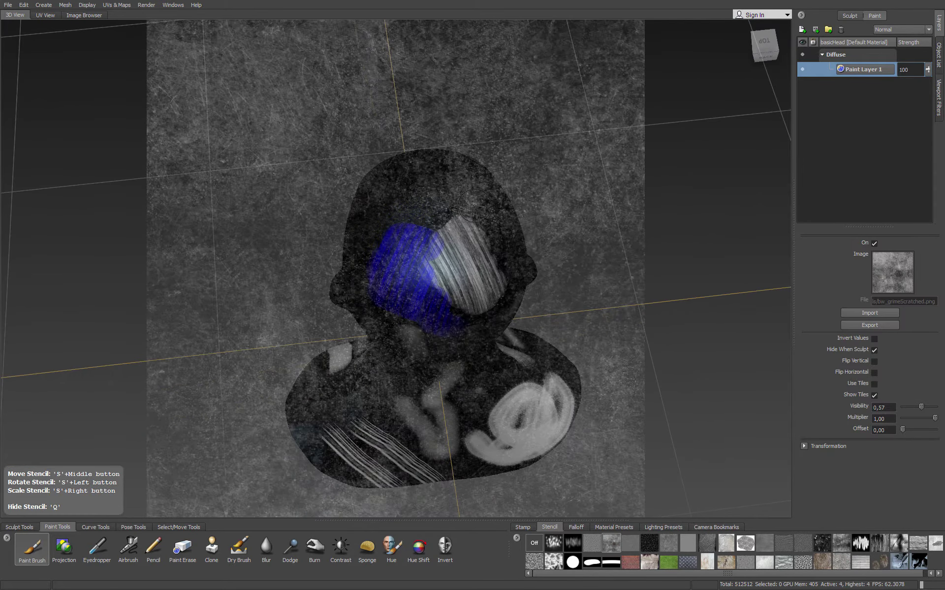
mouse_move(418, 211)
mouse_down()
mouse_move(469, 199)
mouse_move(413, 197)
mouse_move(433, 241)
mouse_up()
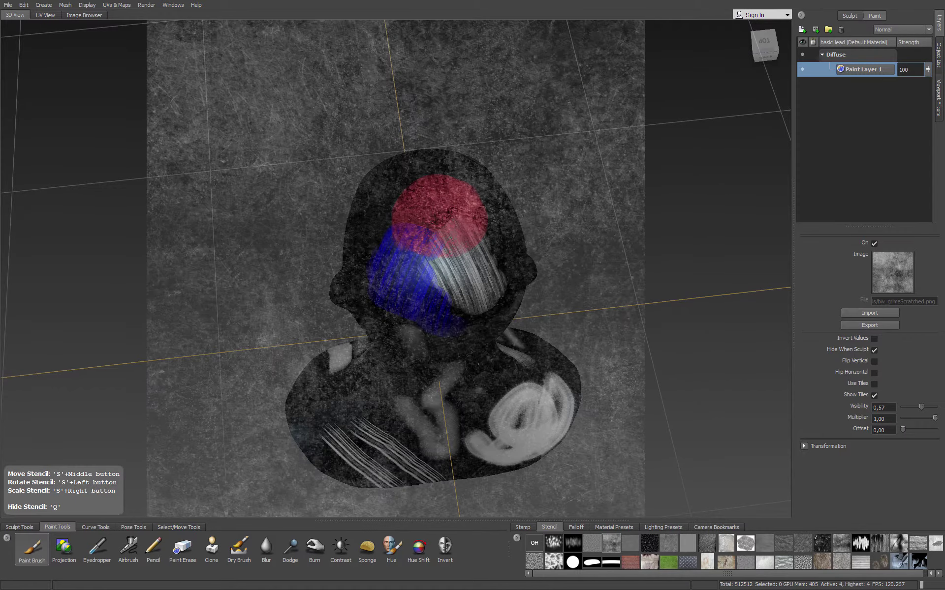
Select the bw_pores stencil and paint red pore dots down the back of the head and neck.
click(649, 543)
alt+drag(539, 412, 453, 276)
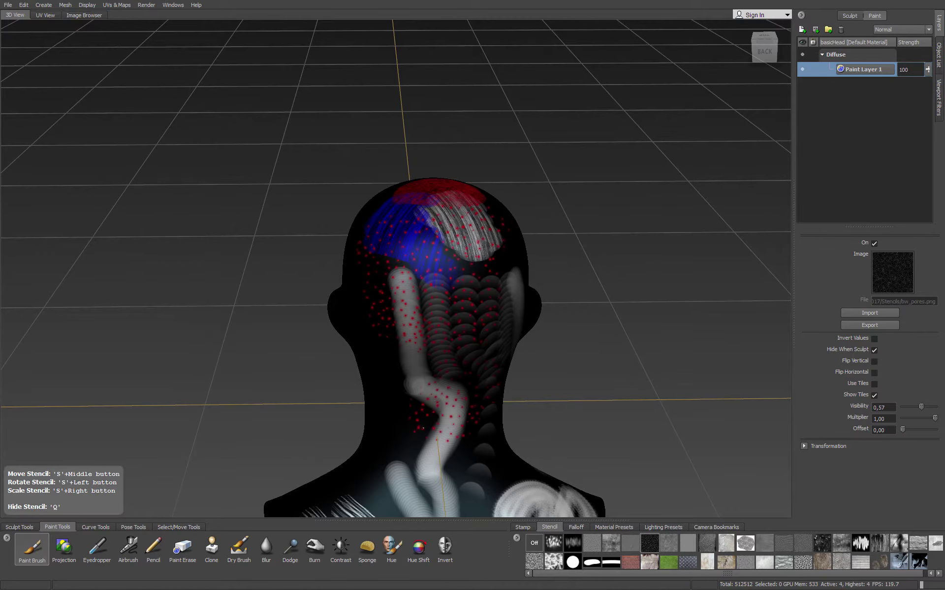
drag(466, 415, 445, 457)
mouse_move(447, 478)
alt+middle_down()
mouse_move(422, 358)
mouse_move(398, 350)
alt+middle_up()
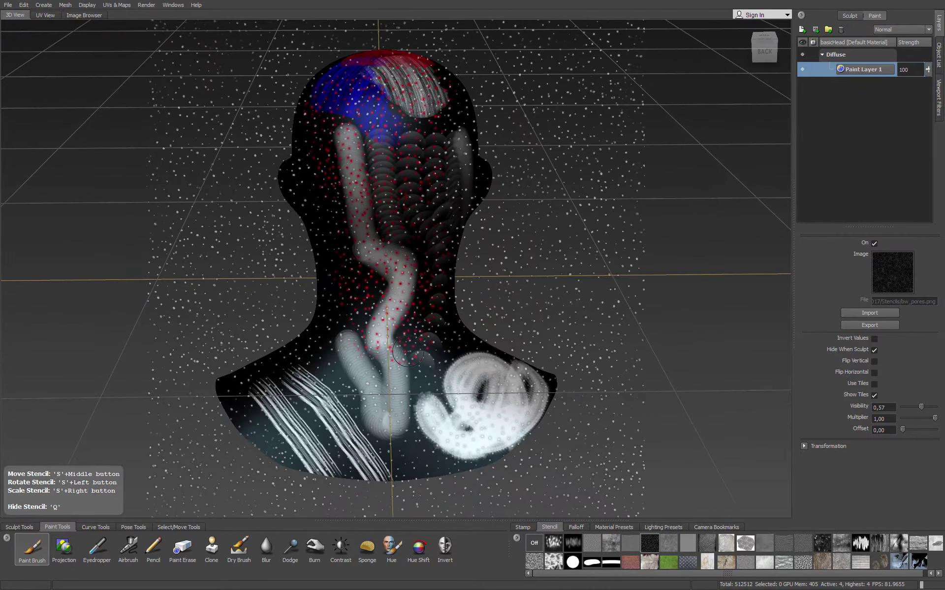
Select the rgb_stoneWall stencil and paint red through it over the side of the head around the ear.
click(803, 561)
alt+drag(392, 243, 561, 234)
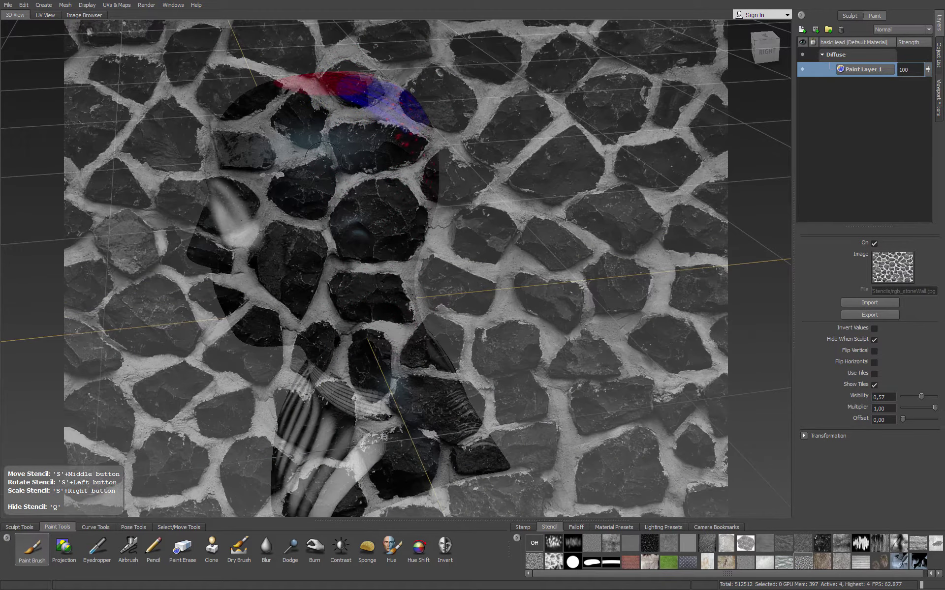
mouse_move(323, 161)
mouse_down()
mouse_move(305, 162)
mouse_move(339, 182)
mouse_move(320, 221)
mouse_move(318, 263)
mouse_move(339, 295)
mouse_up()
mouse_move(396, 228)
mouse_down()
mouse_move(355, 192)
mouse_move(367, 319)
mouse_move(344, 145)
mouse_move(356, 140)
mouse_up()
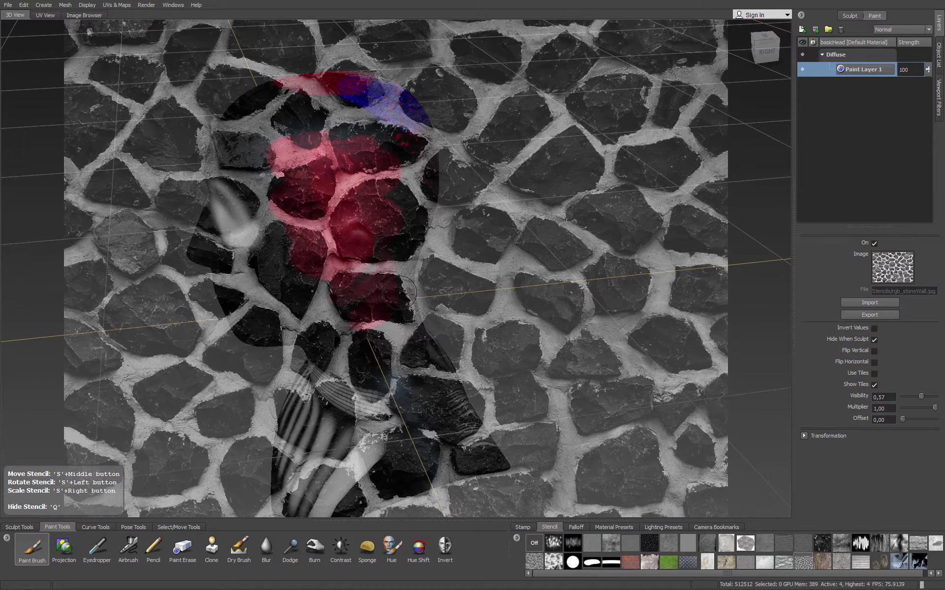
Reposition, shrink and rotate the stone wall stencil over the side of the head, and toggle it off and back on.
mouse_move(441, 218)
middle_down()
mouse_move(480, 268)
mouse_move(425, 214)
middle_up()
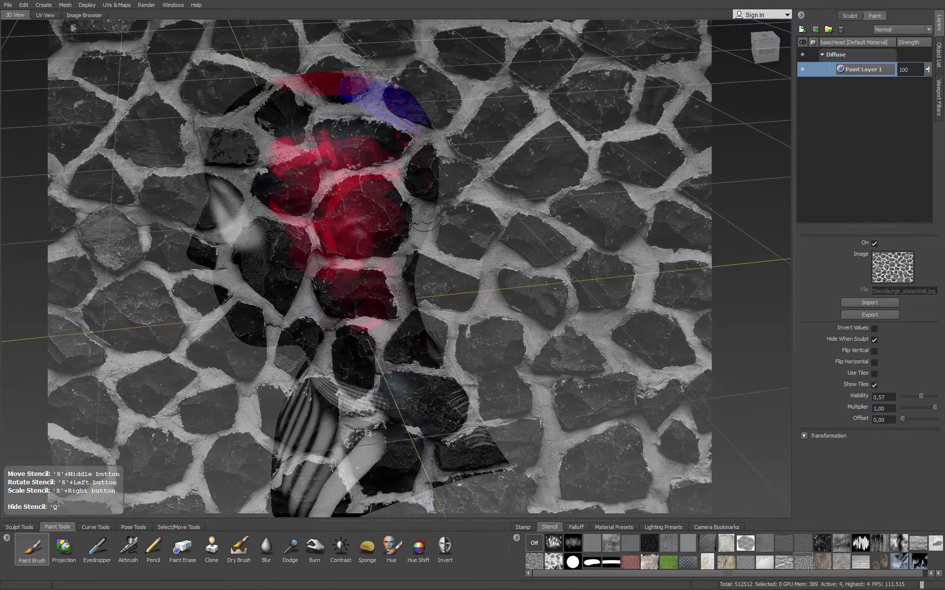
mouse_move(426, 214)
right_down()
mouse_move(443, 246)
mouse_move(404, 128)
mouse_move(462, 261)
mouse_move(418, 206)
right_up()
mouse_move(418, 206)
mouse_down()
mouse_move(487, 331)
mouse_move(453, 246)
mouse_move(365, 132)
mouse_up()
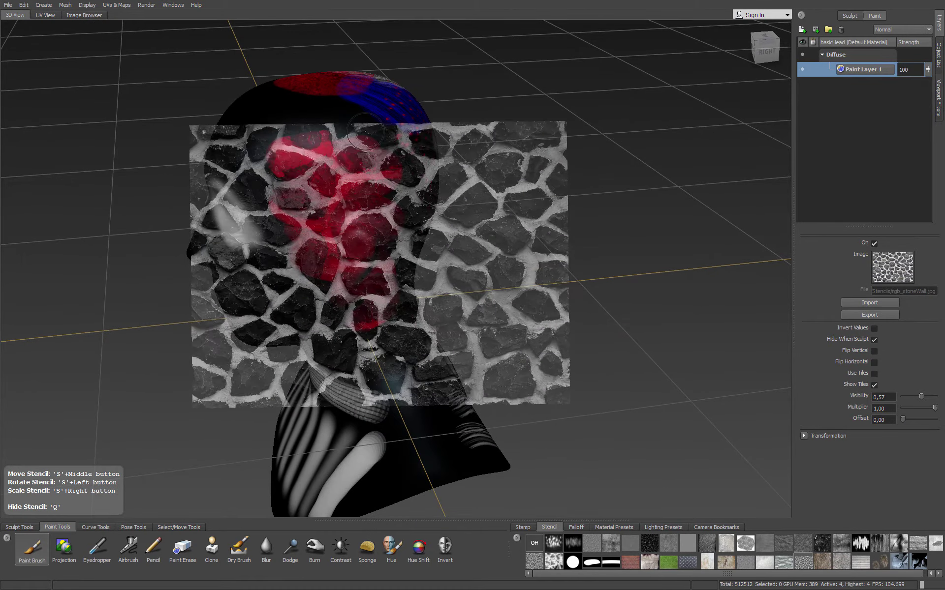
key(q)
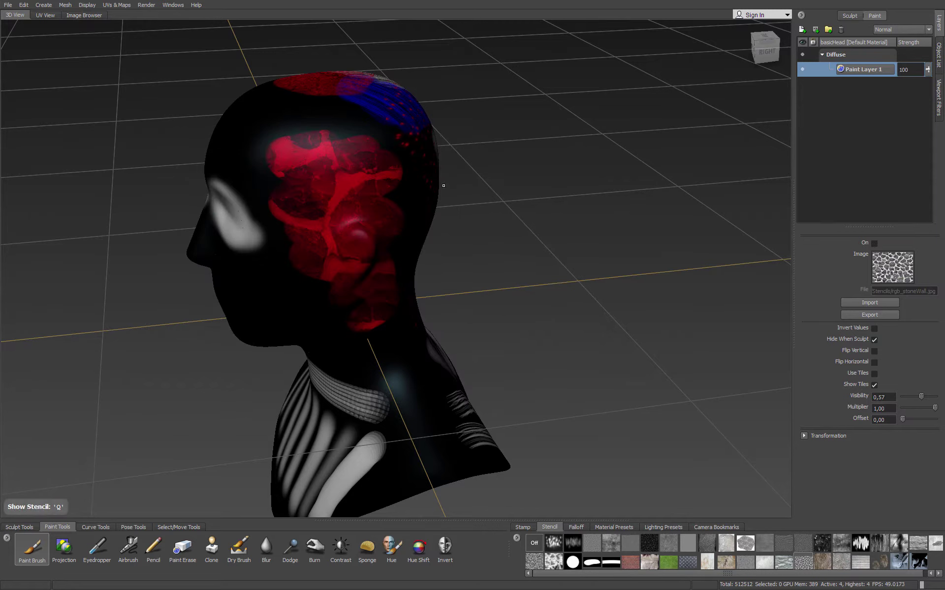
key(q)
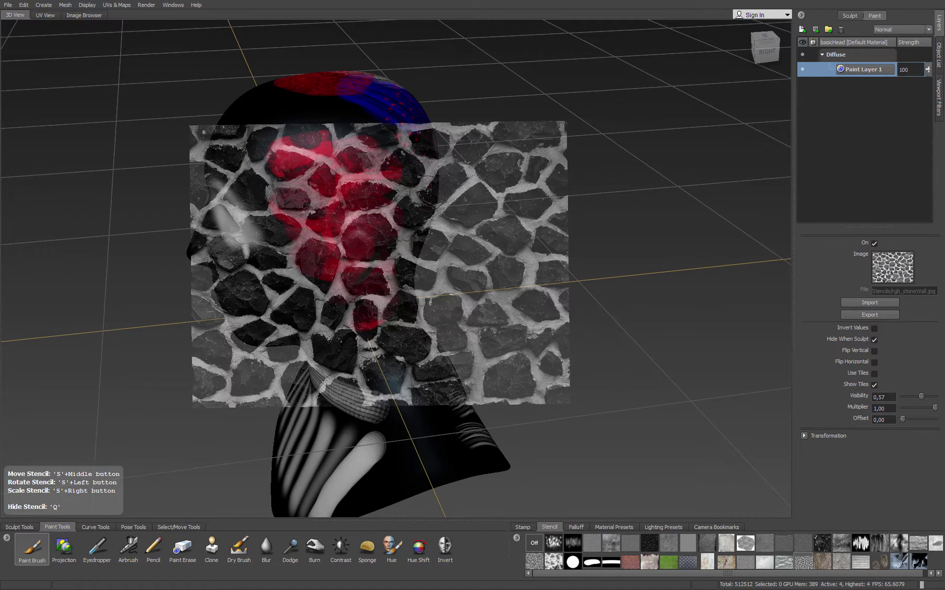
Replace the stone wall stencil with rgb_grass and project it onto the side of the head with the Projection brush.
click(534, 543)
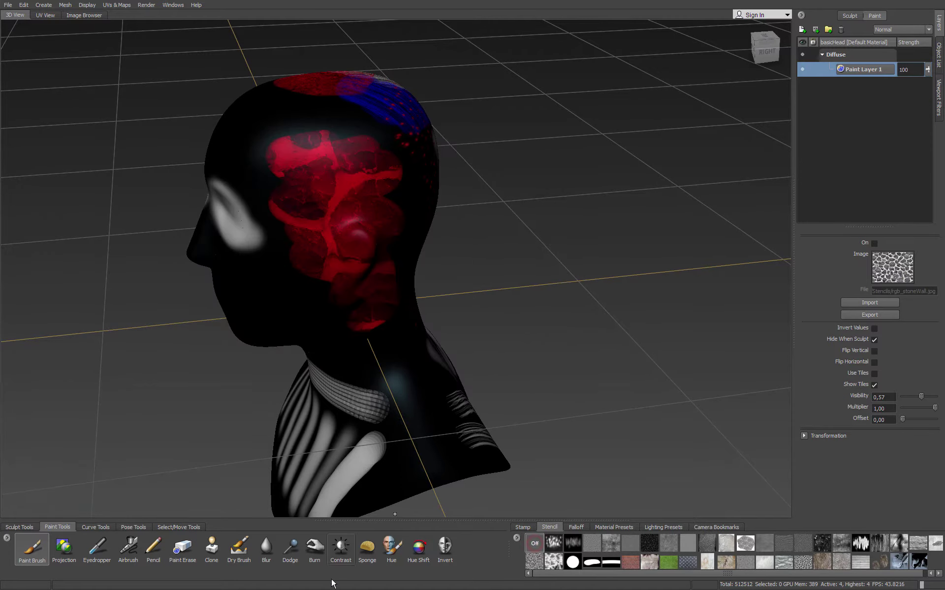
click(64, 546)
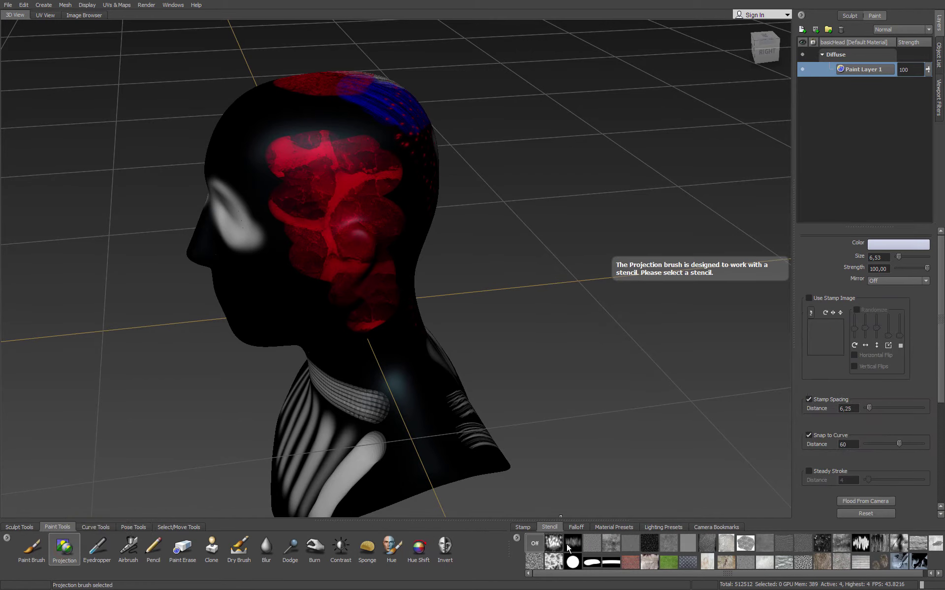
mouse_move(374, 256)
alt+mouse_down()
mouse_move(433, 325)
mouse_move(380, 247)
mouse_move(381, 277)
mouse_move(322, 328)
mouse_move(271, 314)
mouse_move(449, 232)
mouse_move(293, 350)
mouse_move(374, 329)
mouse_move(346, 279)
mouse_move(418, 326)
alt+mouse_up()
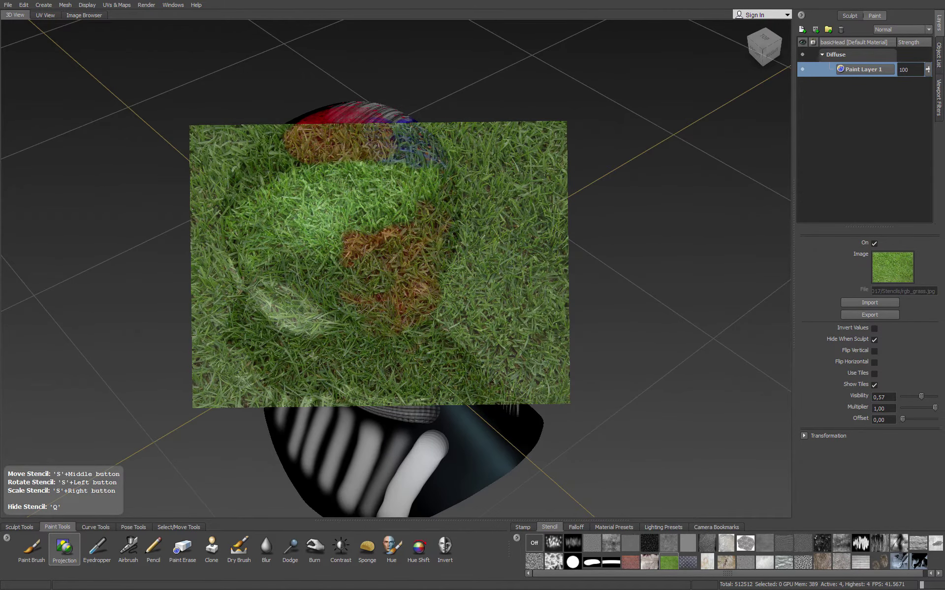
Set the Projection color to white and project more of the grass stencil onto the side of the head.
click(64, 547)
click(881, 245)
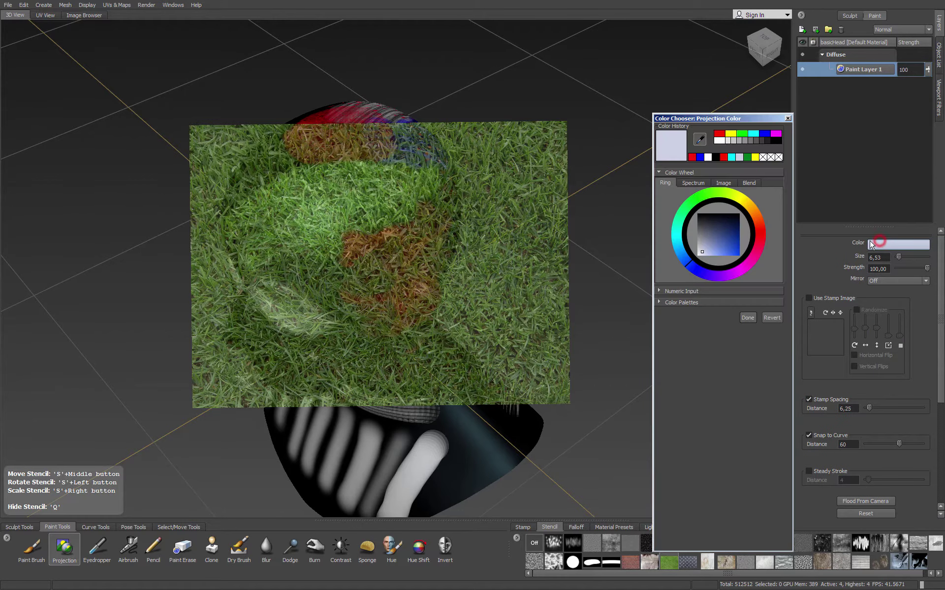
click(709, 158)
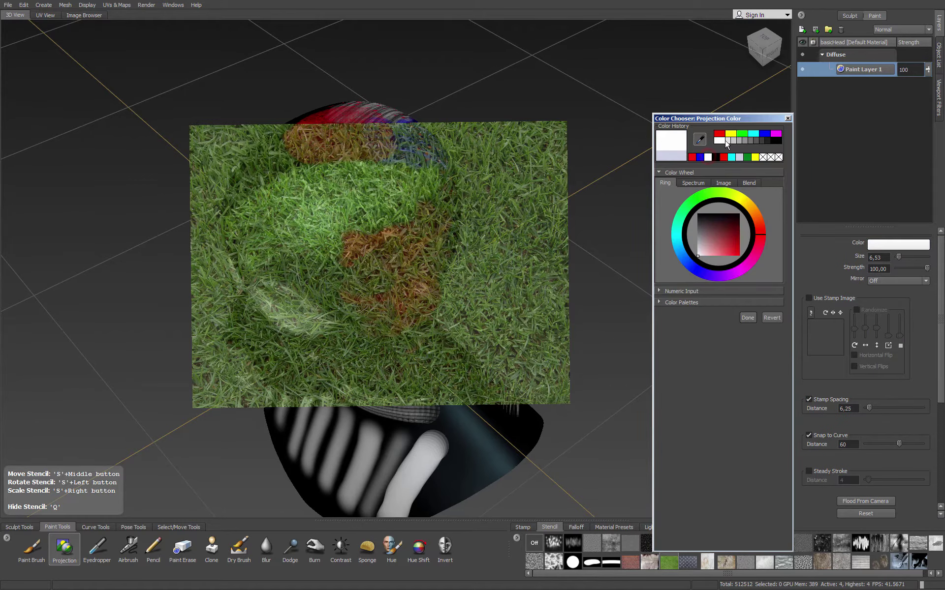
click(745, 318)
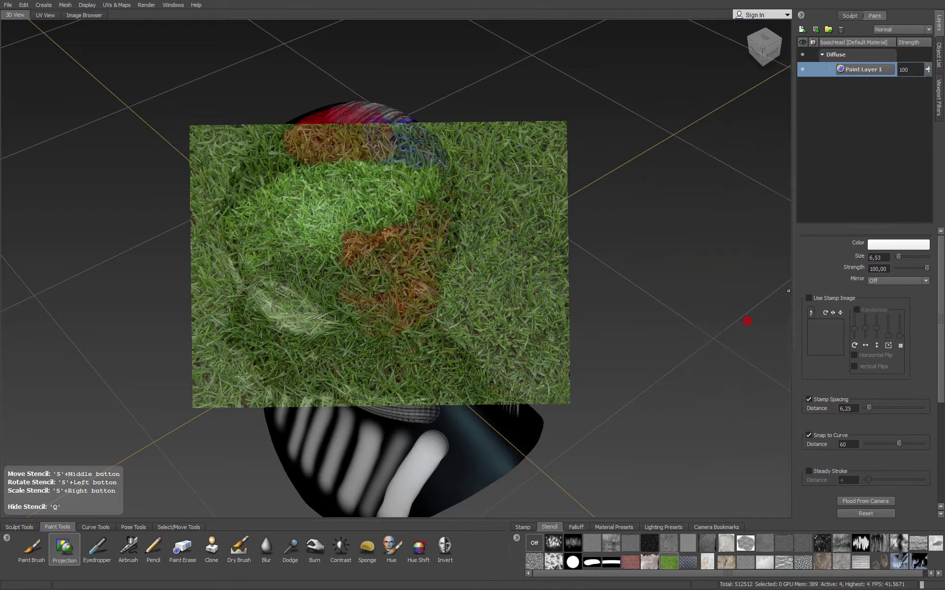
mouse_move(395, 193)
mouse_down()
mouse_move(355, 234)
mouse_move(336, 226)
mouse_move(380, 178)
mouse_move(378, 209)
mouse_up()
Select the diamond-plate metal stencil and project it onto the front of the face.
click(688, 562)
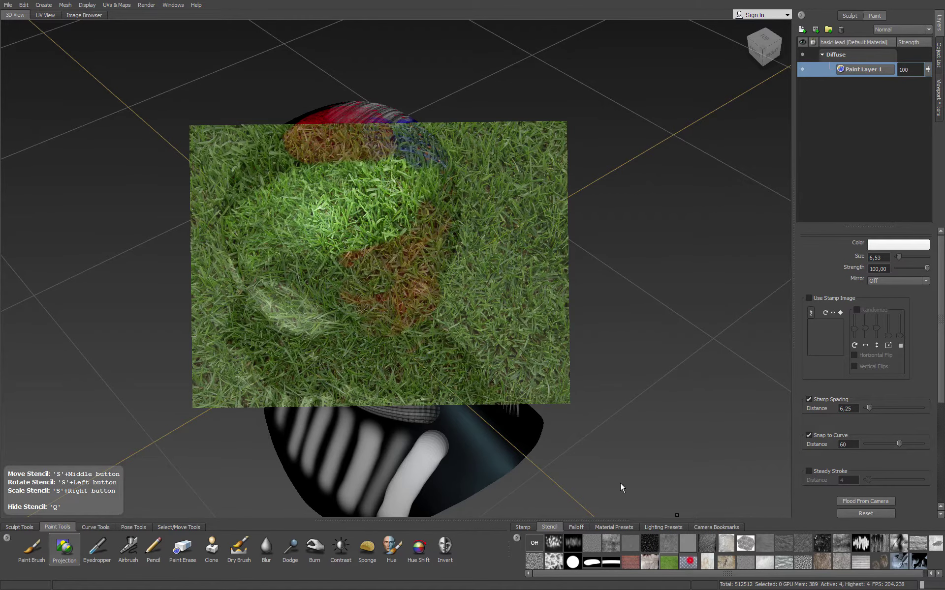
alt+drag(551, 354, 288, 248)
mouse_move(326, 186)
mouse_down()
mouse_move(313, 217)
mouse_move(295, 170)
mouse_move(322, 172)
mouse_move(278, 225)
mouse_move(263, 222)
mouse_move(433, 301)
mouse_move(571, 231)
mouse_move(582, 215)
mouse_up()
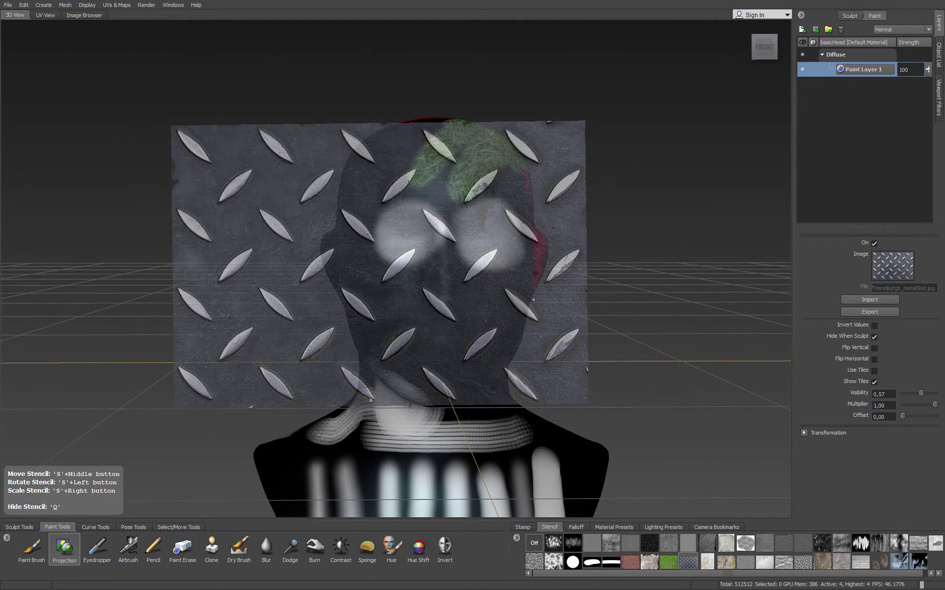
mouse_move(416, 288)
mouse_down()
mouse_move(467, 325)
mouse_move(442, 329)
mouse_up()
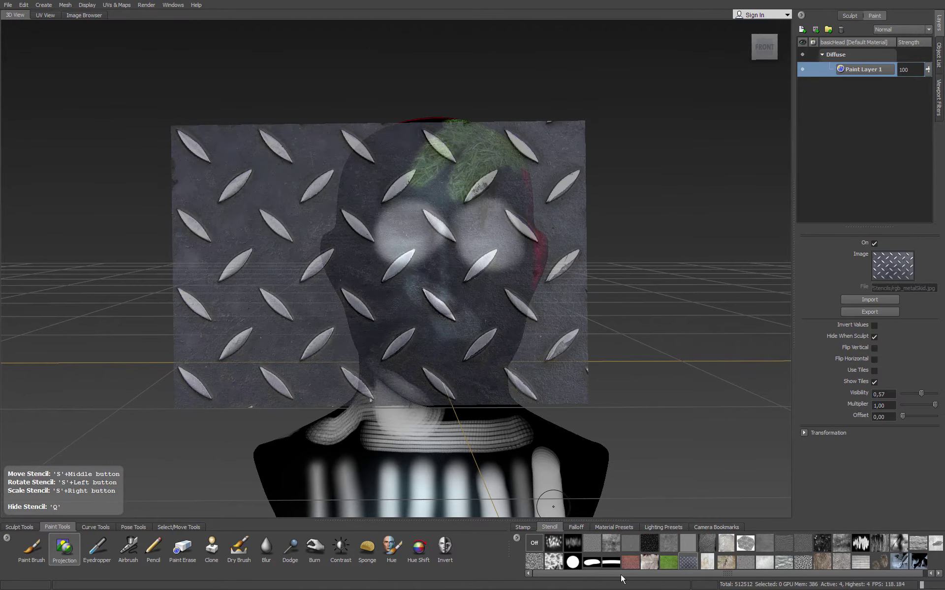
Select the rgb_bricks stencil and project it onto the left side of the head.
click(629, 562)
alt+drag(375, 330, 432, 295)
mouse_move(403, 191)
mouse_down()
mouse_move(384, 314)
mouse_move(431, 180)
mouse_up()
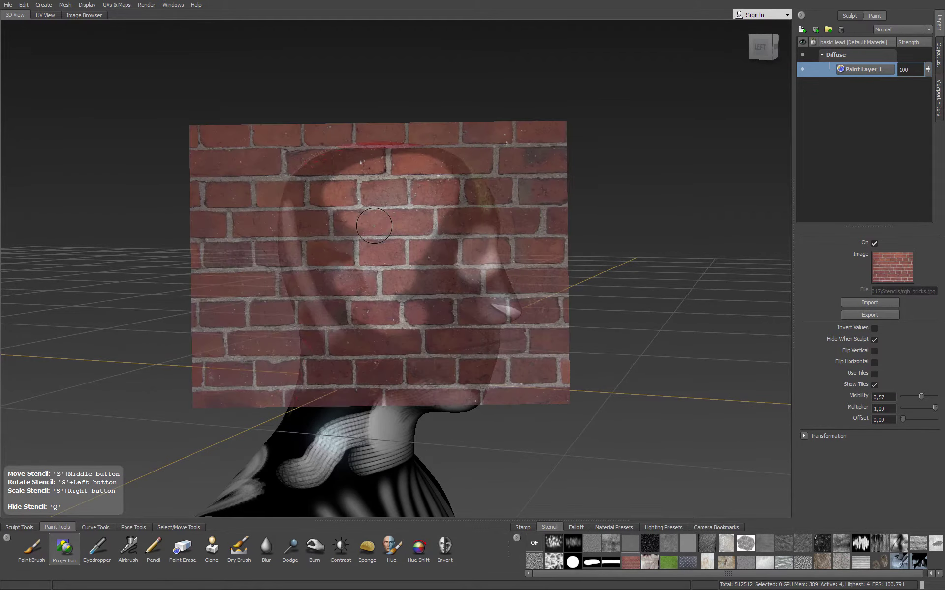
Set the Projection color to pink and project tinted bricks onto the cheek, hiding the stencil and showing it again.
click(64, 547)
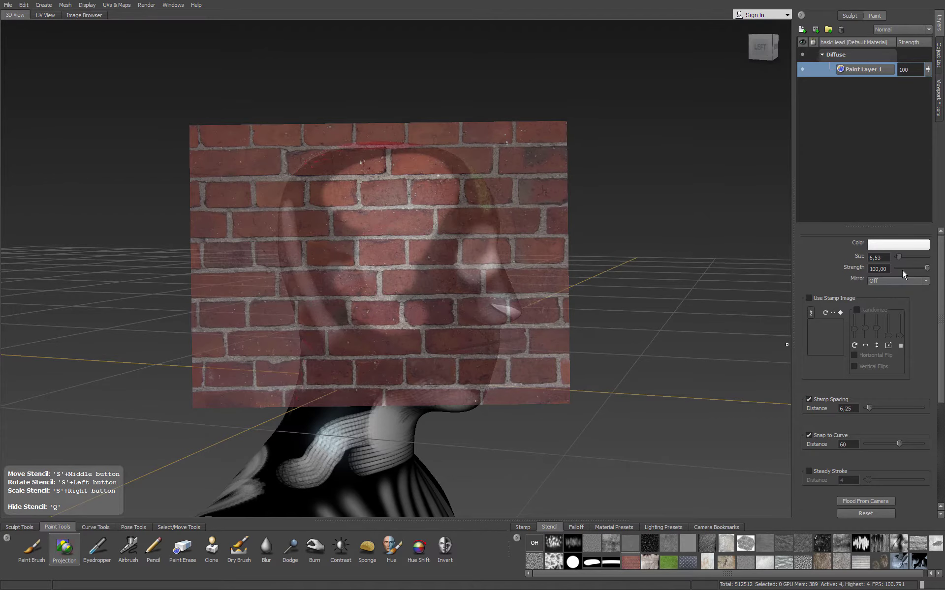
click(888, 244)
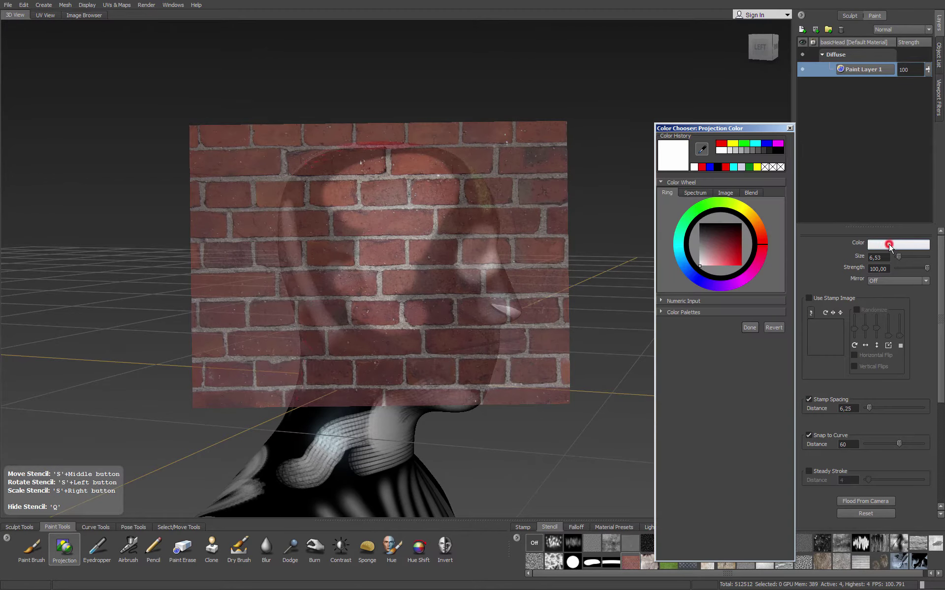
click(758, 262)
drag(730, 257, 747, 275)
click(750, 328)
key(q)
mouse_move(439, 232)
mouse_down()
mouse_move(424, 293)
mouse_move(401, 310)
mouse_move(410, 316)
mouse_up()
key(q)
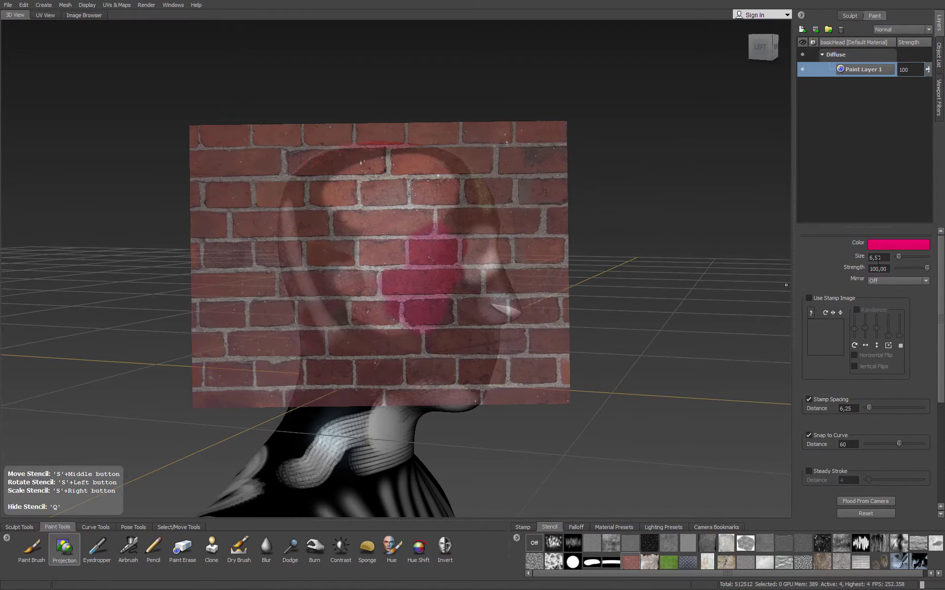
Set the Projection color to cyan and project tinted bricks onto the side of the head behind the ear.
click(900, 248)
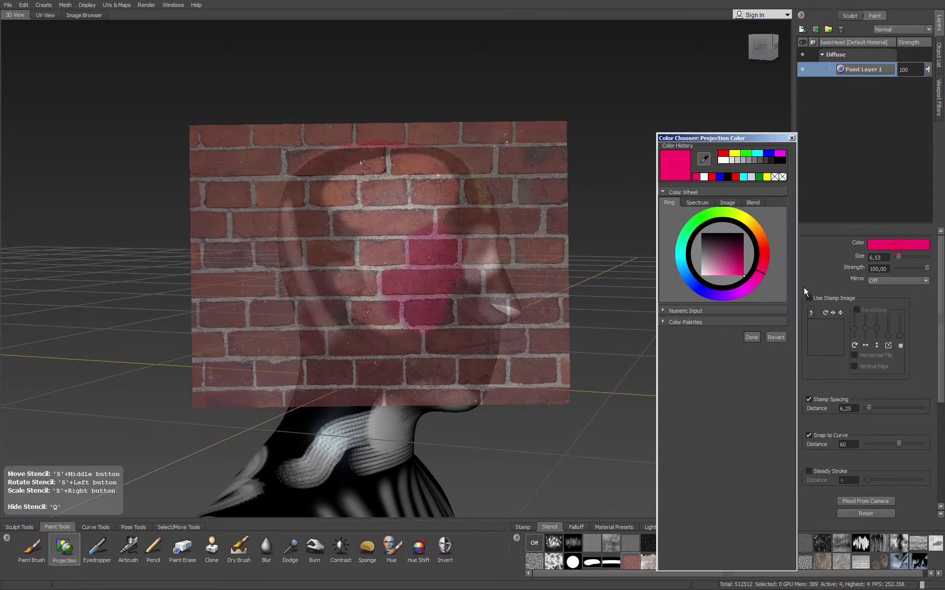
click(758, 153)
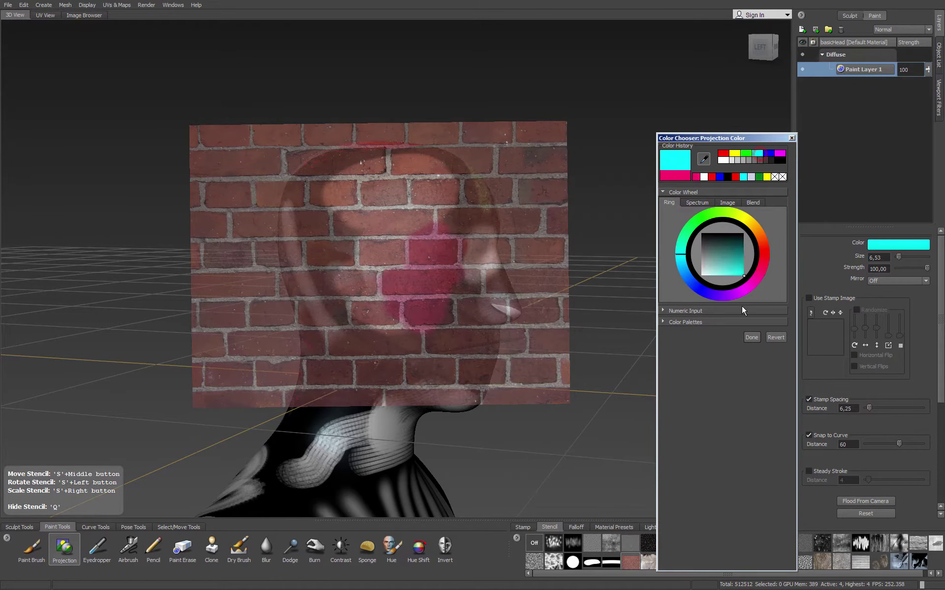
click(747, 337)
mouse_move(300, 224)
alt+mouse_down()
mouse_move(419, 227)
mouse_move(361, 209)
mouse_move(393, 248)
mouse_move(416, 308)
mouse_move(431, 273)
mouse_move(352, 281)
alt+mouse_up()
key(q)
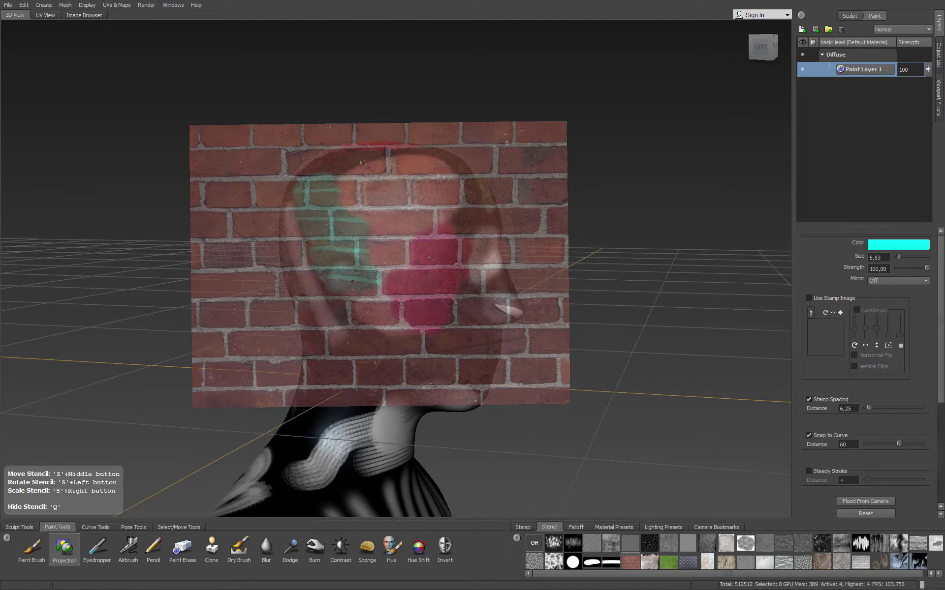
Set the Projection color to dark green and project tinted bricks onto the lower cheek and jaw.
click(896, 245)
click(762, 187)
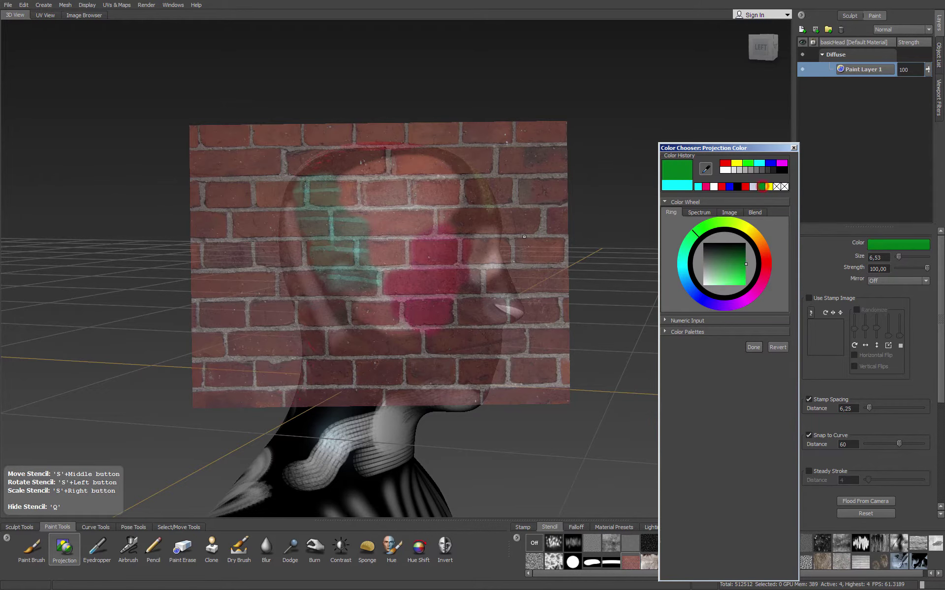
mouse_move(413, 334)
alt+mouse_down()
mouse_move(430, 303)
mouse_move(357, 263)
mouse_move(507, 292)
mouse_move(443, 300)
mouse_move(404, 320)
mouse_move(399, 347)
alt+mouse_up()
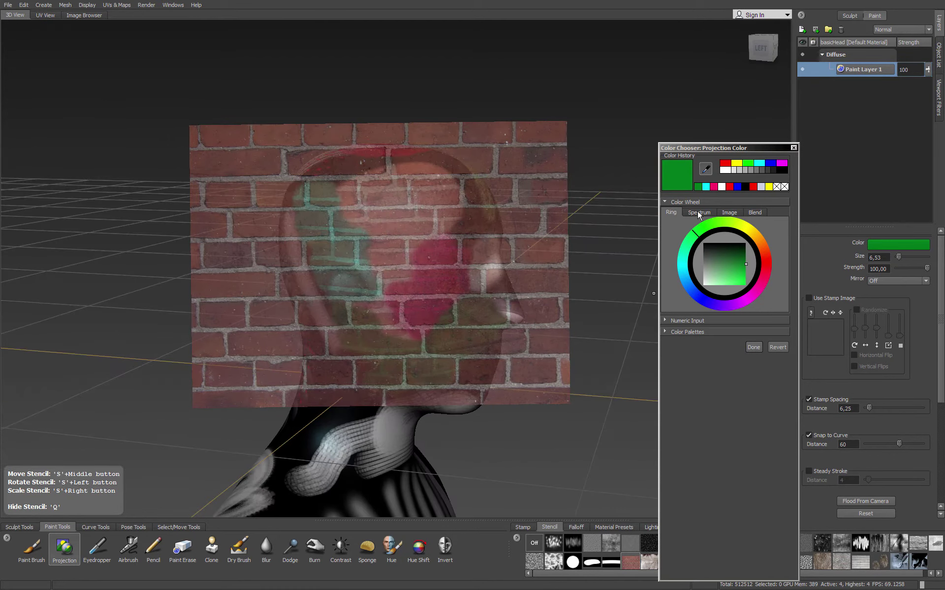
Set the Projection color to white and switch the stencil off to inspect the painted head.
click(722, 187)
click(754, 347)
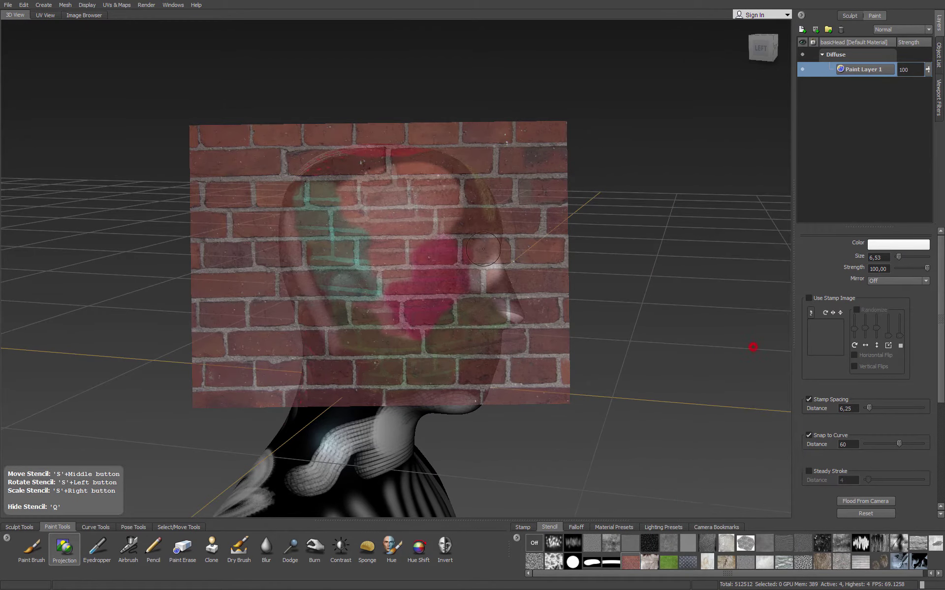
mouse_move(403, 231)
alt+mouse_down()
mouse_move(381, 217)
mouse_move(394, 204)
mouse_move(298, 217)
mouse_move(262, 283)
mouse_move(282, 282)
alt+mouse_up()
key(q)
mouse_move(290, 275)
alt+mouse_down()
mouse_move(411, 195)
mouse_move(400, 301)
alt+mouse_up()
key(q)
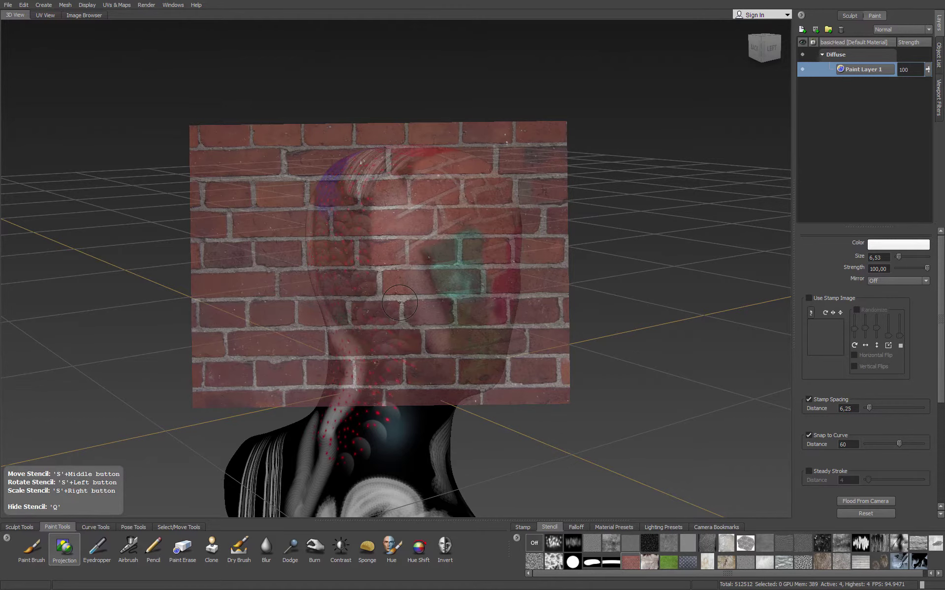
click(535, 545)
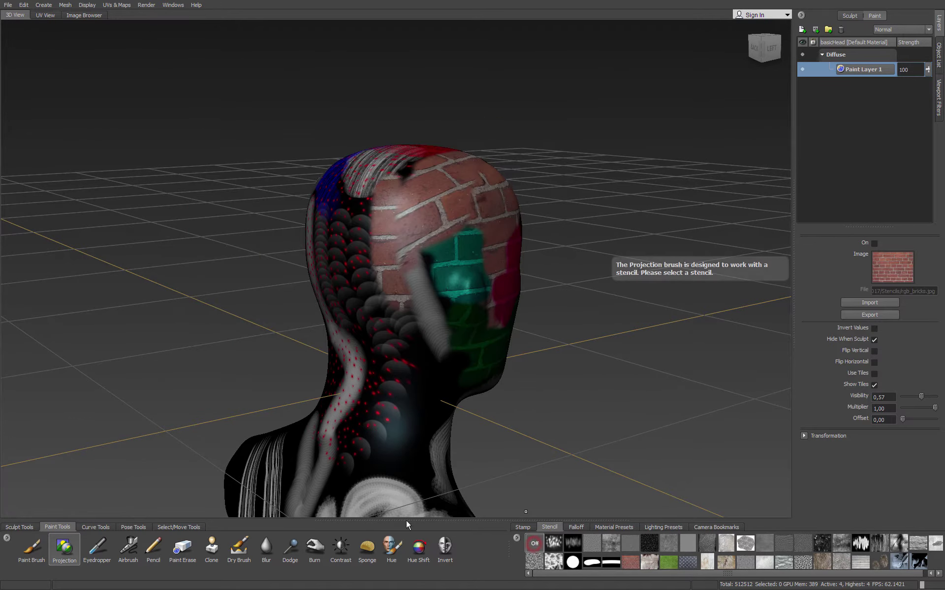
Sample the reddish brick color, and the light diamond color of the metal patch, from the head with the Eyedropper.
click(100, 555)
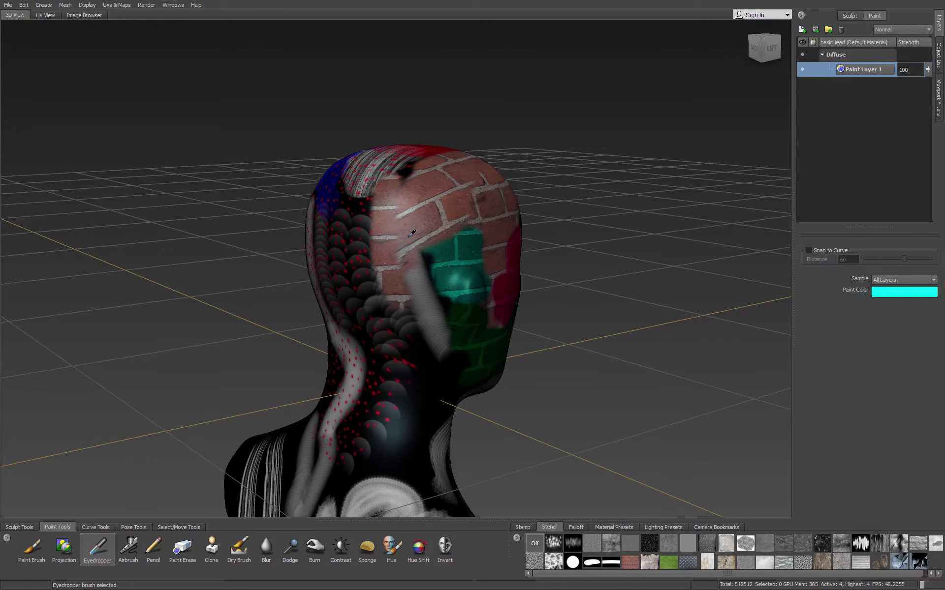
click(412, 220)
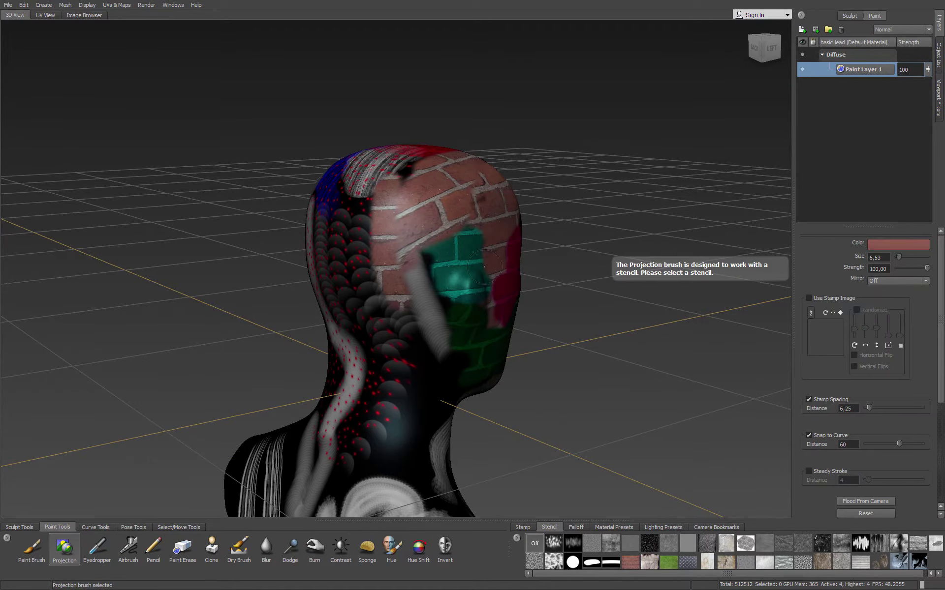
click(97, 549)
alt+drag(287, 246, 436, 266)
mouse_move(357, 168)
mouse_down()
mouse_move(374, 185)
mouse_move(379, 167)
mouse_move(431, 225)
mouse_up()
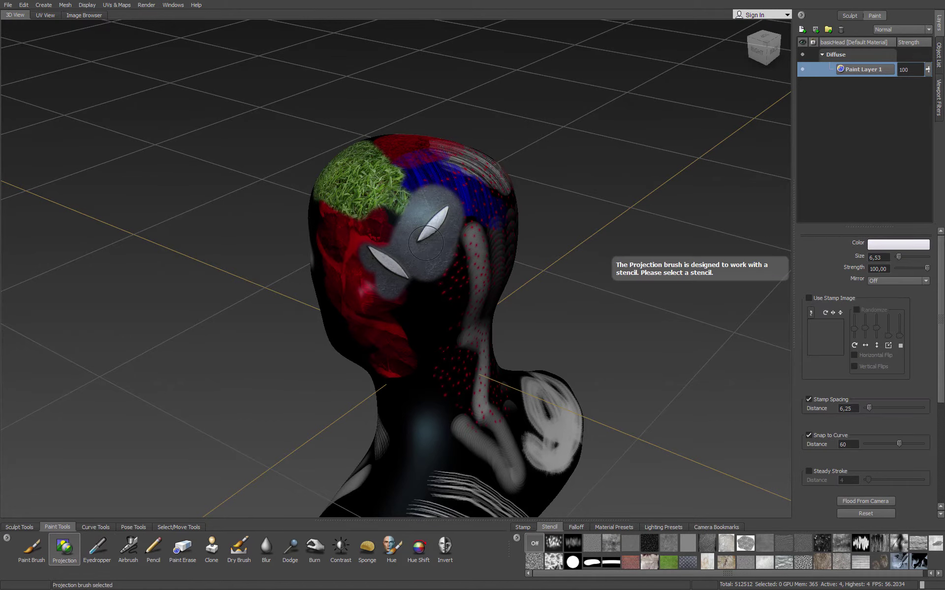
Sample the bright red above the ear, followed by the white eye paint, with the Eyedropper.
click(95, 552)
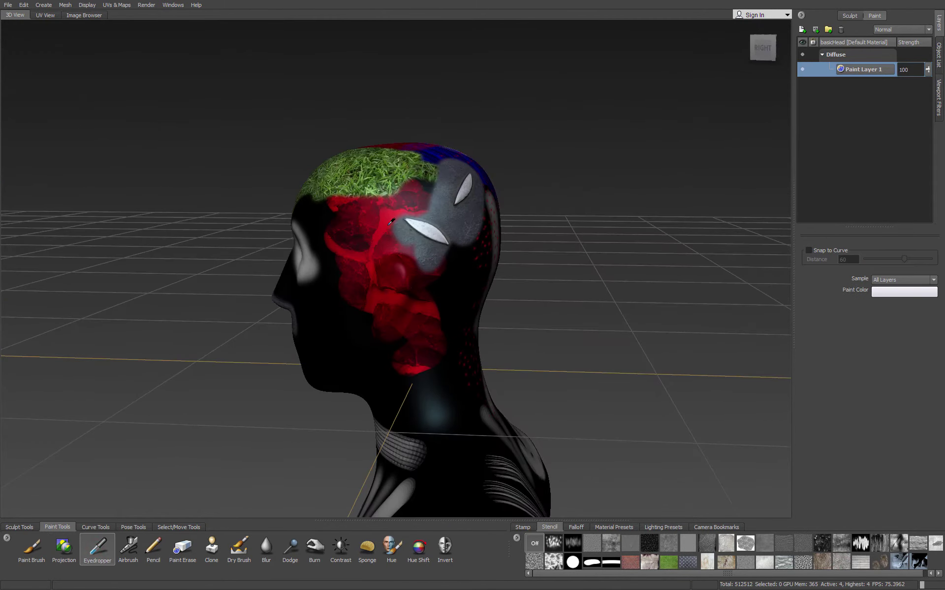
click(391, 217)
key(2)
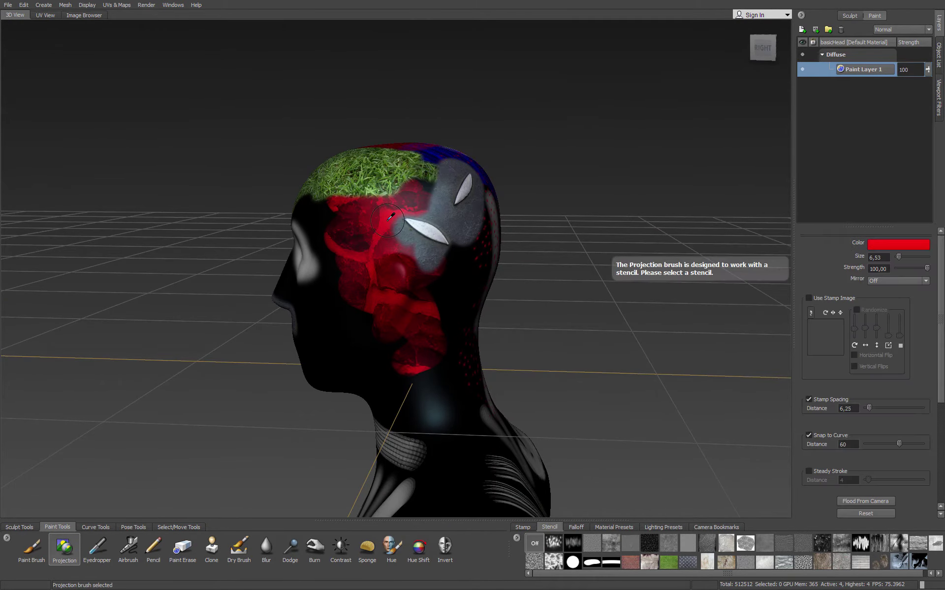
click(97, 549)
mouse_move(339, 260)
alt+mouse_down()
mouse_move(376, 308)
mouse_move(445, 265)
mouse_move(394, 246)
alt+mouse_up()
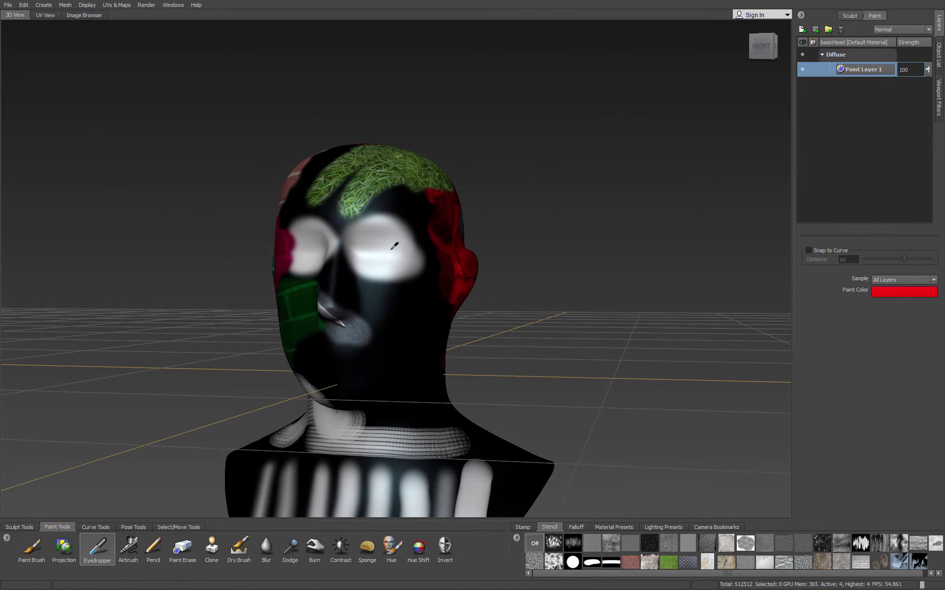
click(374, 252)
key(2)
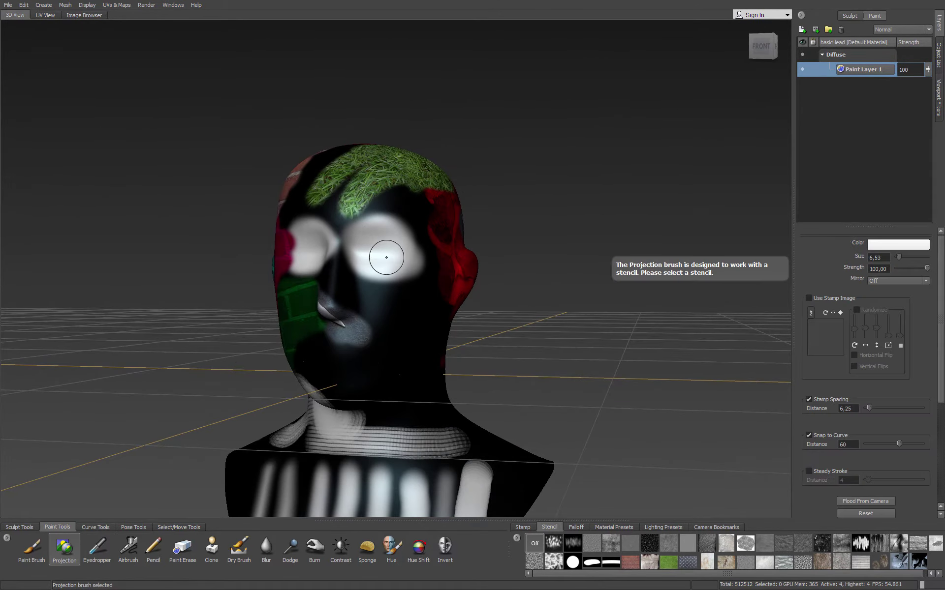
Airbrush soft blue paint onto the cheek below the white eye patch and over the chin.
click(127, 553)
mouse_move(388, 274)
mouse_down()
mouse_move(316, 280)
mouse_move(293, 297)
mouse_up()
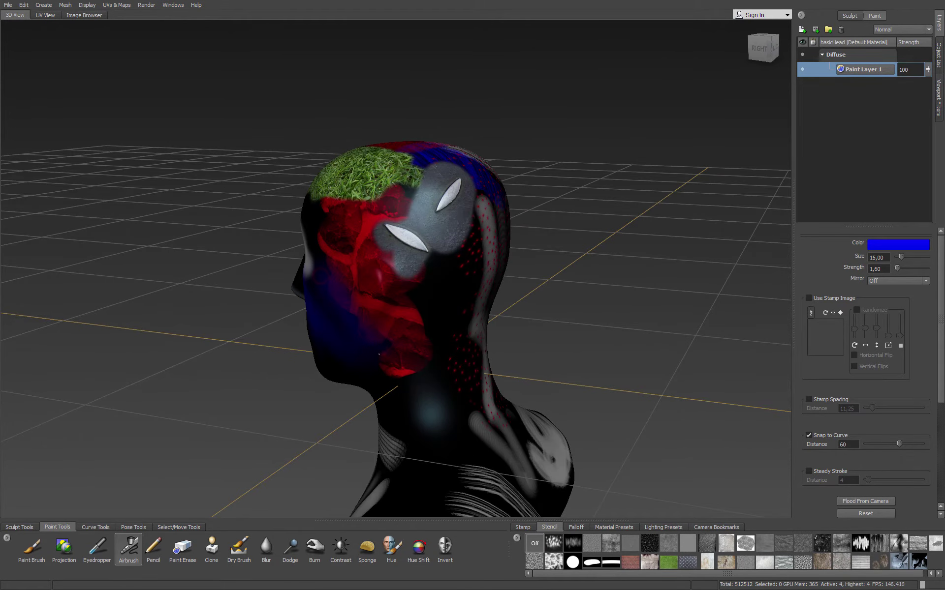
mouse_move(342, 334)
alt+mouse_down()
mouse_move(396, 290)
mouse_move(355, 337)
alt+mouse_up()
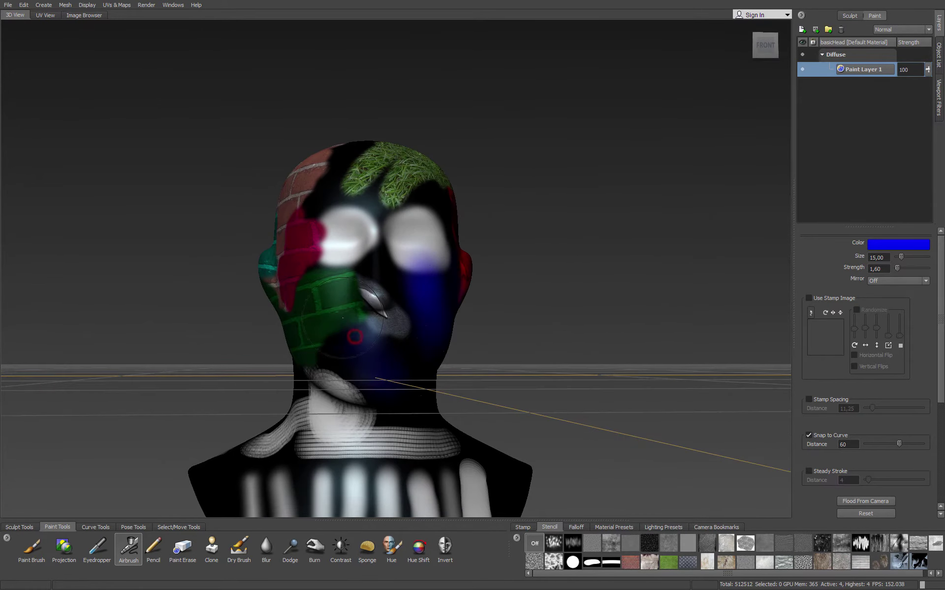
Set the Airbrush color to white and spray soft strokes over the jaw and upper neck behind the bricks.
click(872, 245)
click(700, 196)
click(754, 357)
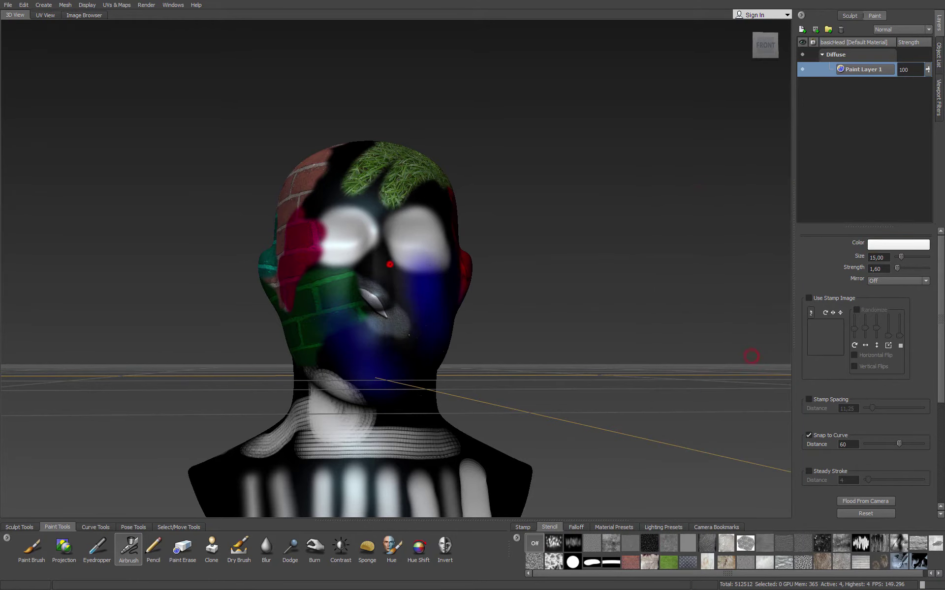
alt+drag(336, 316, 472, 344)
drag(373, 289, 403, 359)
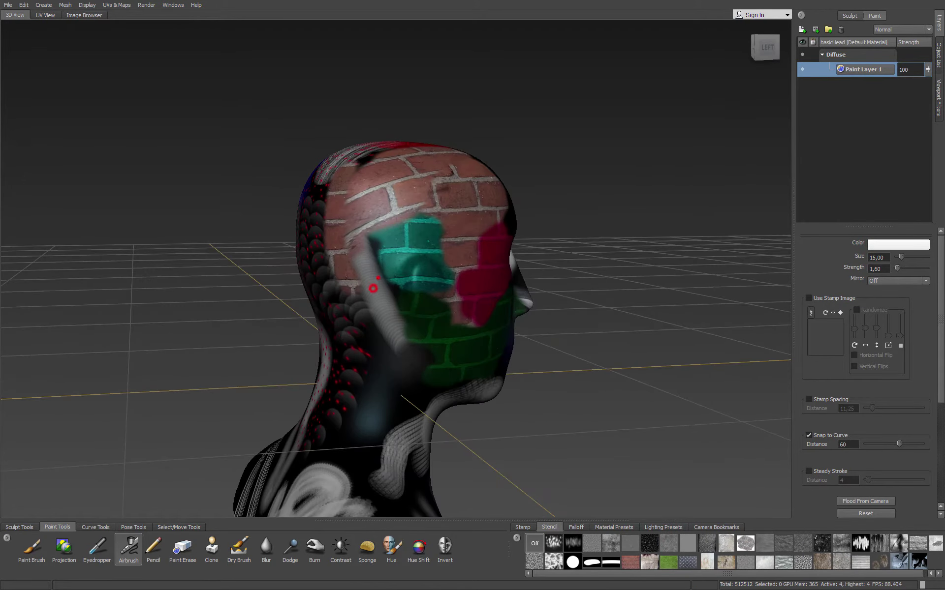
drag(413, 284, 450, 349)
drag(476, 314, 401, 369)
mouse_move(483, 329)
mouse_down()
mouse_move(391, 402)
mouse_move(338, 462)
mouse_up()
drag(415, 389, 344, 462)
drag(401, 386, 364, 443)
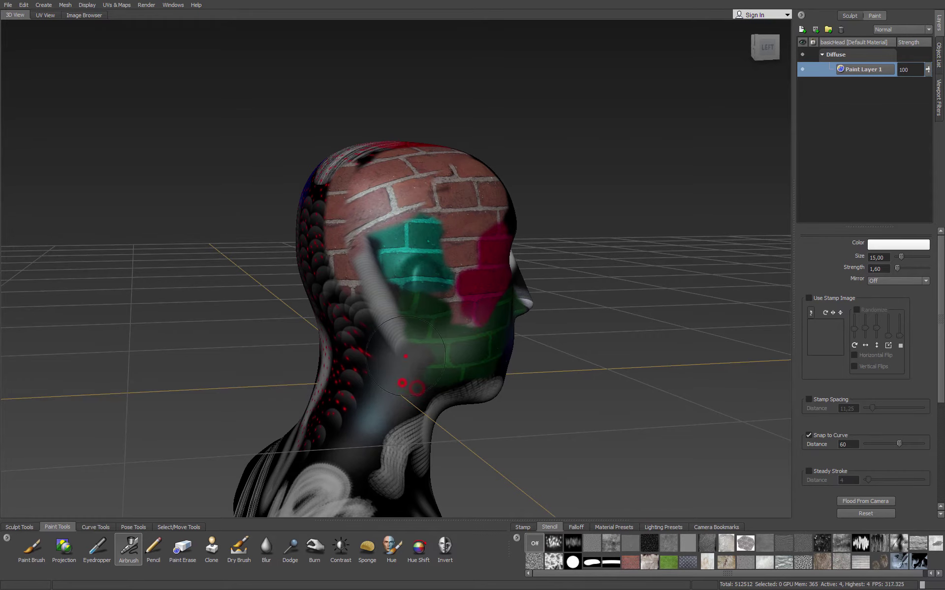
drag(411, 350, 325, 455)
Build up more soft white Airbrush strokes down the side of the neck toward the shoulder.
alt+middle_drag(402, 348, 415, 129)
drag(416, 128, 340, 232)
drag(394, 112, 334, 239)
drag(371, 112, 345, 231)
drag(405, 120, 374, 214)
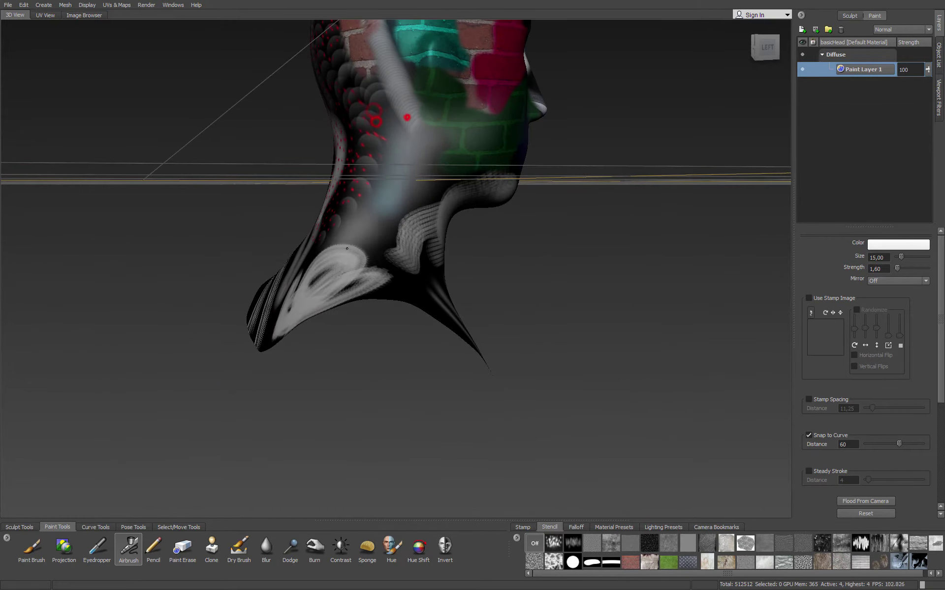
drag(413, 158, 352, 288)
drag(401, 198, 386, 288)
alt+drag(397, 237, 381, 355)
drag(384, 259, 379, 364)
mouse_move(367, 289)
mouse_down()
mouse_move(374, 354)
mouse_move(452, 241)
mouse_up()
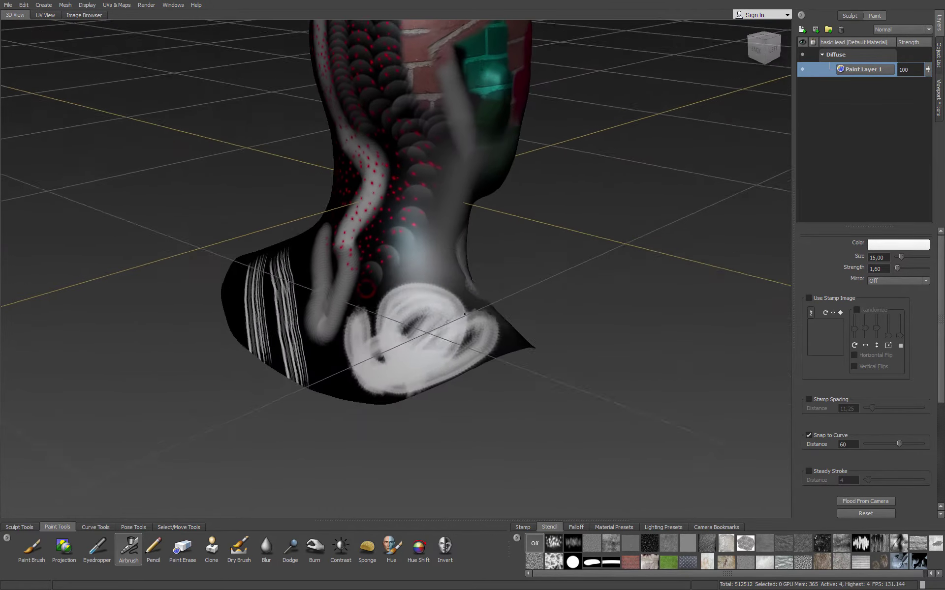
mouse_move(452, 241)
alt+middle_down()
mouse_move(429, 334)
mouse_move(431, 321)
alt+middle_up()
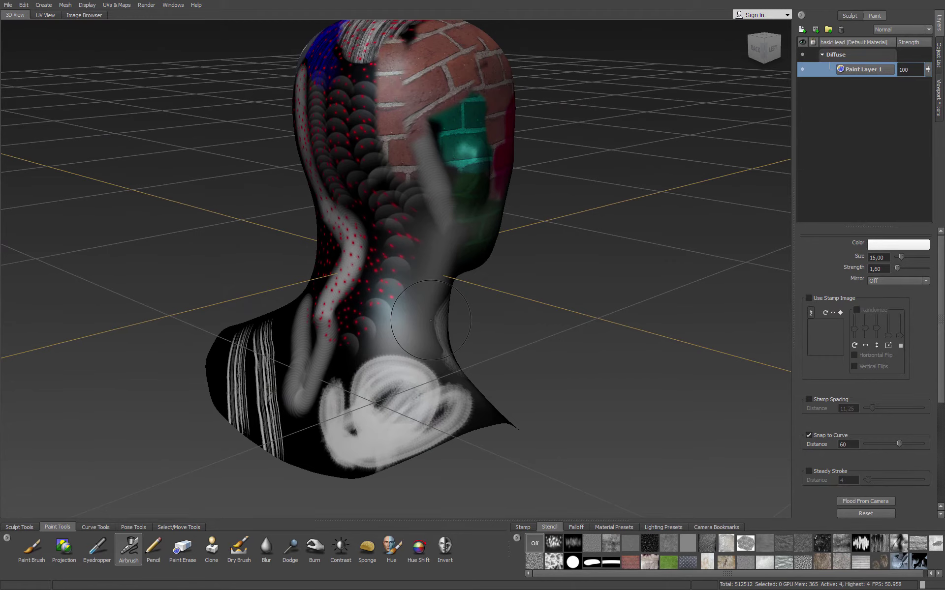
Draw thin black Pencil strokes on the shoulder beside the chest stripes.
click(156, 552)
alt+drag(394, 389, 234, 346)
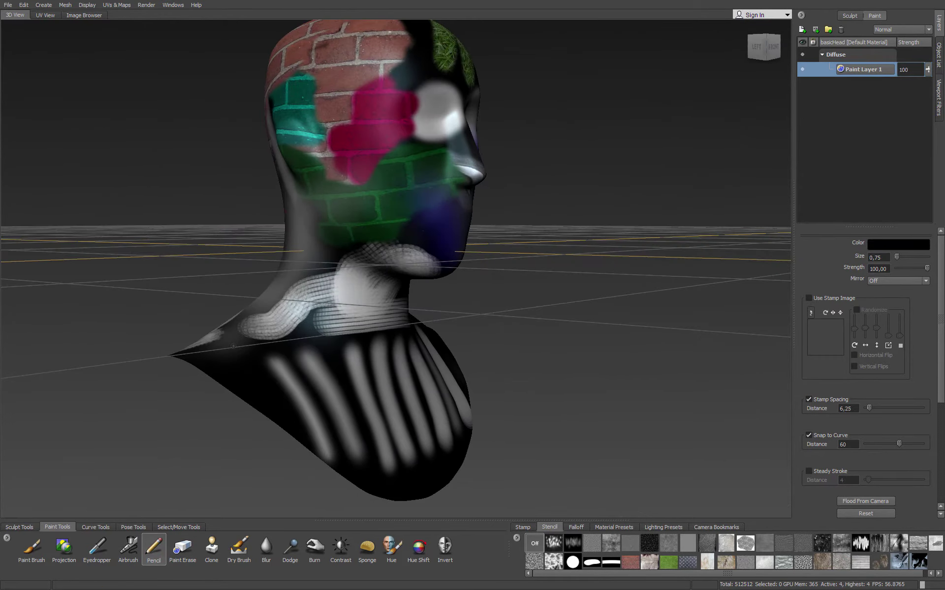
alt+drag(310, 391, 699, 267)
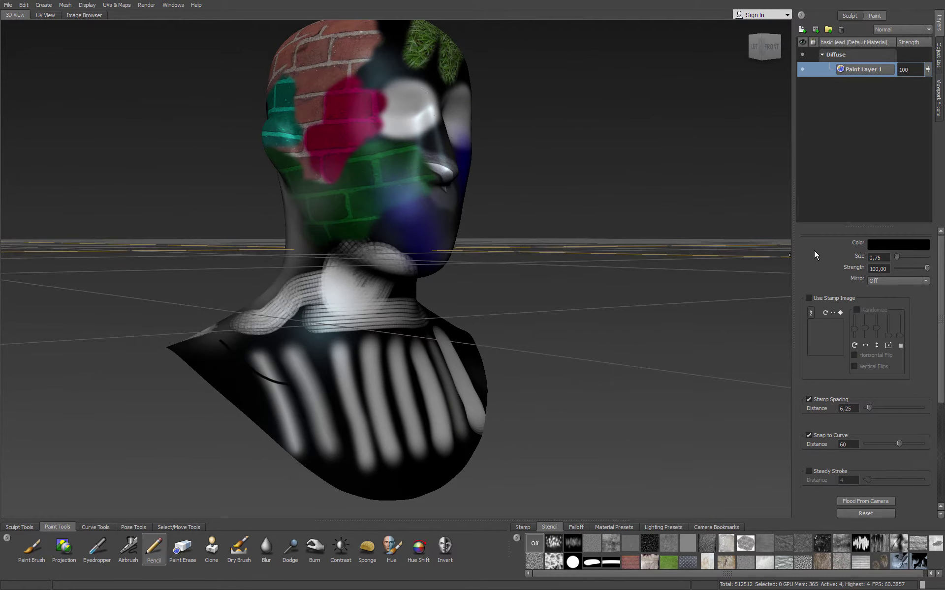
Set the Pencil color to white and draw several thin diagonal lines across the chest stripes.
click(880, 246)
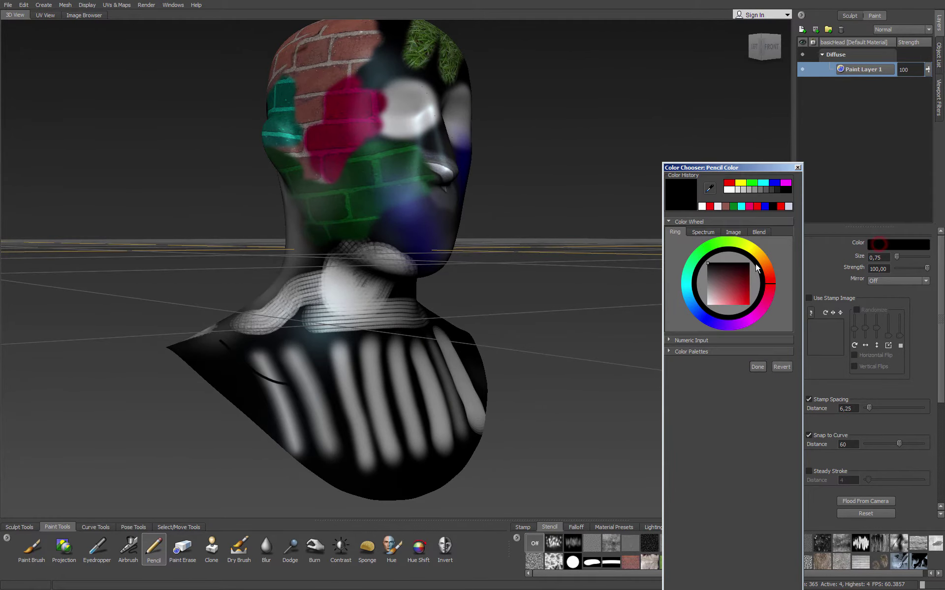
click(702, 207)
click(755, 365)
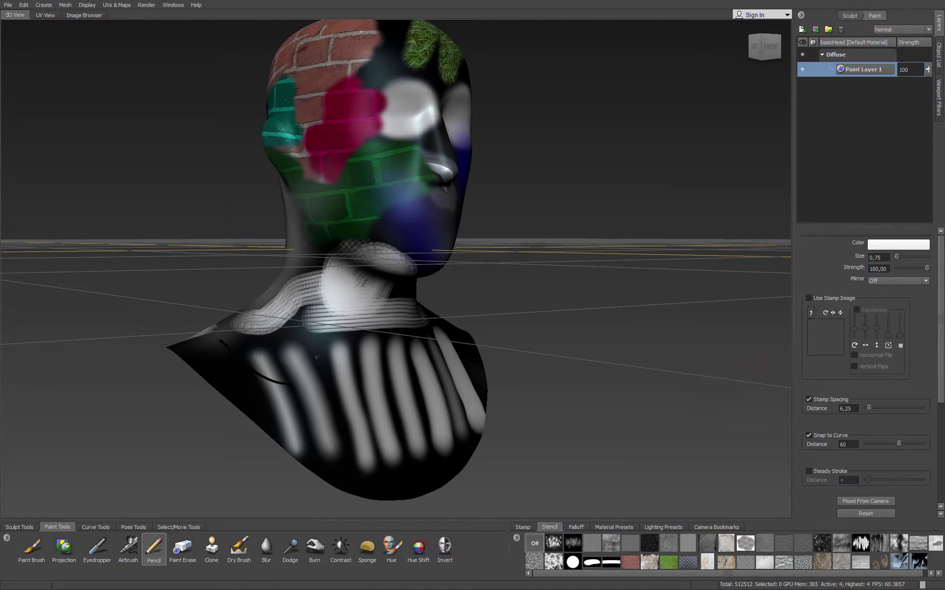
mouse_move(284, 338)
mouse_down()
mouse_move(325, 371)
mouse_move(408, 370)
mouse_move(311, 432)
mouse_move(341, 401)
mouse_up()
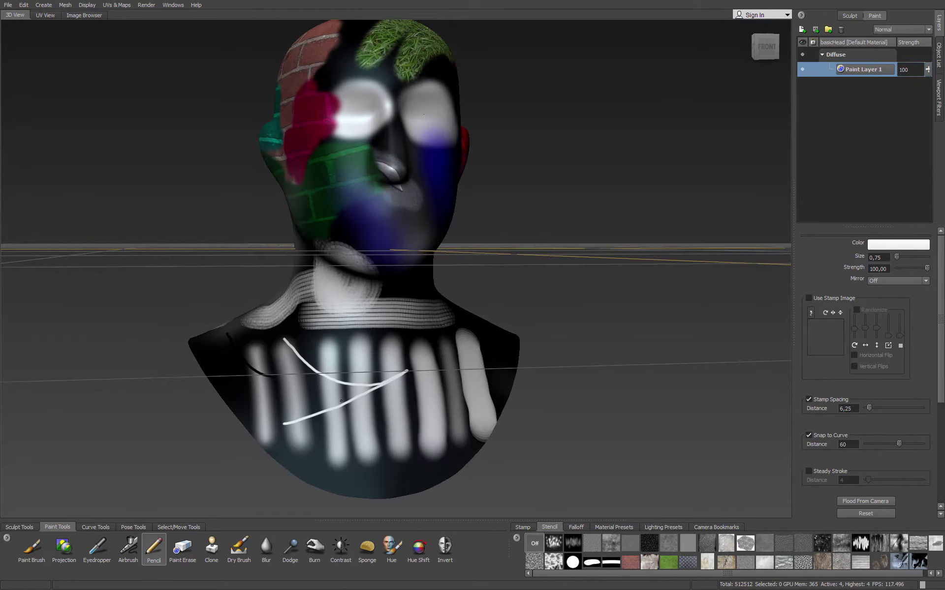
drag(270, 360, 348, 449)
drag(328, 361, 394, 433)
drag(389, 359, 493, 416)
Set the Pencil color to cyan and draw two crossing lines at the base of the back of the neck.
alt+drag(379, 394, 422, 366)
click(874, 244)
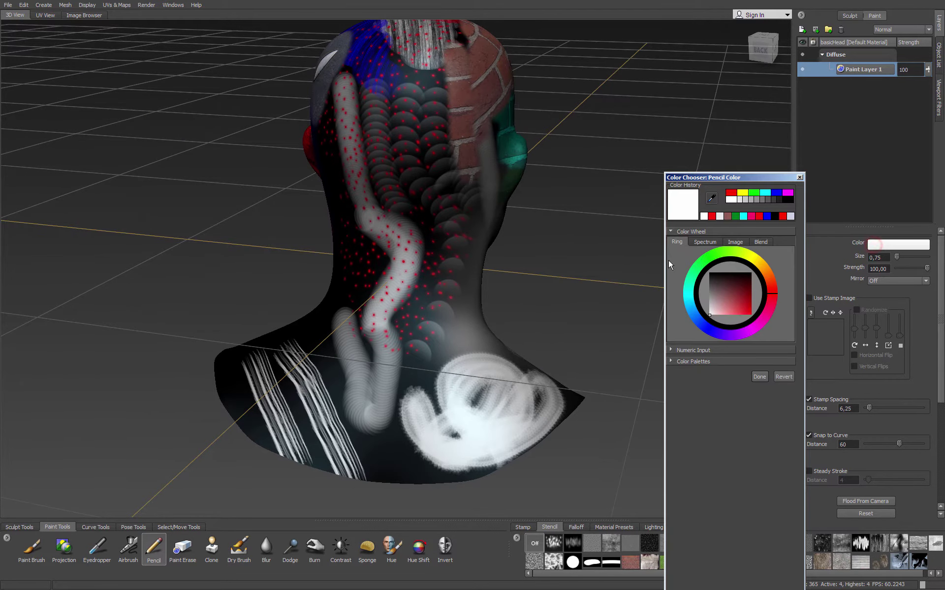
click(743, 216)
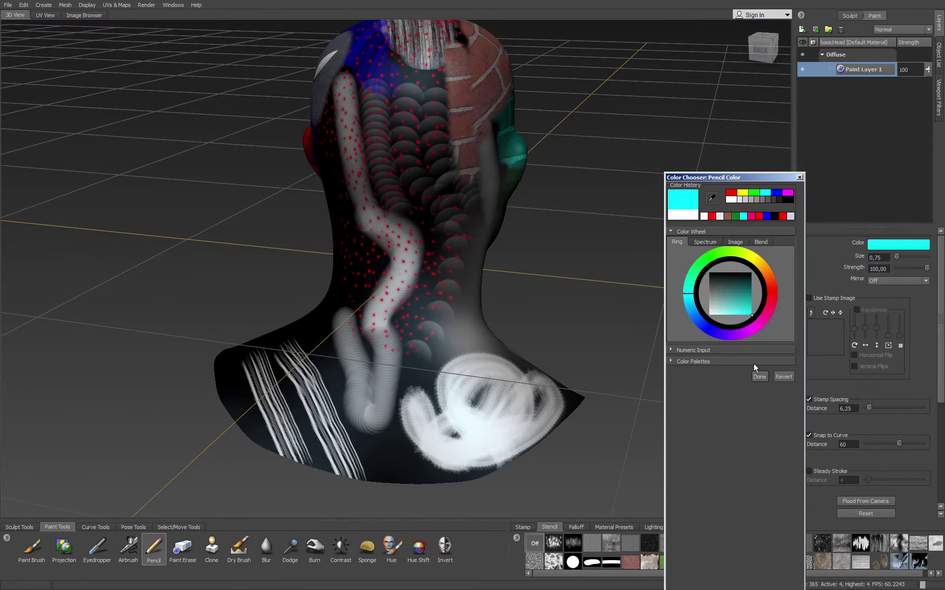
click(759, 377)
drag(481, 316, 340, 396)
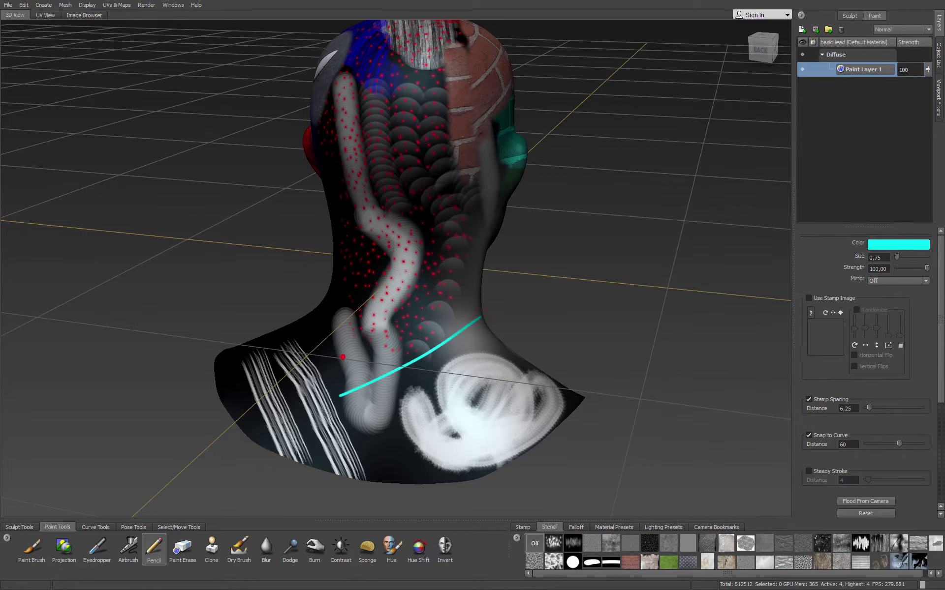
drag(343, 358, 384, 456)
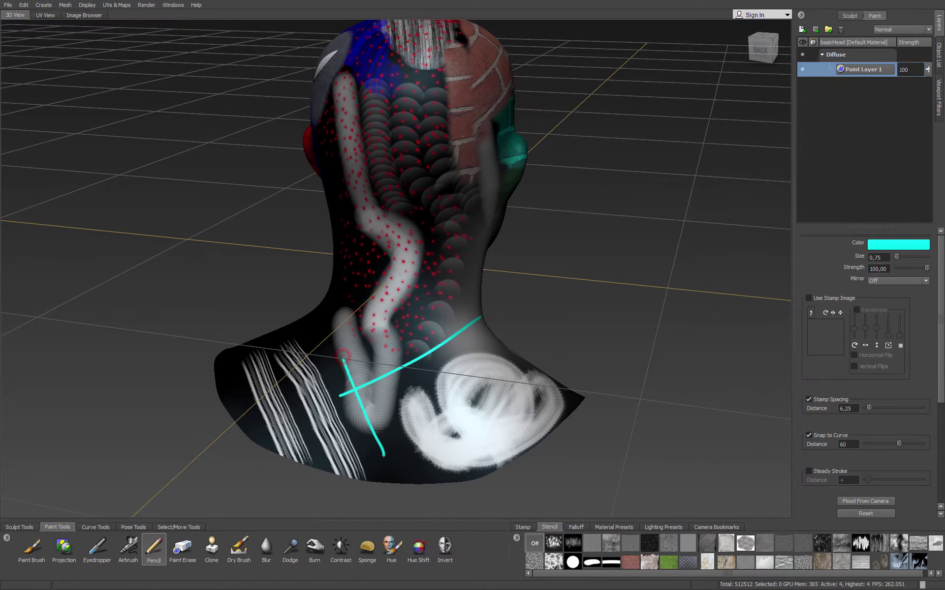
Erase paint from the upper back and a round spot on the back of the head with Paint Erase.
click(184, 551)
mouse_move(392, 391)
mouse_down()
mouse_move(317, 408)
mouse_move(401, 430)
mouse_move(319, 449)
mouse_move(334, 457)
mouse_move(364, 443)
mouse_move(403, 460)
mouse_move(487, 374)
mouse_move(438, 412)
mouse_up()
mouse_move(408, 162)
mouse_down()
mouse_move(423, 157)
mouse_move(413, 202)
mouse_up()
middle_drag(412, 220, 412, 245)
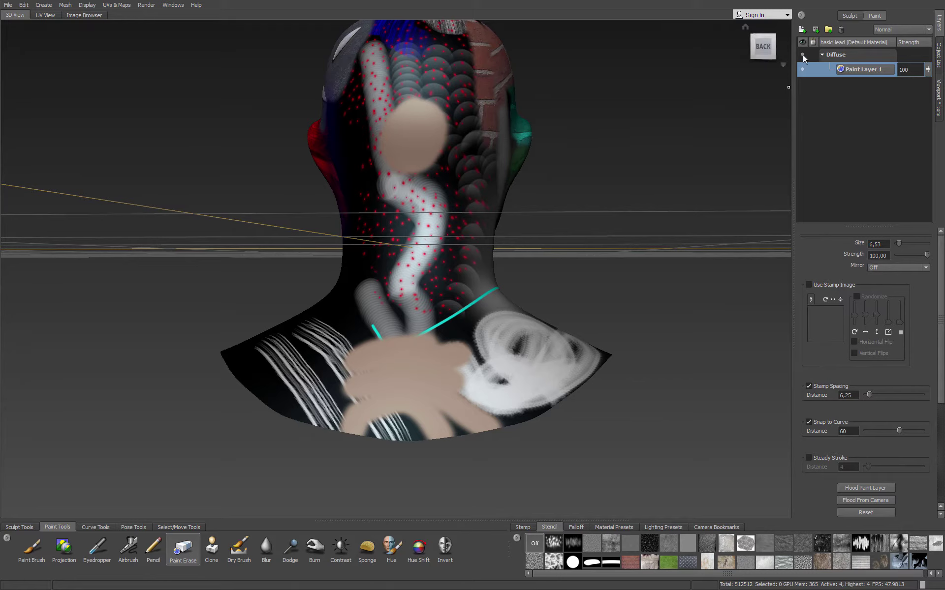
Add a mask to Paint Layer 1 and paint it black with the Paint Brush over the side of the head and neck.
click(816, 30)
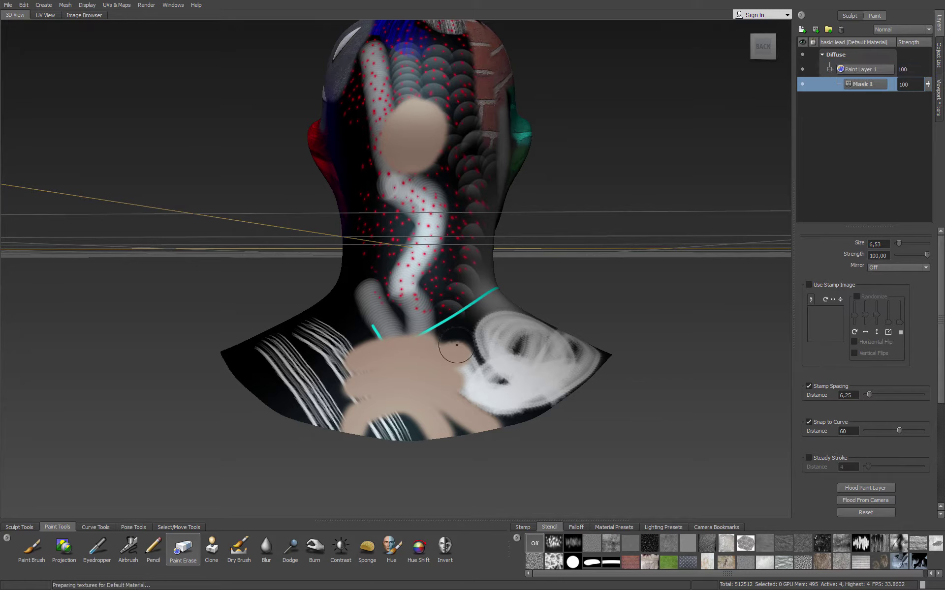
click(32, 546)
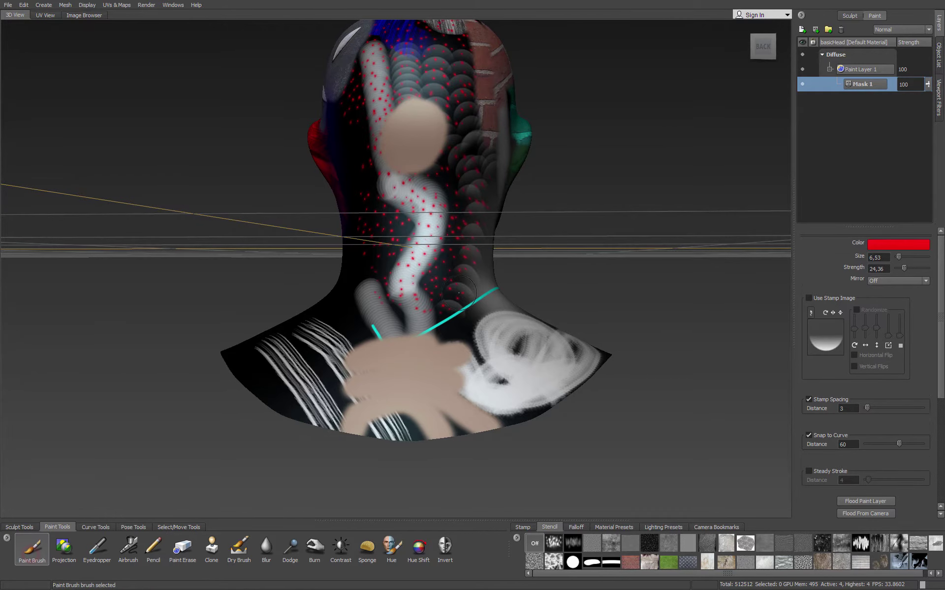
click(875, 245)
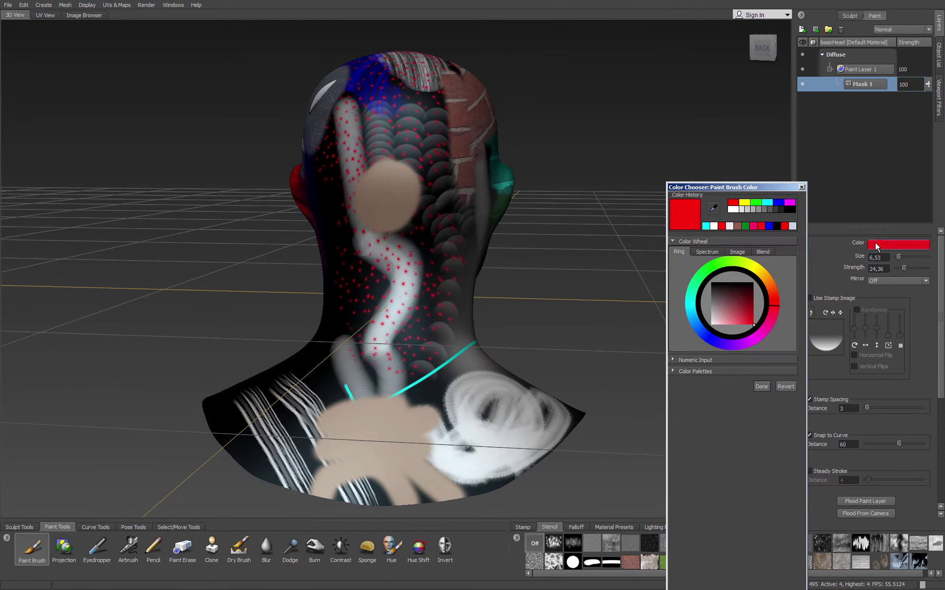
click(744, 290)
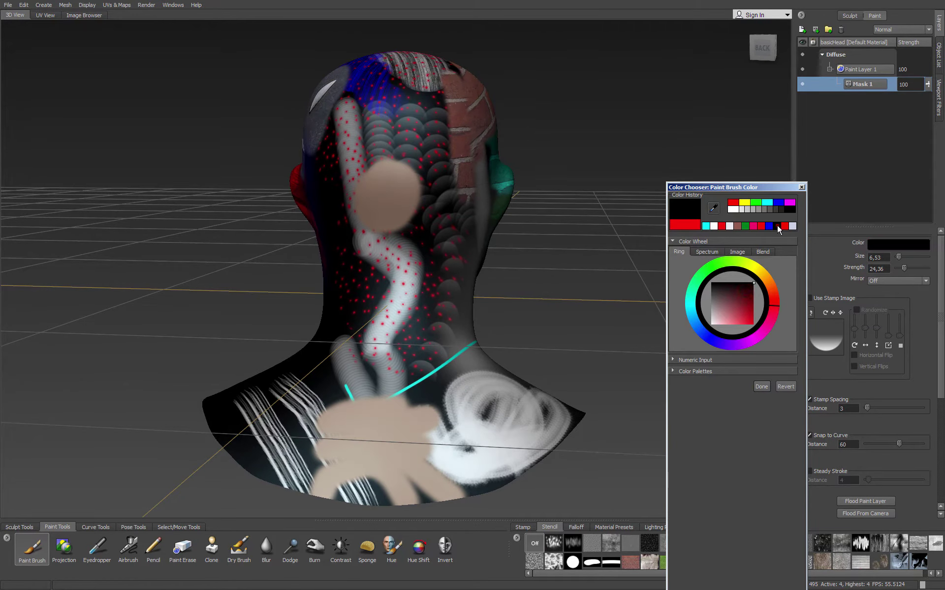
click(762, 387)
mouse_move(381, 278)
alt+mouse_down()
mouse_move(406, 222)
mouse_move(469, 179)
mouse_move(413, 207)
mouse_move(403, 246)
mouse_move(432, 293)
mouse_move(428, 318)
mouse_move(397, 284)
mouse_move(423, 293)
alt+mouse_up()
mouse_move(389, 197)
mouse_down()
mouse_move(359, 177)
mouse_move(345, 211)
mouse_move(375, 324)
mouse_move(398, 356)
mouse_up()
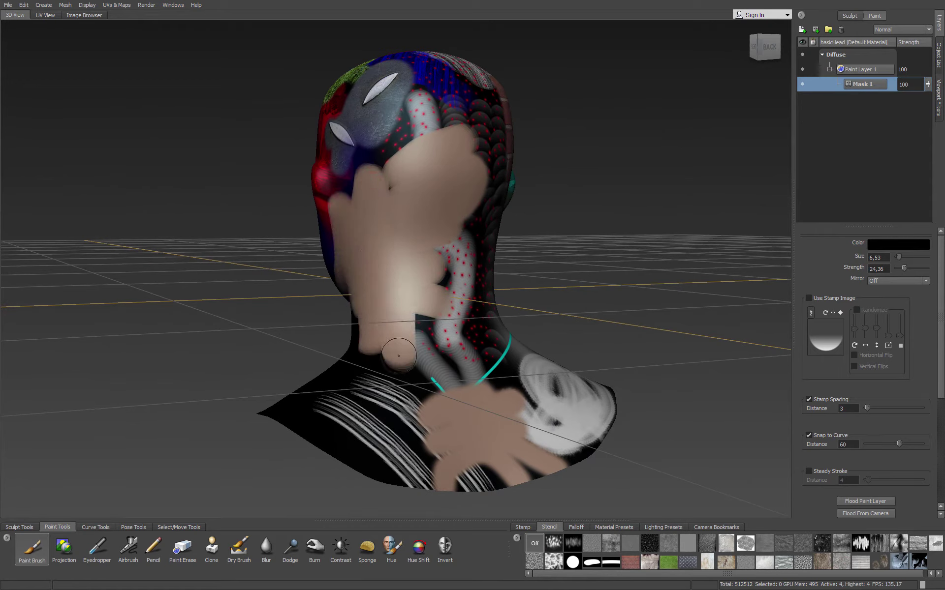
Paint Mask 1 white over the side of the head and black in a zigzag down the head, neck and shoulder.
click(892, 244)
mouse_move(753, 199)
mouse_down()
mouse_move(715, 120)
mouse_move(719, 89)
mouse_up()
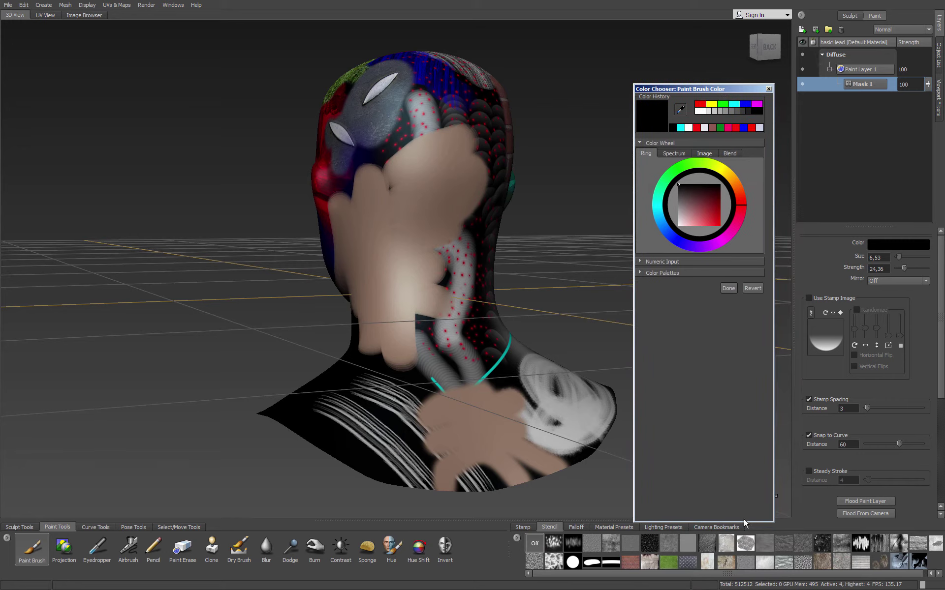
drag(743, 522, 748, 307)
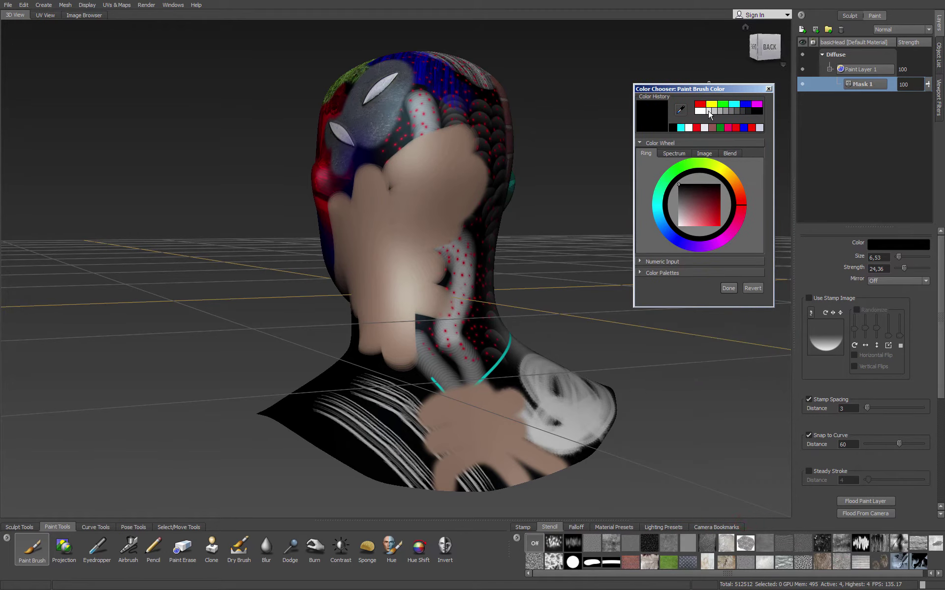
click(700, 110)
drag(371, 172, 378, 243)
alt+drag(352, 261, 419, 295)
mouse_move(325, 291)
mouse_down()
mouse_move(361, 305)
mouse_move(394, 195)
mouse_move(385, 347)
mouse_move(365, 195)
mouse_up()
click(682, 128)
drag(345, 368, 437, 437)
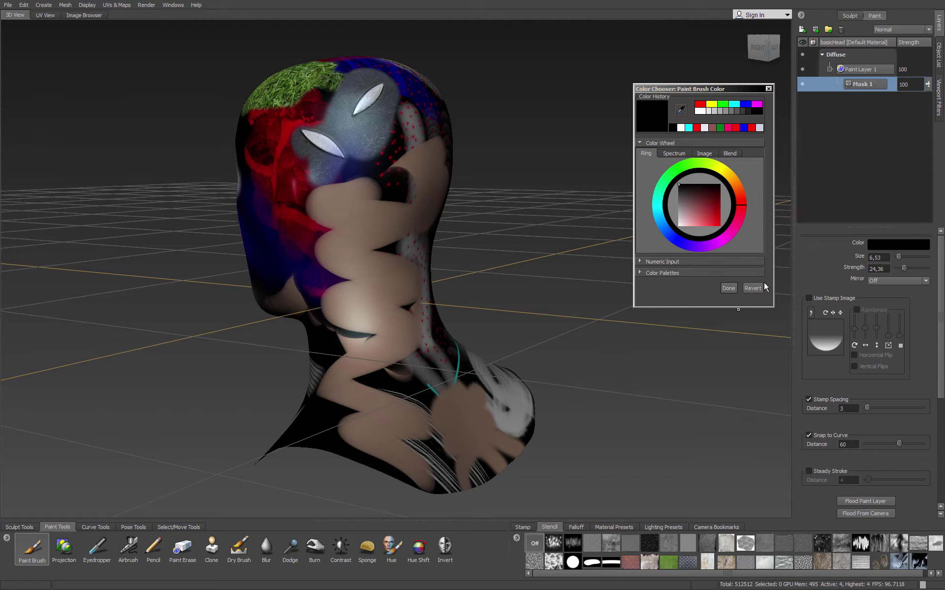
Create Paint Layer 2 with size 4096 in the Diffuse channel and paint the face black on it.
click(866, 70)
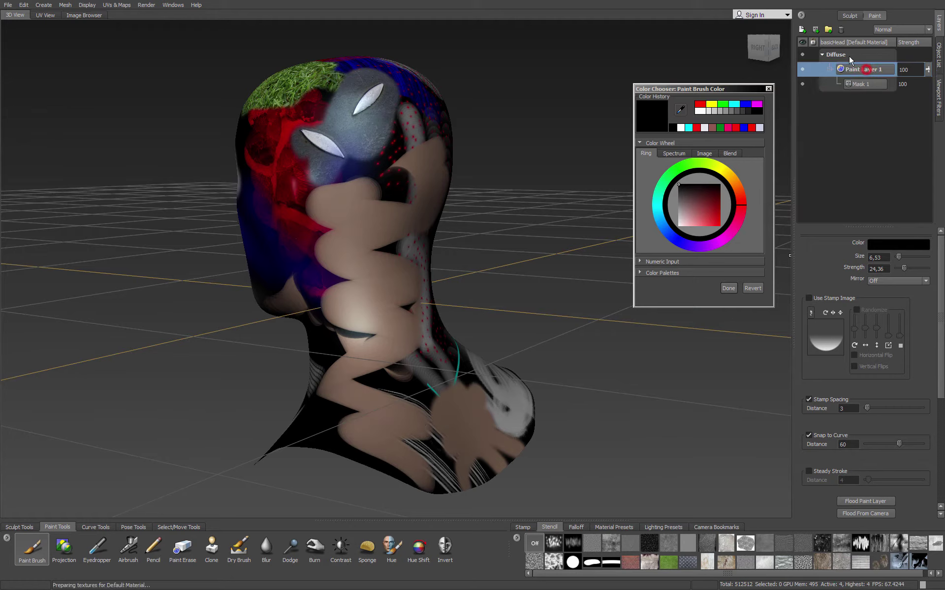
click(802, 29)
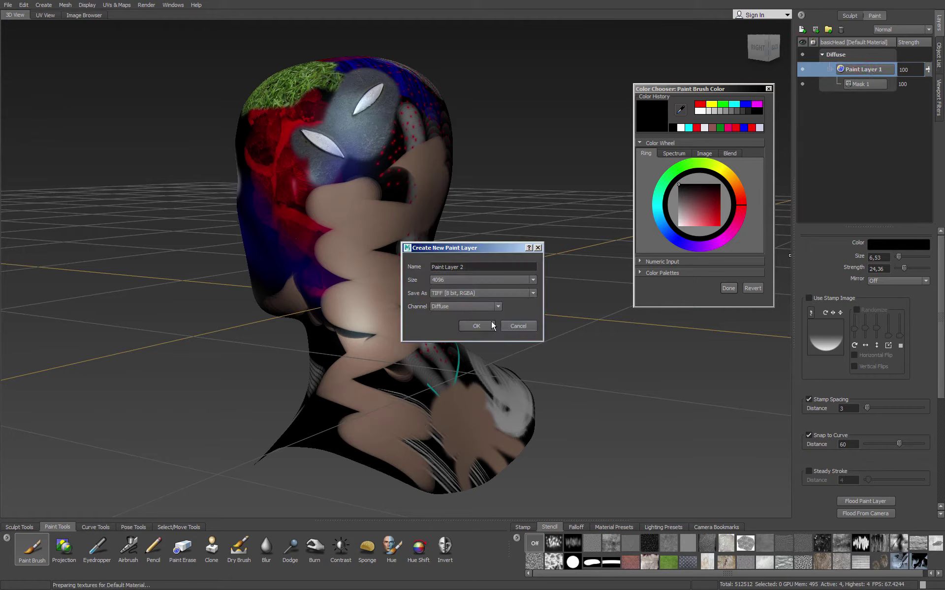
click(476, 326)
alt+drag(324, 257, 523, 275)
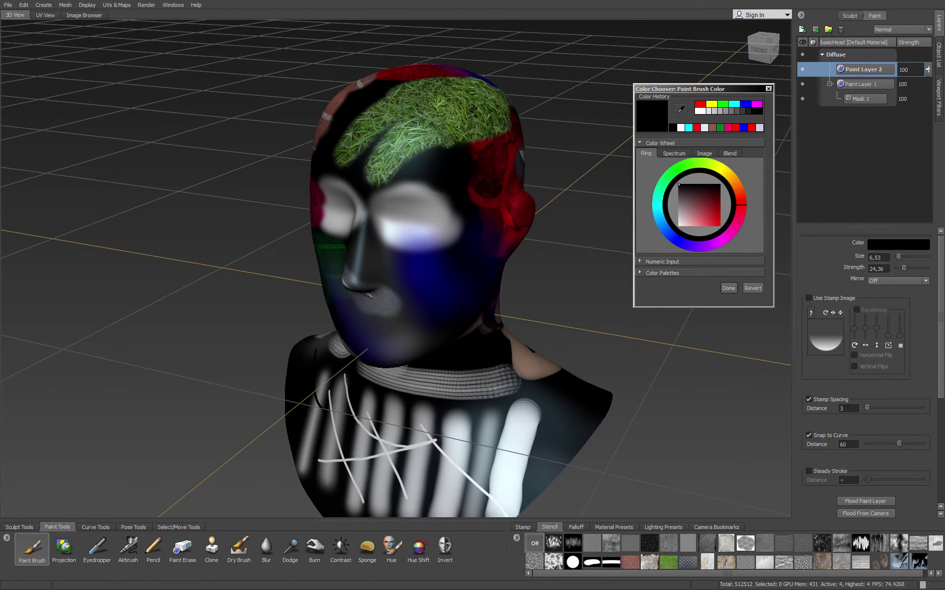
mouse_move(363, 224)
mouse_down()
mouse_move(421, 204)
mouse_move(408, 246)
mouse_move(393, 182)
mouse_move(358, 141)
mouse_move(472, 123)
mouse_move(496, 224)
mouse_move(374, 305)
mouse_move(387, 287)
mouse_up()
alt+drag(467, 261, 427, 241)
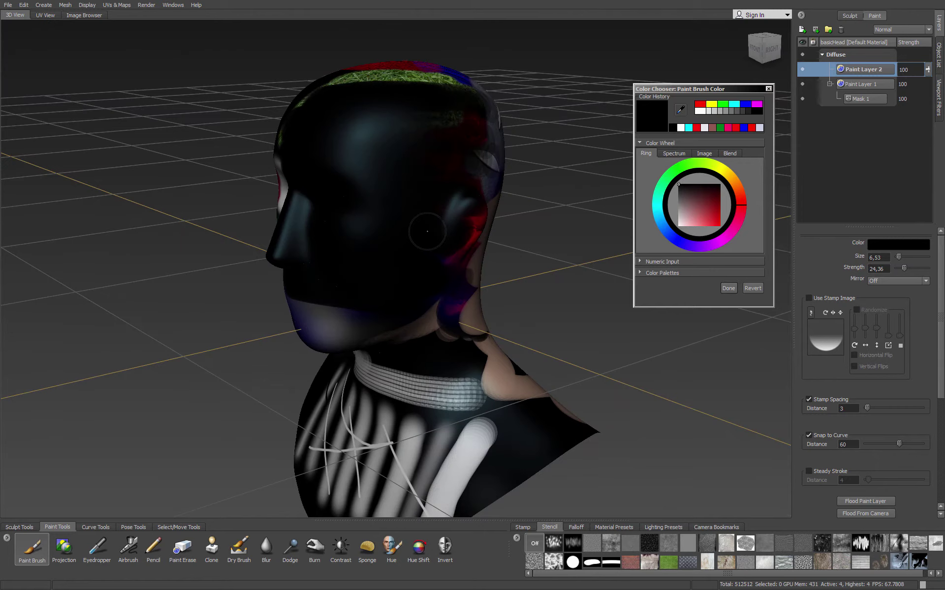
Delete Mask 1 from Paint Layer 1.
click(864, 99)
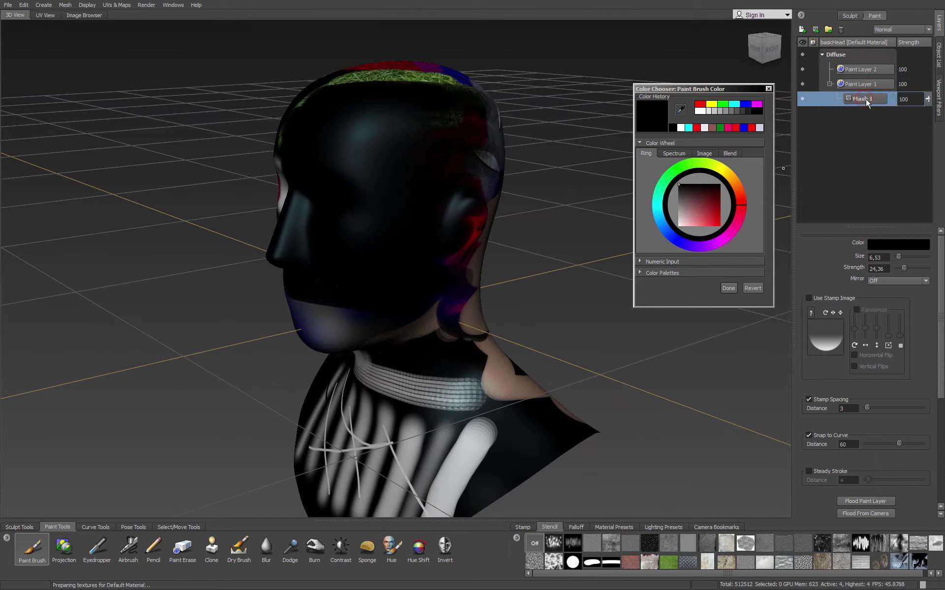
right_click(866, 98)
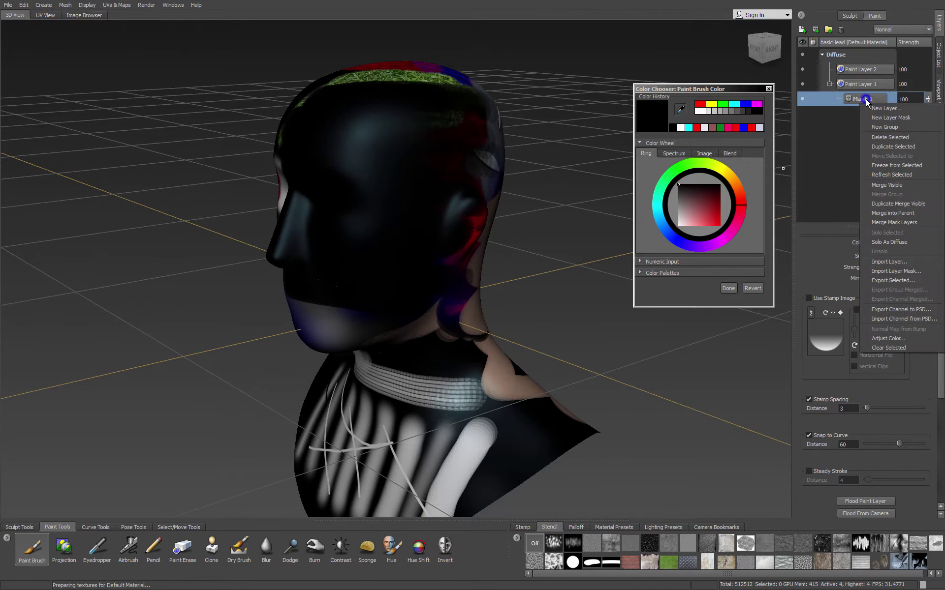
click(878, 138)
Select Paint Layer 2 and temporarily hide Paint Layer 1 to examine the black paint alone.
click(864, 70)
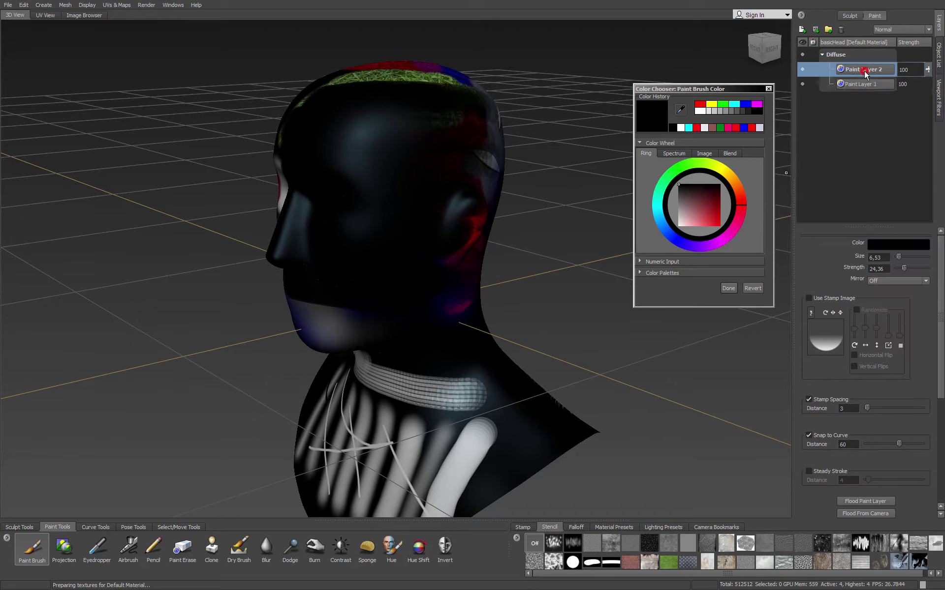
click(802, 84)
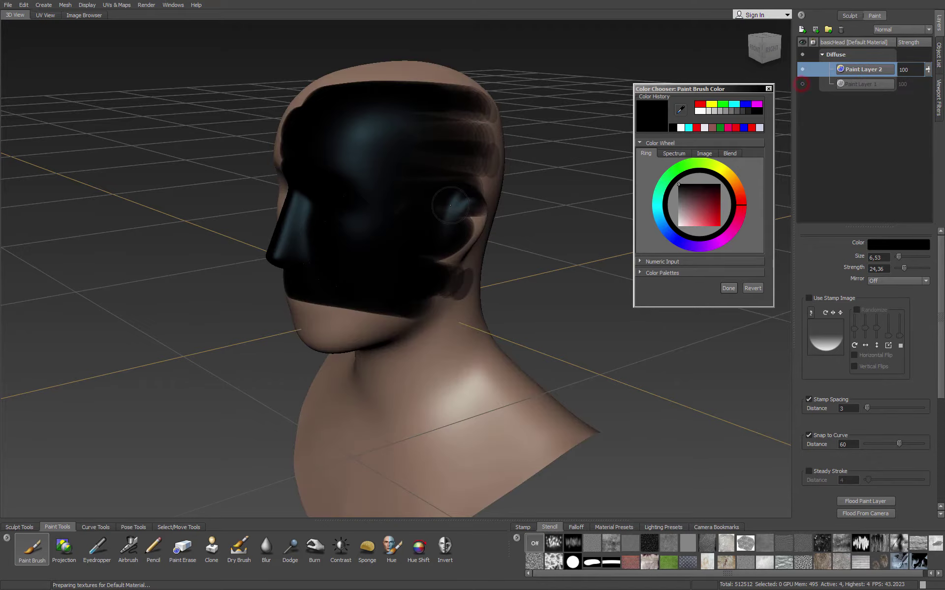
mouse_move(450, 194)
alt+mouse_down()
mouse_move(586, 246)
mouse_move(484, 216)
mouse_move(387, 167)
mouse_move(461, 199)
alt+mouse_up()
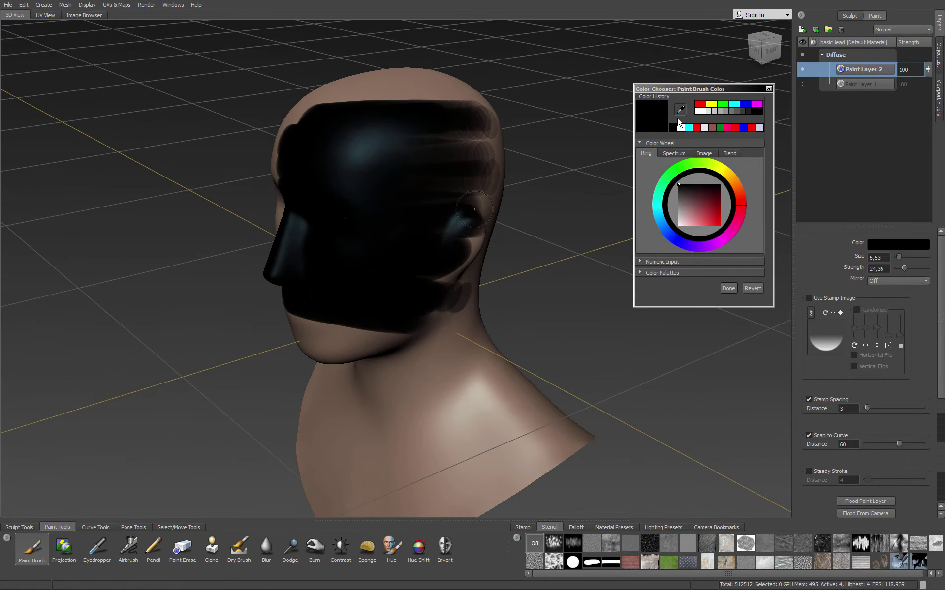
click(802, 84)
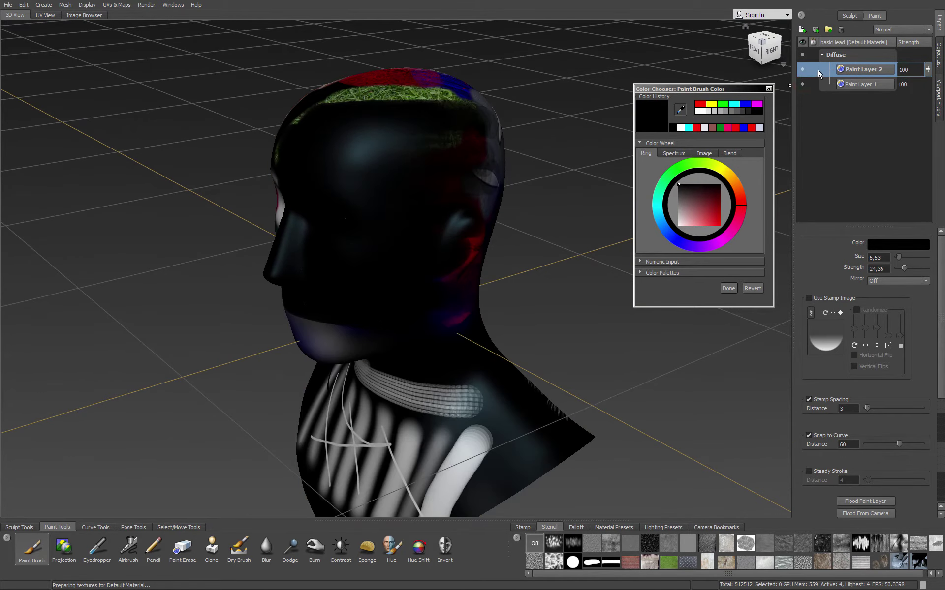
Turn Paint Layer 2 into a mask of Paint Layer 1 and toggle the mask off and on.
mouse_move(857, 67)
mouse_down()
mouse_move(843, 100)
mouse_move(858, 84)
mouse_move(886, 84)
mouse_move(875, 85)
mouse_up()
alt+drag(423, 203, 727, 131)
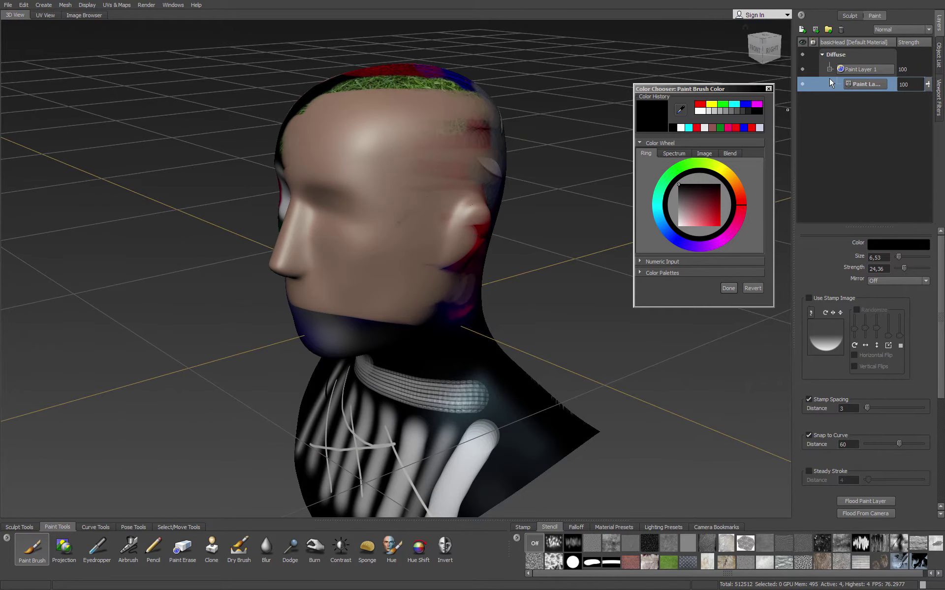
click(803, 85)
click(804, 85)
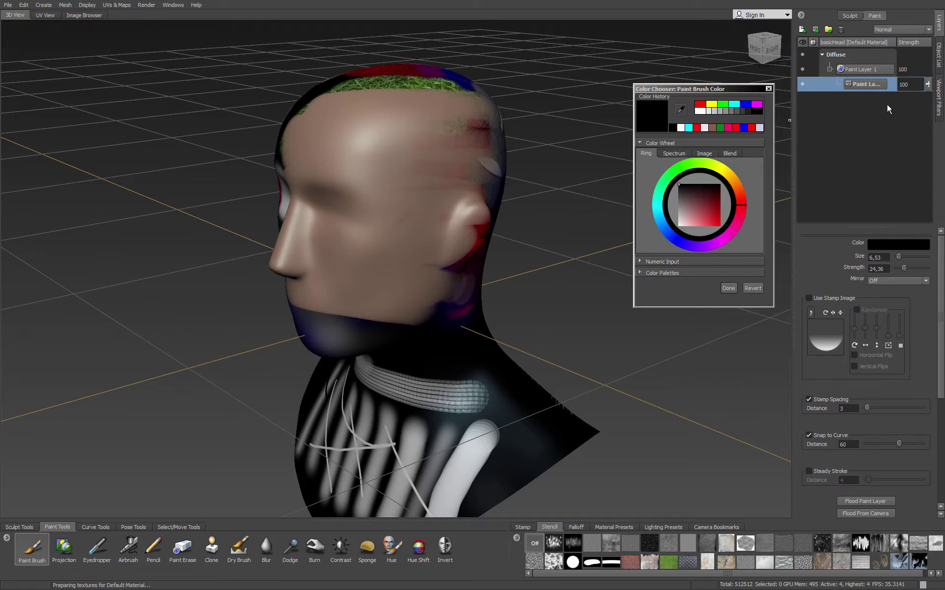
Move Paint Layer 2 back out above Paint Layer 1 as a regular layer and solo it.
mouse_move(865, 85)
mouse_down()
mouse_move(884, 84)
mouse_move(874, 64)
mouse_move(861, 62)
mouse_up()
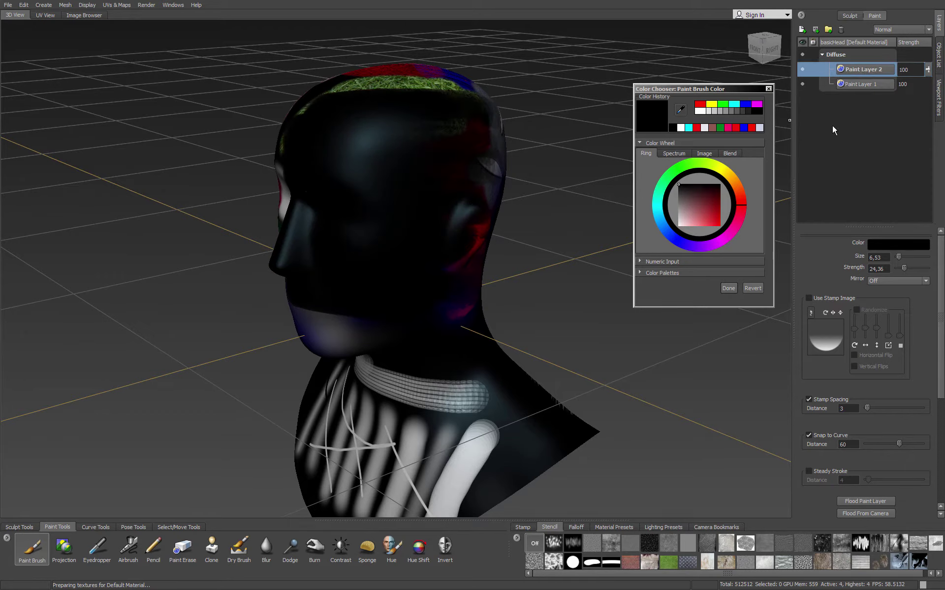
right_click(866, 69)
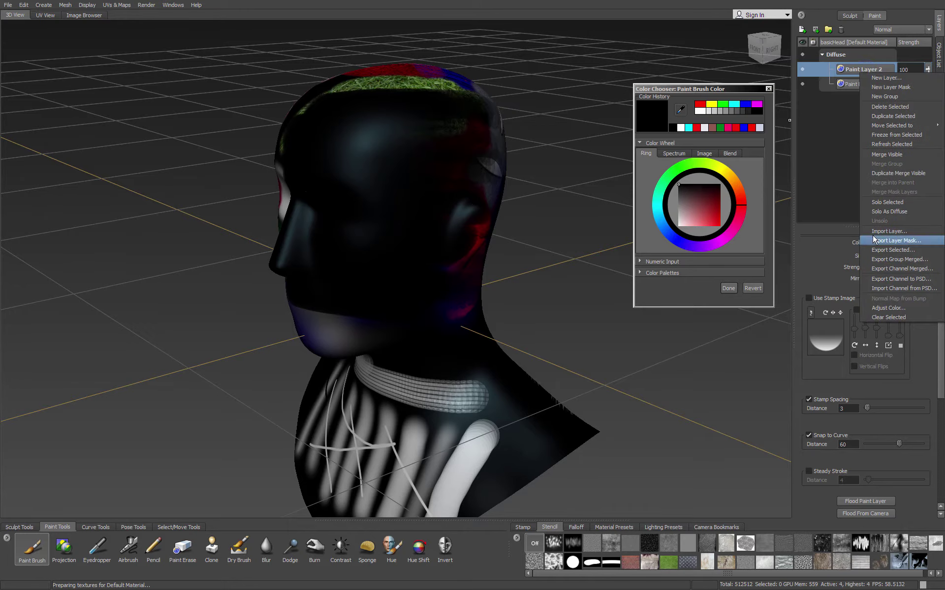
click(896, 202)
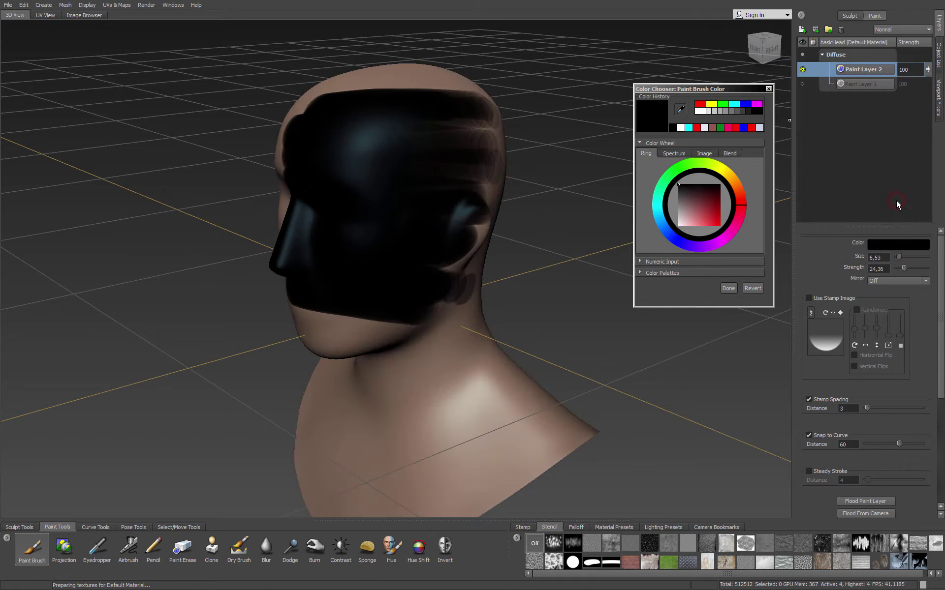
Paint white spots at the eye and temple, a vertical cheek stroke and a jaw stroke over the black face on Paint Layer 2.
click(681, 128)
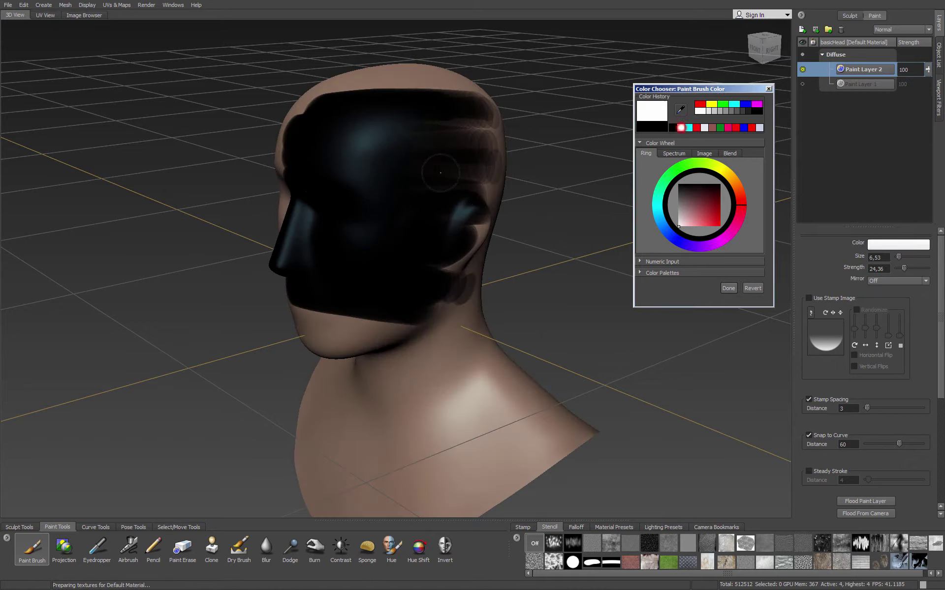
click(387, 157)
drag(387, 178, 380, 253)
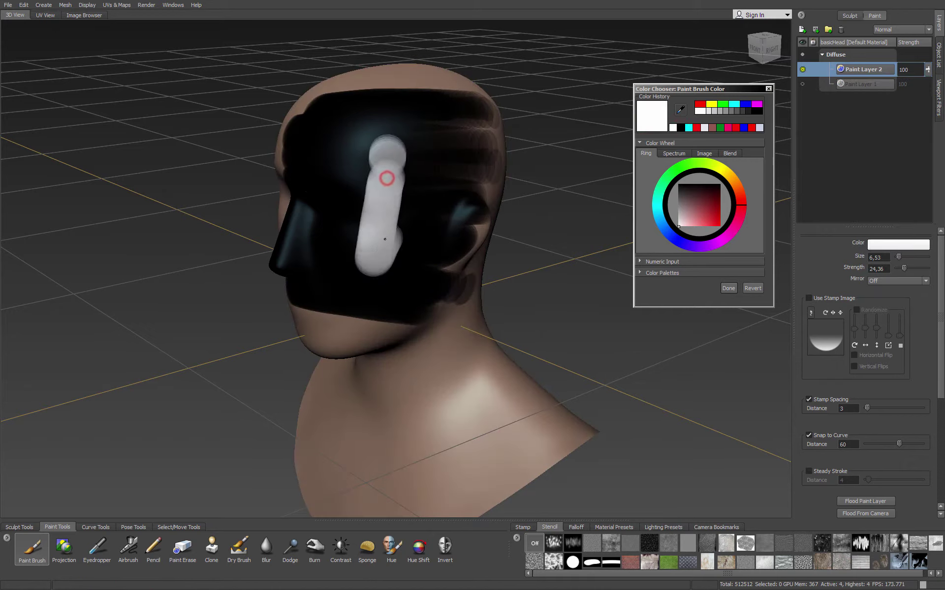
click(431, 196)
click(330, 190)
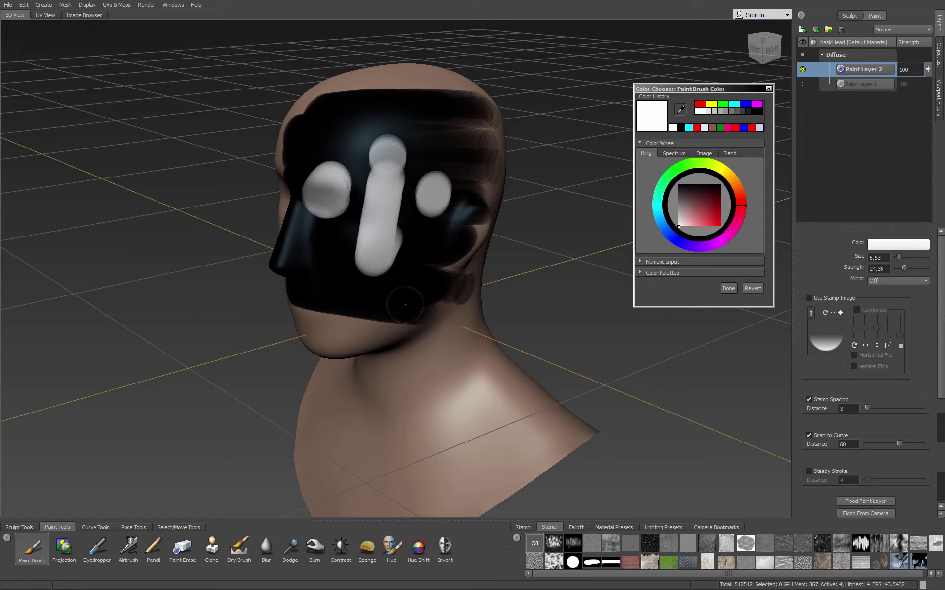
mouse_move(436, 295)
mouse_down()
mouse_move(377, 305)
mouse_move(429, 308)
mouse_up()
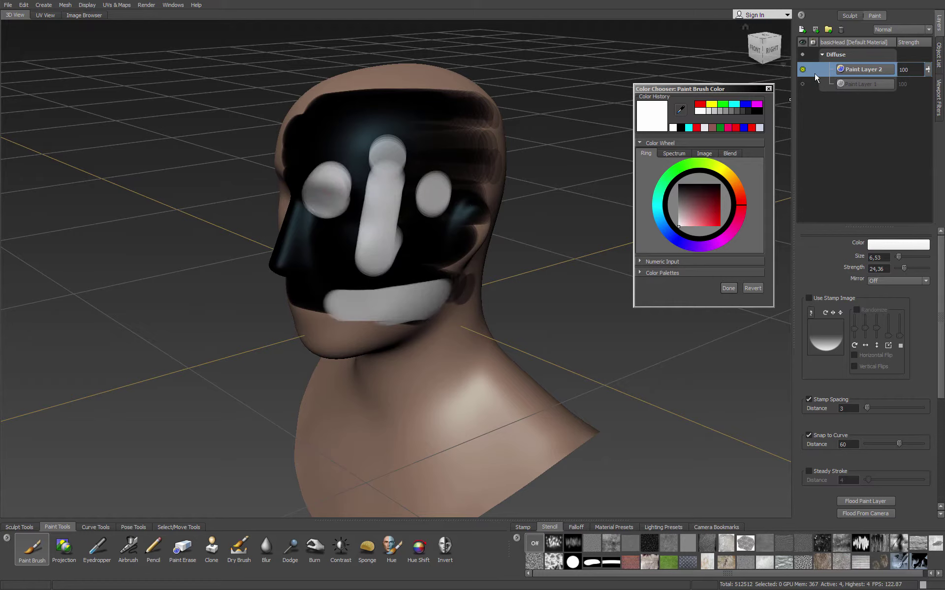
Unsolo Paint Layer 2 and make it a mask of Paint Layer 1.
right_click(850, 72)
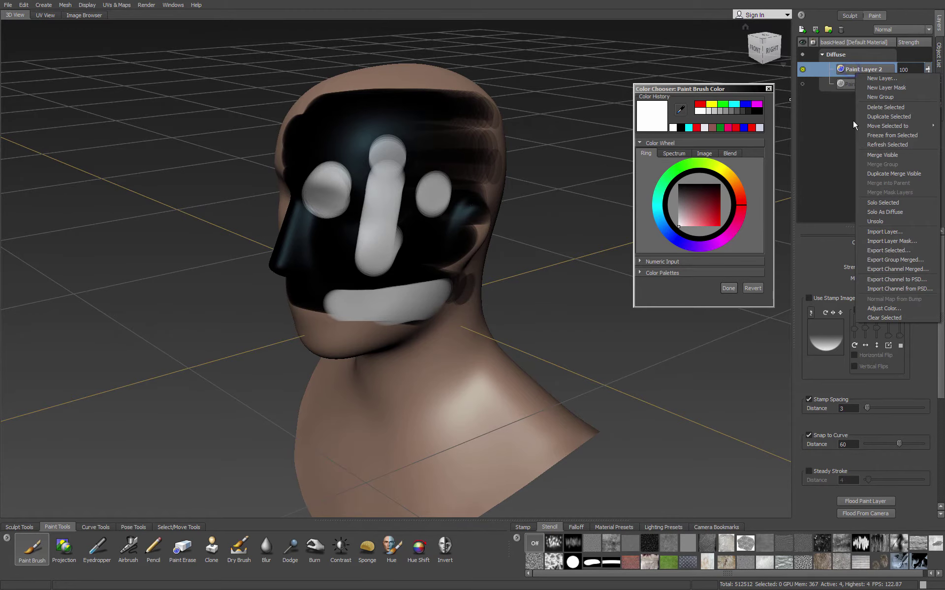
click(879, 222)
drag(863, 69, 863, 84)
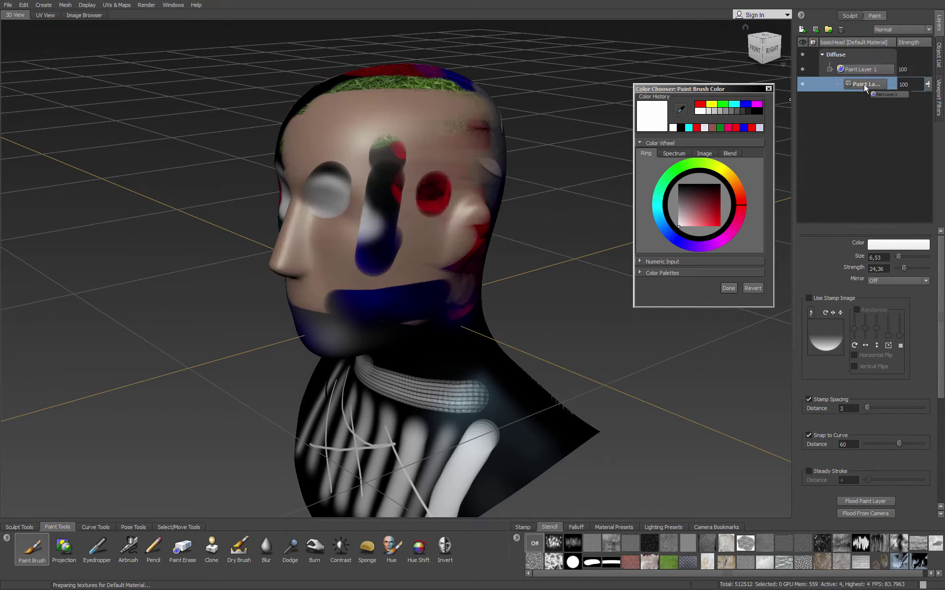
Paint the mask white across the forehead, cover most of that area with black, and close the color chooser.
mouse_move(350, 246)
alt+mouse_down()
mouse_move(385, 213)
mouse_move(338, 238)
mouse_move(343, 244)
alt+mouse_up()
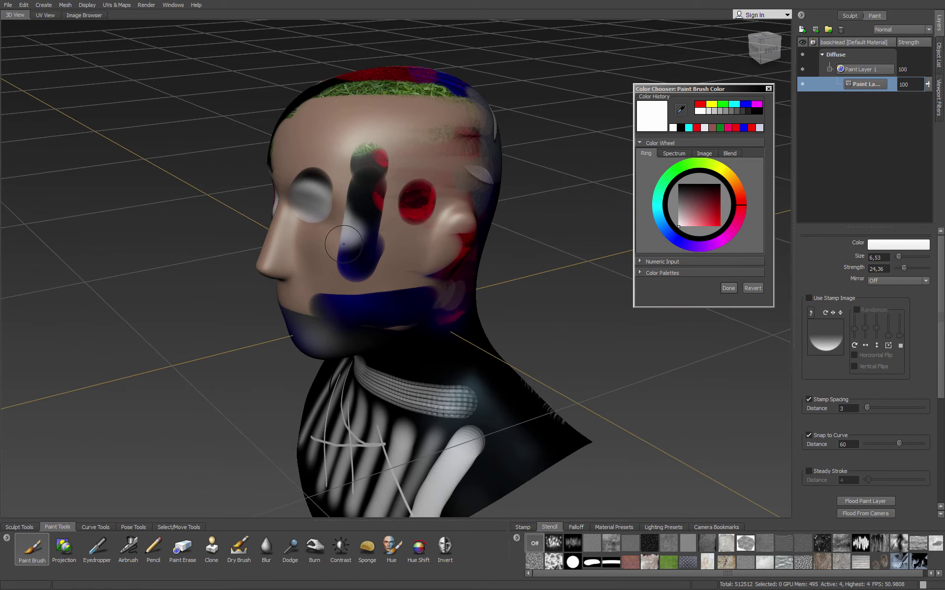
mouse_move(415, 137)
mouse_down()
mouse_move(315, 123)
mouse_move(344, 148)
mouse_up()
click(680, 128)
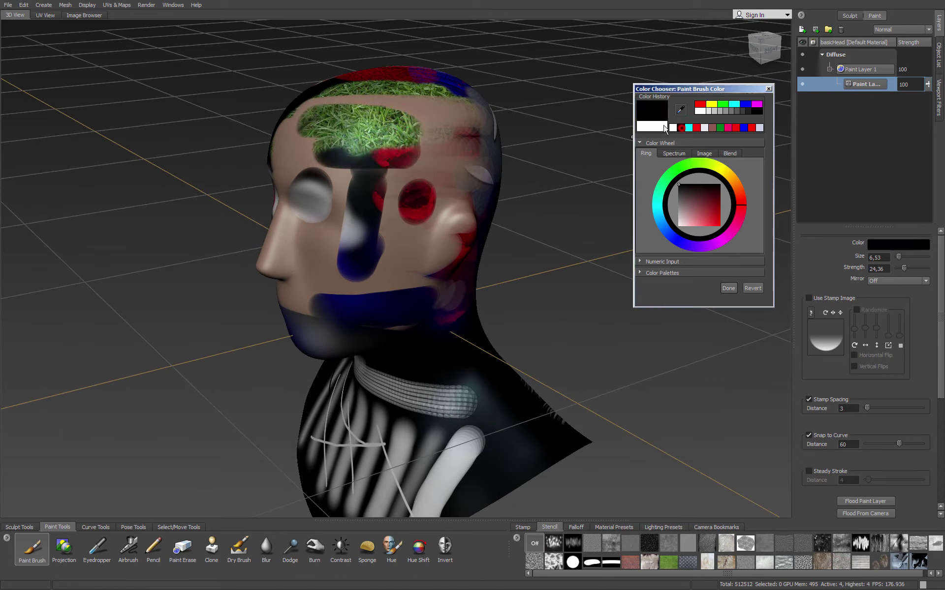
key(ctrl+z)
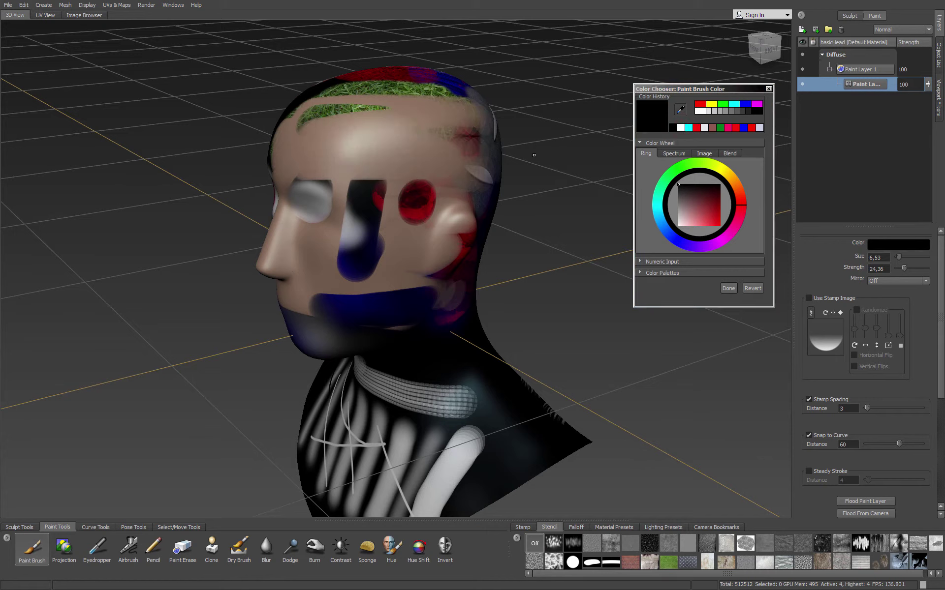
click(732, 289)
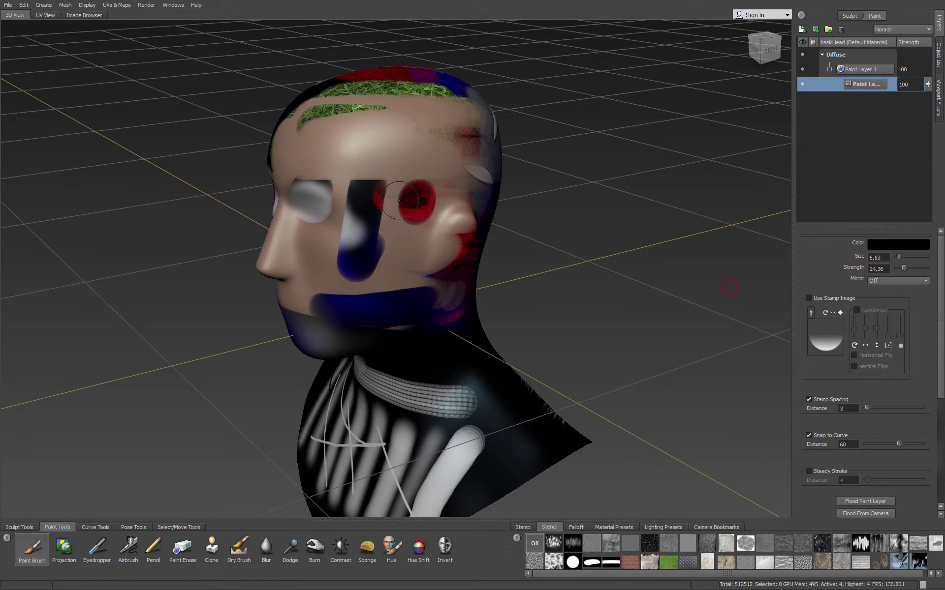
Paint alternating revealing and hiding strokes on the mask across the forehead, face, ear and jaw.
mouse_move(348, 127)
mouse_down()
mouse_move(348, 206)
mouse_move(296, 216)
mouse_move(303, 283)
mouse_move(386, 229)
mouse_move(414, 272)
mouse_up()
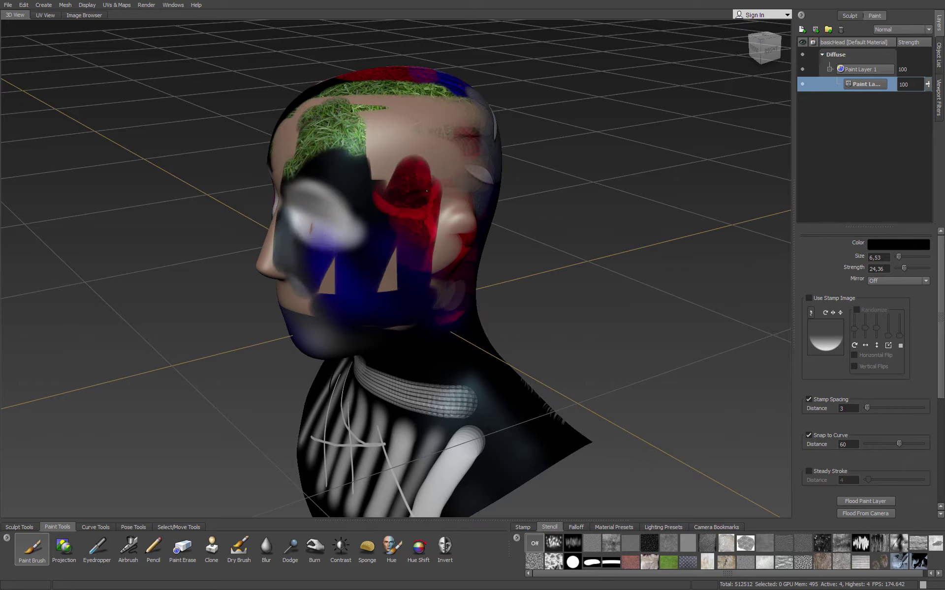
mouse_move(427, 191)
mouse_down()
mouse_move(320, 245)
mouse_move(347, 288)
mouse_up()
drag(375, 144, 355, 293)
drag(437, 129, 435, 352)
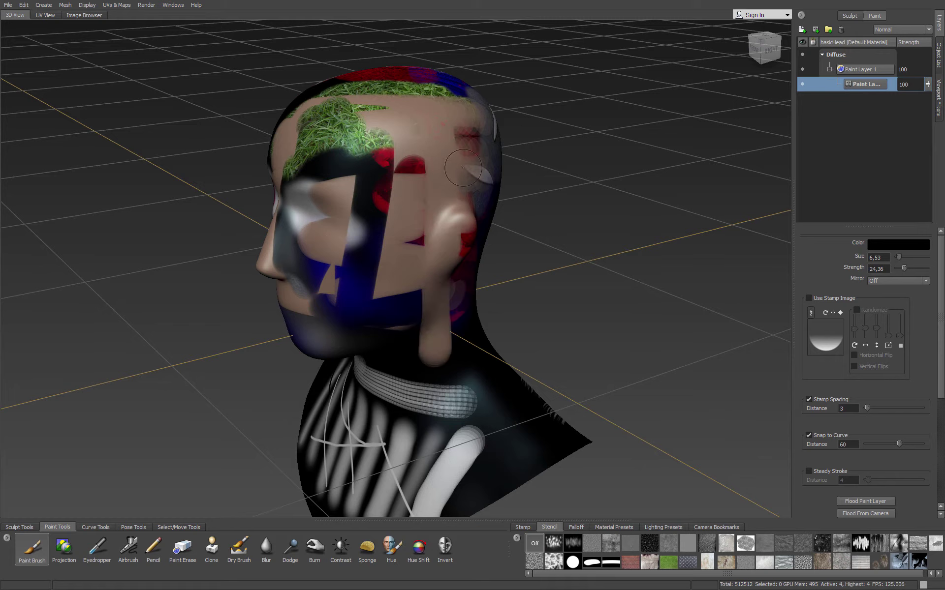
drag(473, 130, 331, 457)
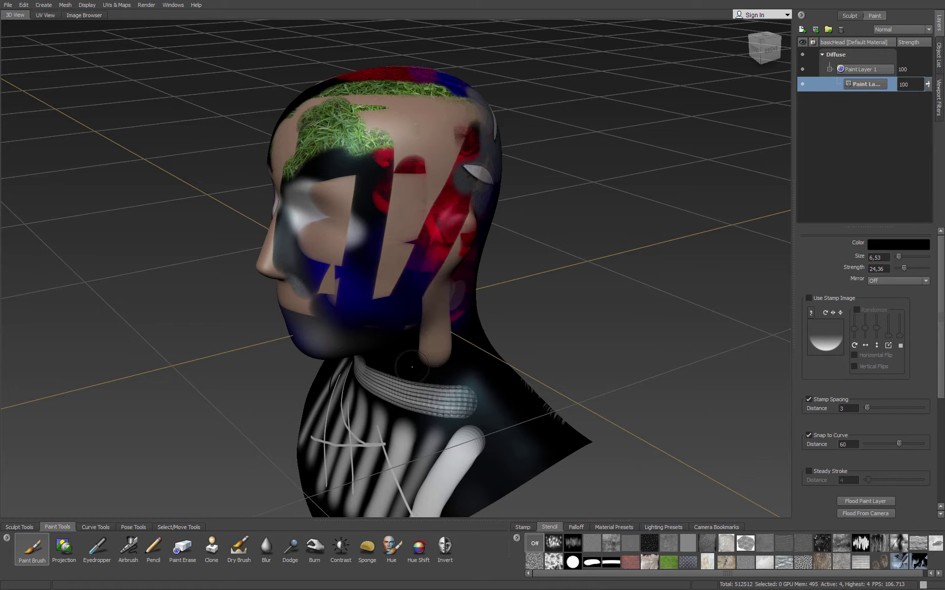
Paint crossing black and white diagonal strokes on Paint Layer 1 over the brick-patterned side of the head.
click(869, 69)
mouse_move(415, 219)
alt+mouse_down()
mouse_move(628, 237)
mouse_move(709, 212)
alt+mouse_up()
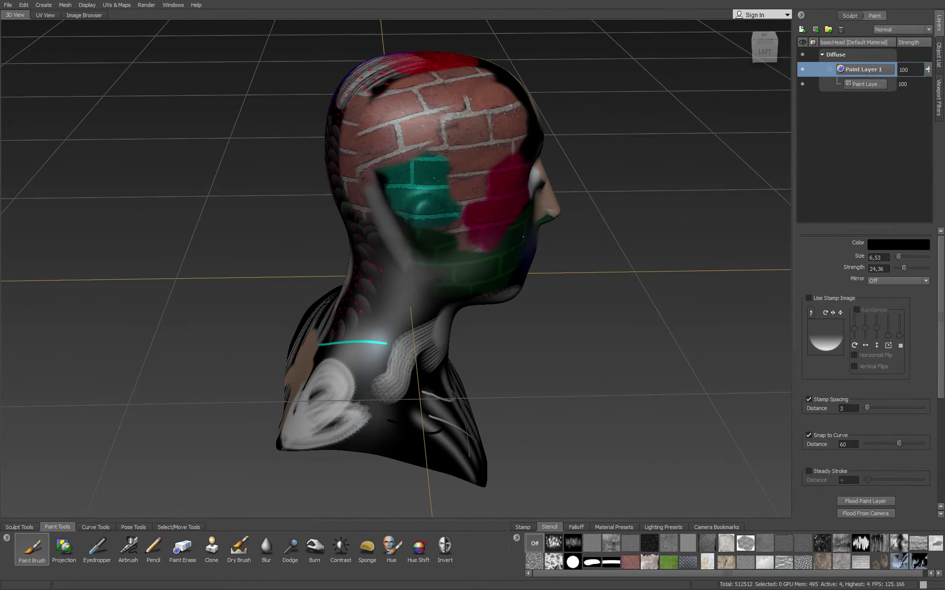
drag(397, 114, 460, 255)
drag(482, 127, 366, 250)
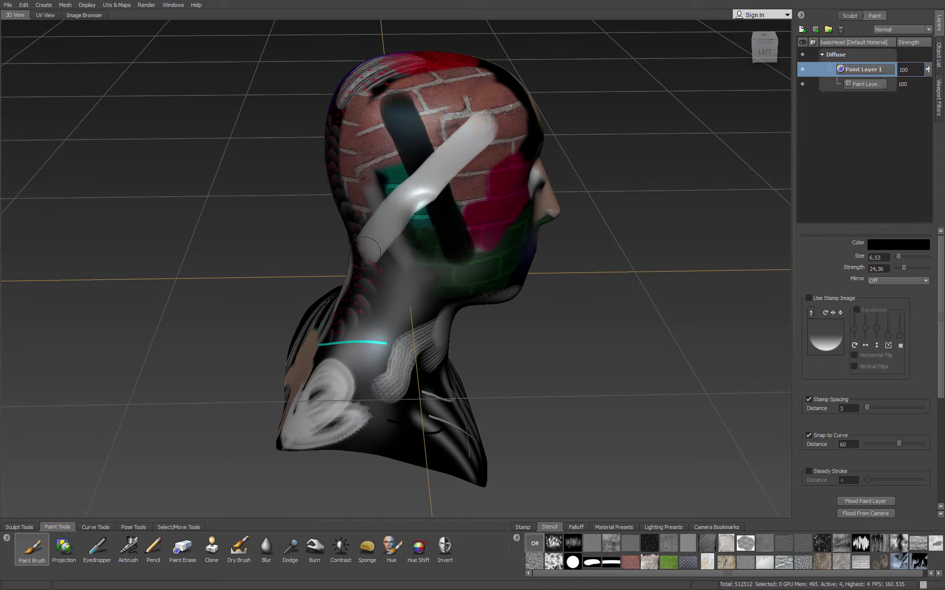
Set the paint color to red and paint a red disc with a cyan centre and cyan outer ring on the side of the head.
click(878, 245)
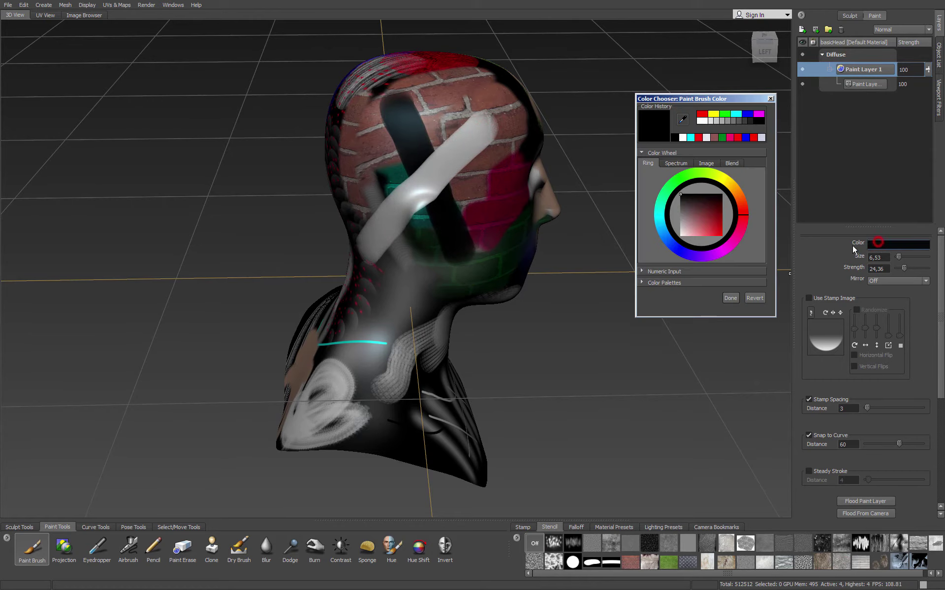
drag(718, 223, 720, 234)
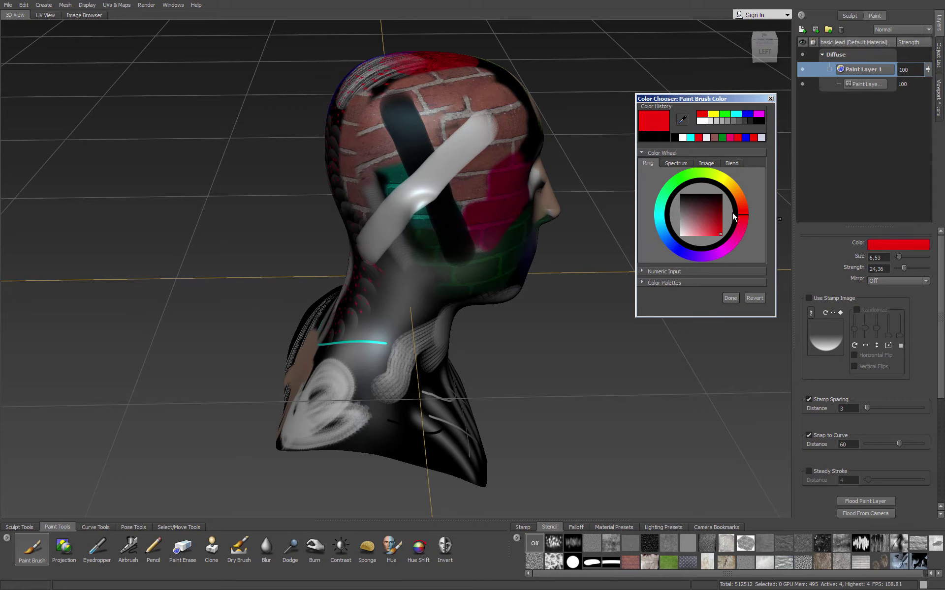
mouse_move(433, 128)
mouse_down()
mouse_move(462, 106)
mouse_move(413, 162)
mouse_move(449, 175)
mouse_move(450, 159)
mouse_move(423, 209)
mouse_up()
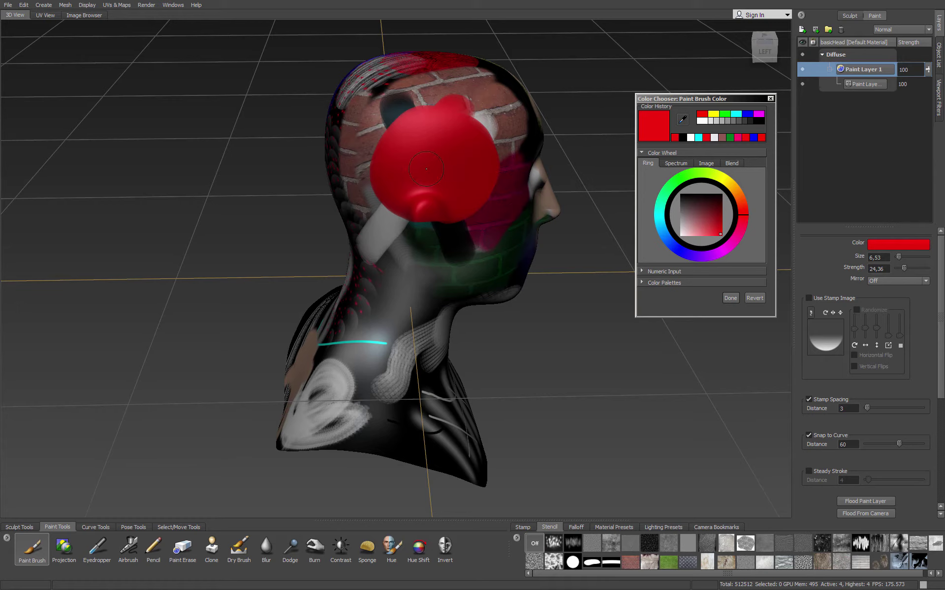
mouse_move(439, 164)
mouse_down()
mouse_move(428, 167)
mouse_move(442, 158)
mouse_move(426, 164)
mouse_up()
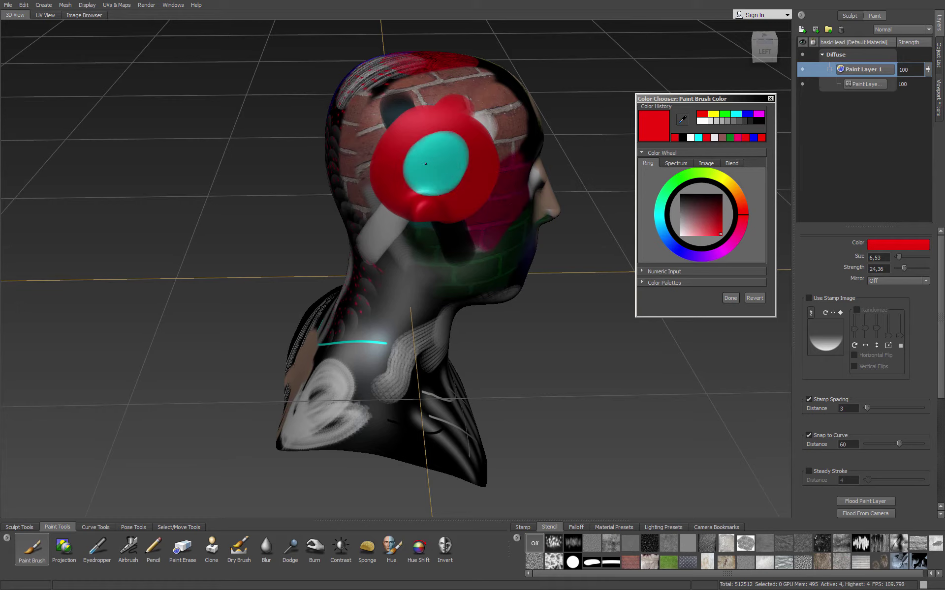
mouse_move(394, 101)
mouse_down()
mouse_move(376, 115)
mouse_move(362, 189)
mouse_move(428, 241)
mouse_move(497, 178)
mouse_move(467, 104)
mouse_move(371, 98)
mouse_move(465, 123)
mouse_move(487, 192)
mouse_move(424, 224)
mouse_move(407, 126)
mouse_move(471, 173)
mouse_move(498, 116)
mouse_move(389, 83)
mouse_up()
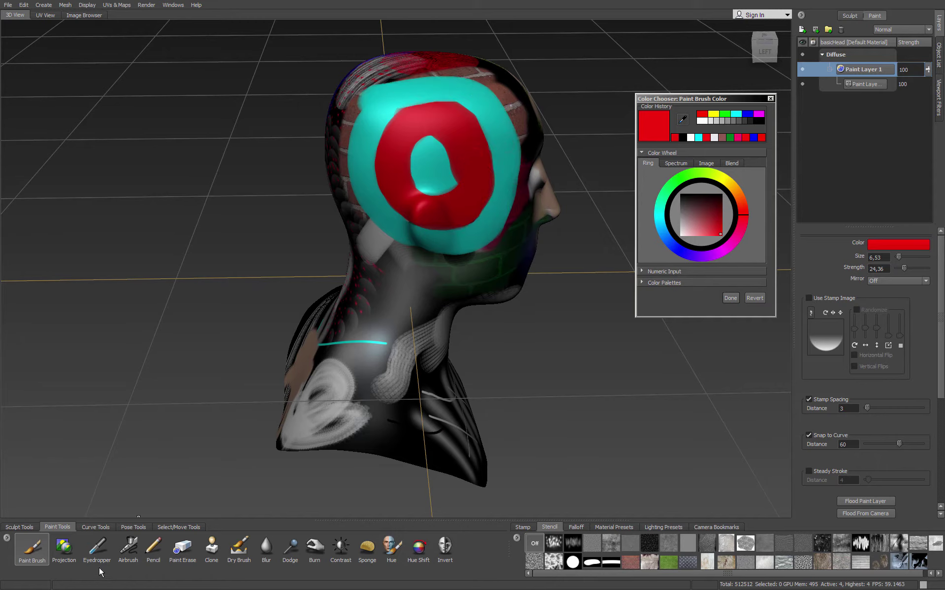
Sample the cyan centre and then the red ring as the paint color with the Eyedropper.
click(97, 546)
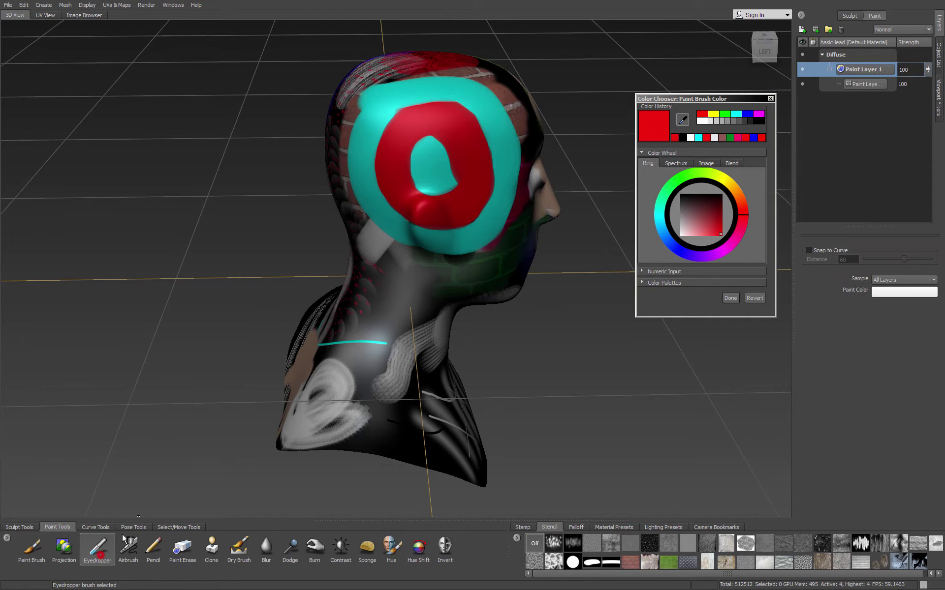
click(430, 163)
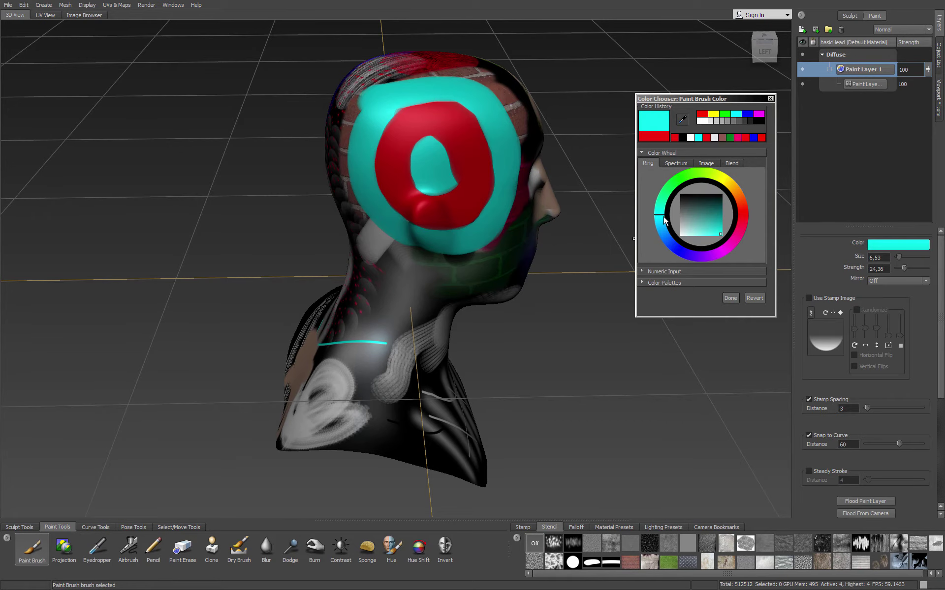
click(97, 547)
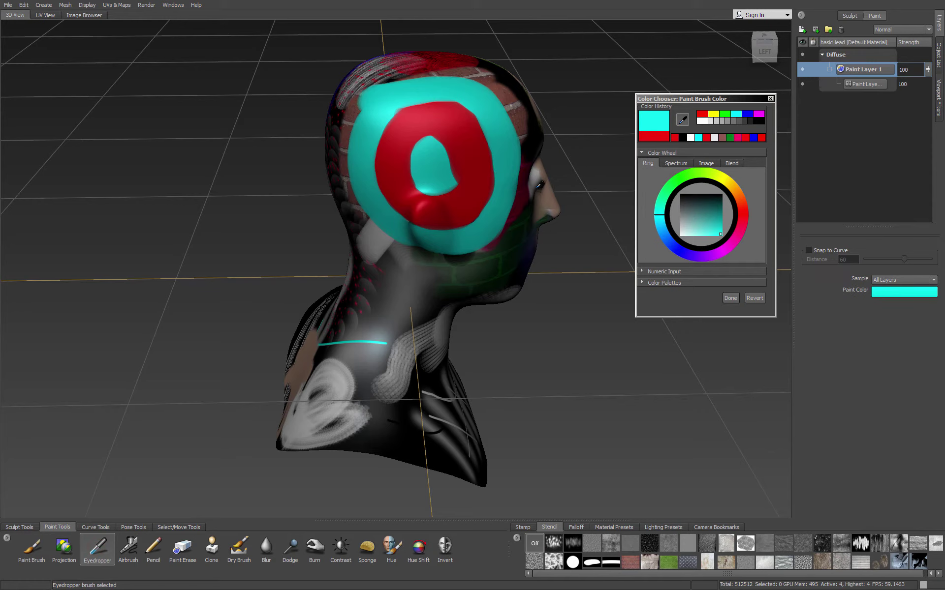
click(474, 153)
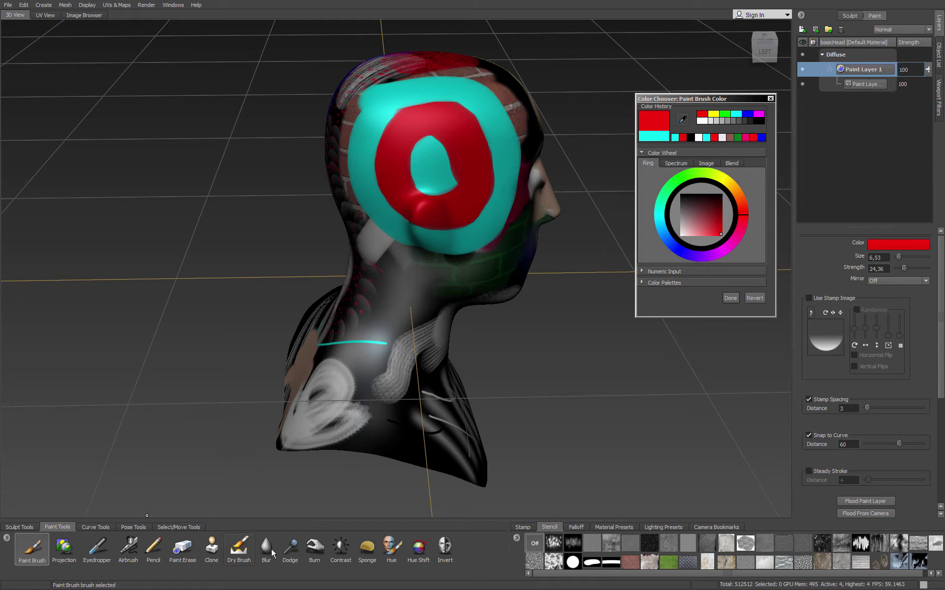
Clone the white swirl from the shoulder onto the brick area at the back of the head.
click(209, 558)
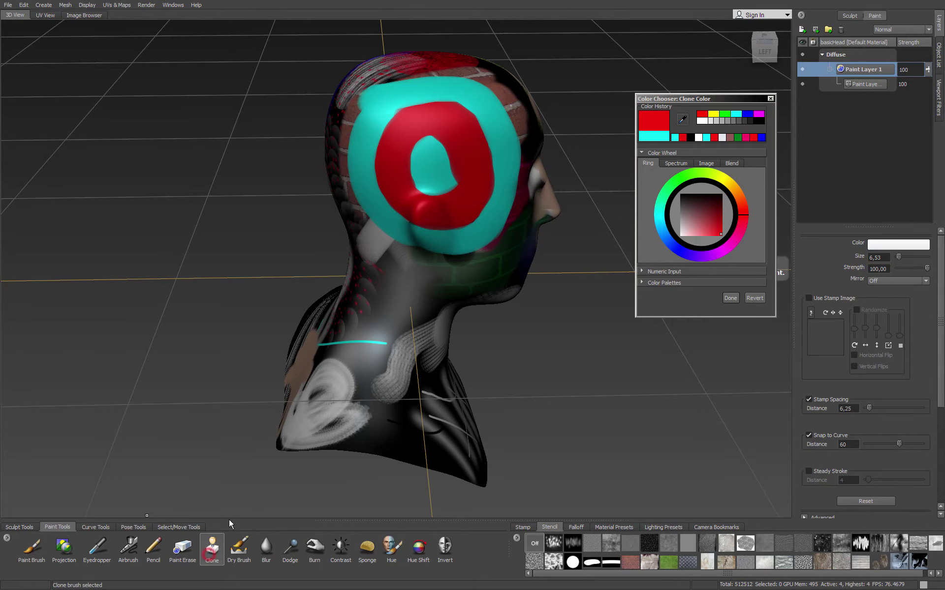
mouse_move(306, 404)
alt+mouse_down()
mouse_move(433, 382)
mouse_move(436, 362)
alt+mouse_up()
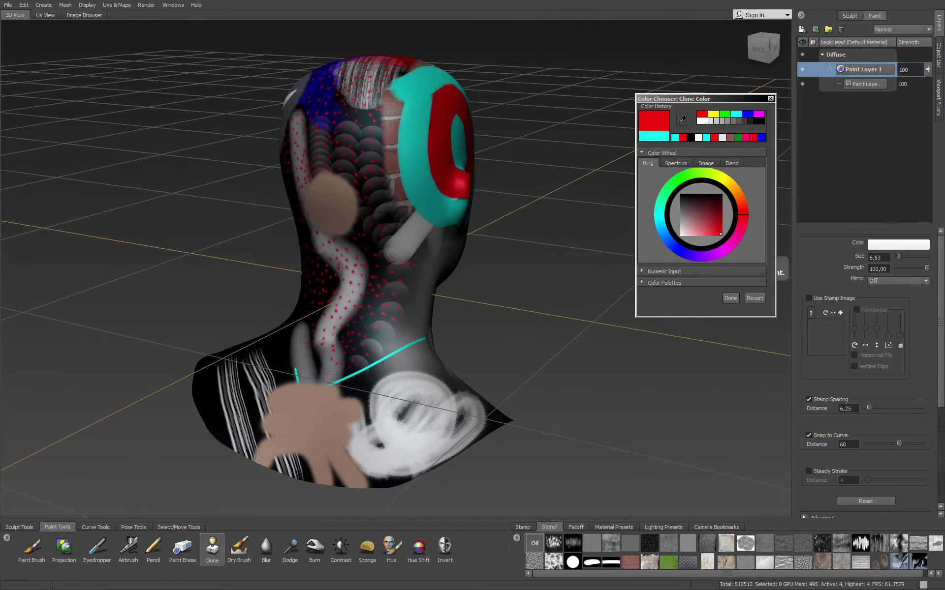
ctrl+click(403, 385)
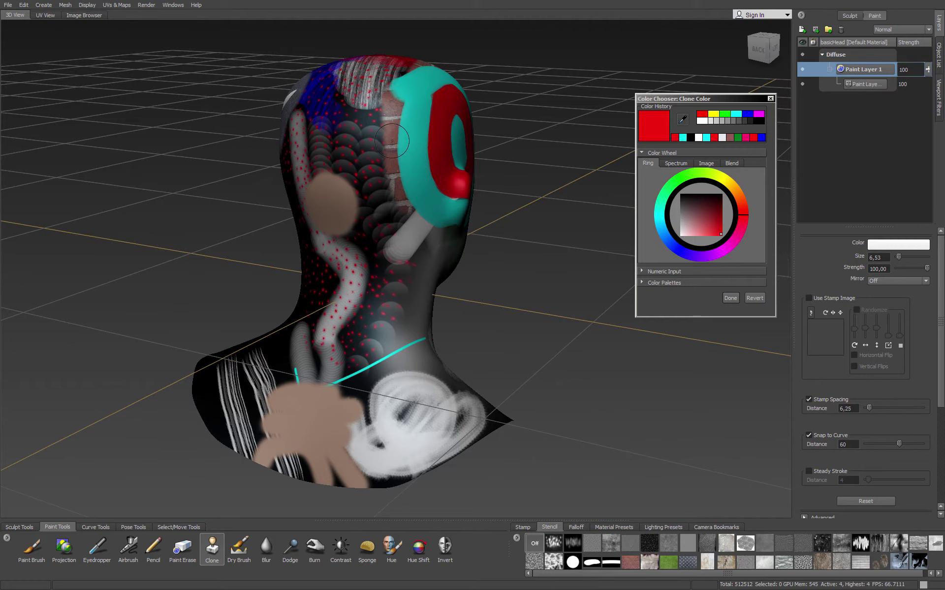
mouse_move(395, 138)
mouse_down()
mouse_move(376, 182)
mouse_move(393, 190)
mouse_move(390, 199)
mouse_up()
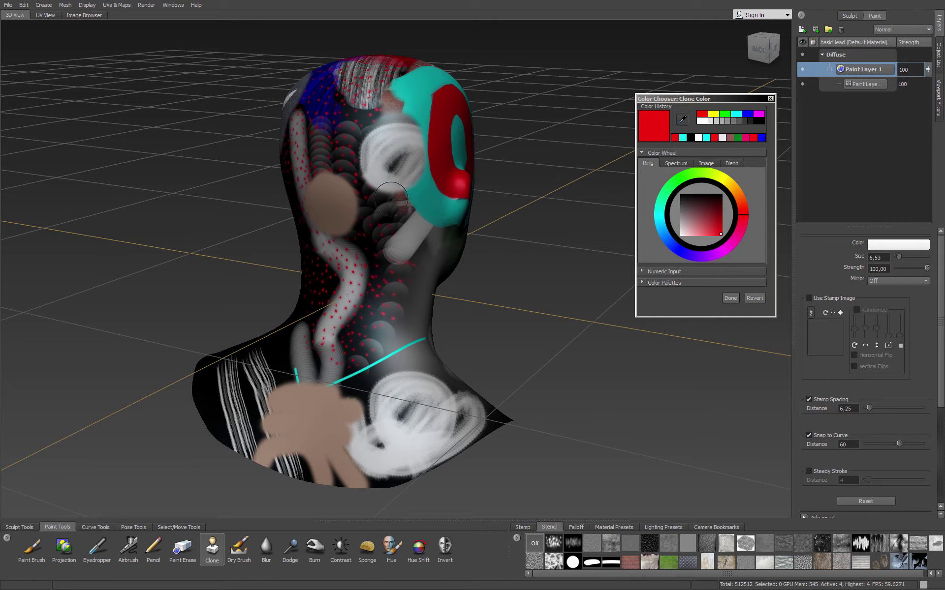
Clone the blue dotted area lower on the head and the neck pattern over the brown patch, and close the color chooser.
ctrl+click(323, 121)
mouse_move(335, 200)
mouse_down()
mouse_move(326, 190)
mouse_move(344, 190)
mouse_up()
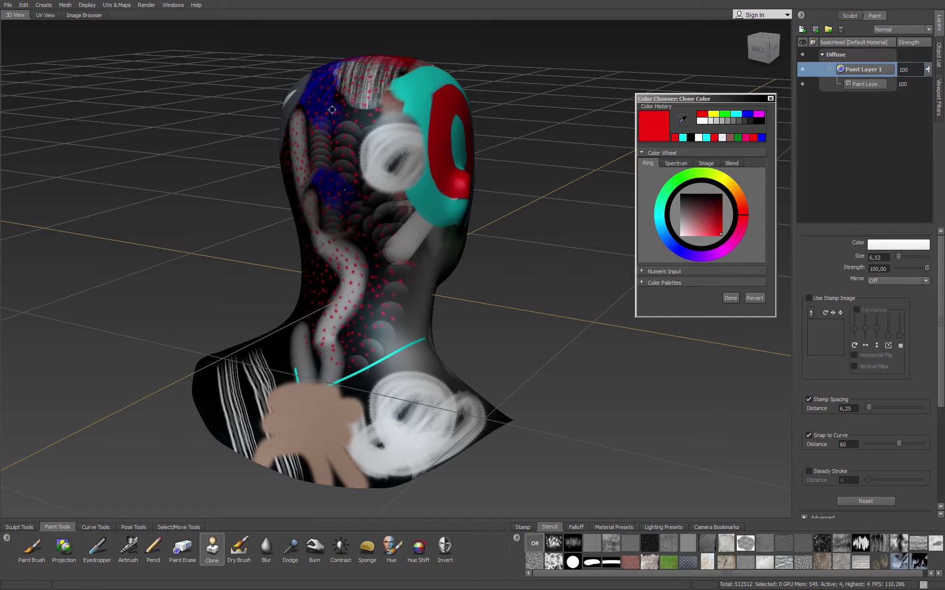
ctrl+click(325, 278)
mouse_move(328, 405)
mouse_down()
mouse_move(328, 438)
mouse_move(354, 477)
mouse_move(374, 438)
mouse_move(335, 399)
mouse_move(280, 409)
mouse_move(310, 465)
mouse_move(325, 456)
mouse_move(314, 398)
mouse_up()
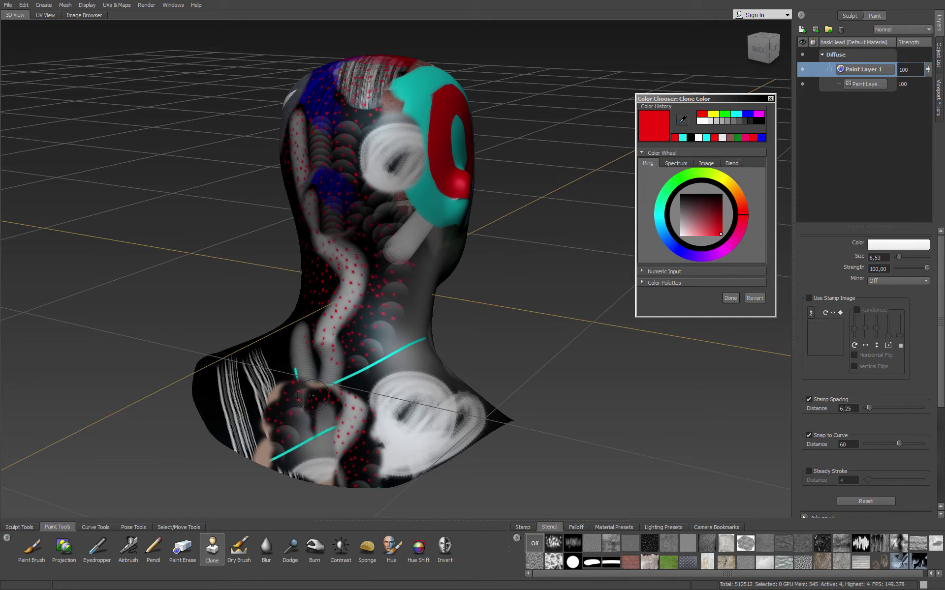
alt+drag(313, 395, 163, 334)
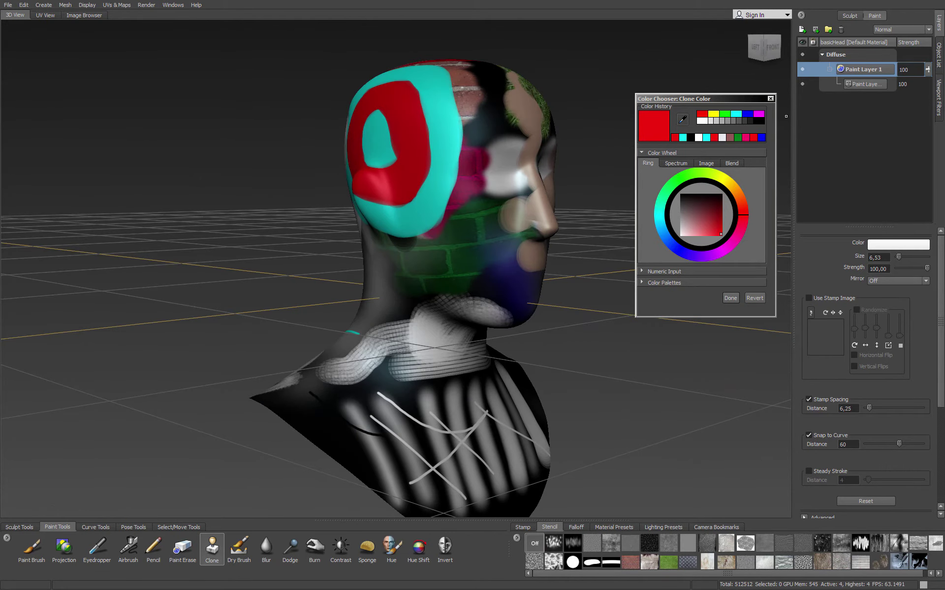
click(729, 298)
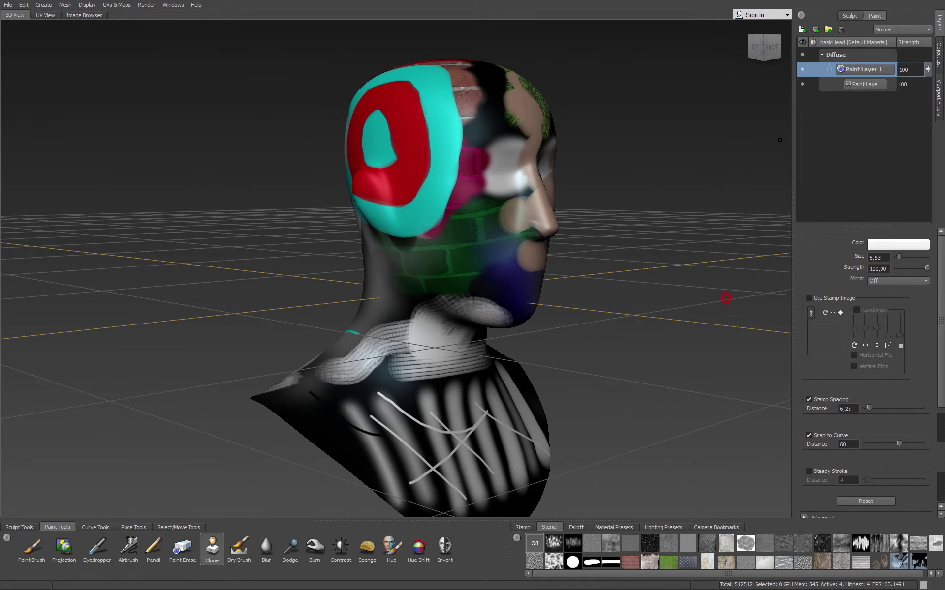
Hide Paint Layer 1 and create Paint Layer 3 at size 4096 as 8-bit RGBA TIFF in the Diffuse channel.
click(803, 69)
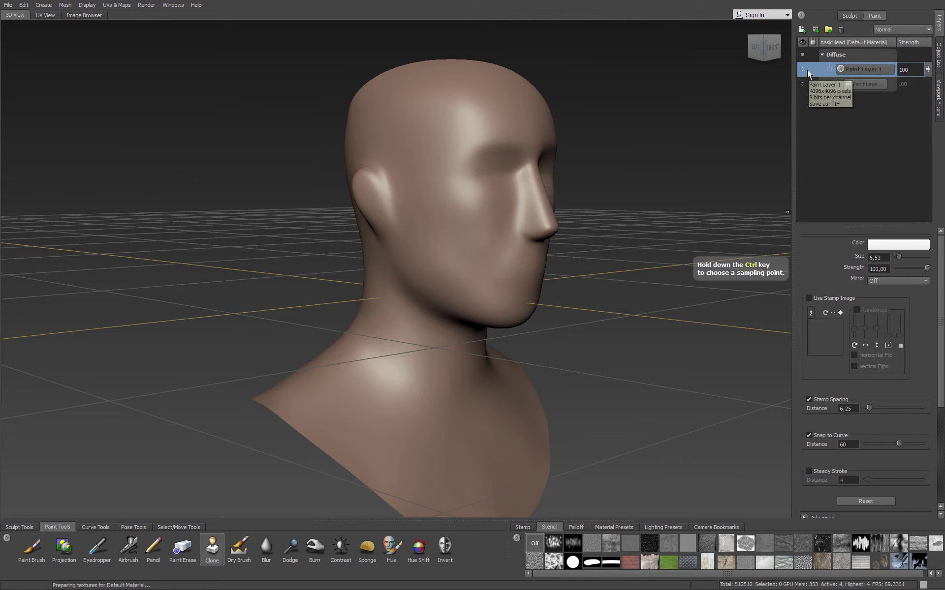
click(802, 29)
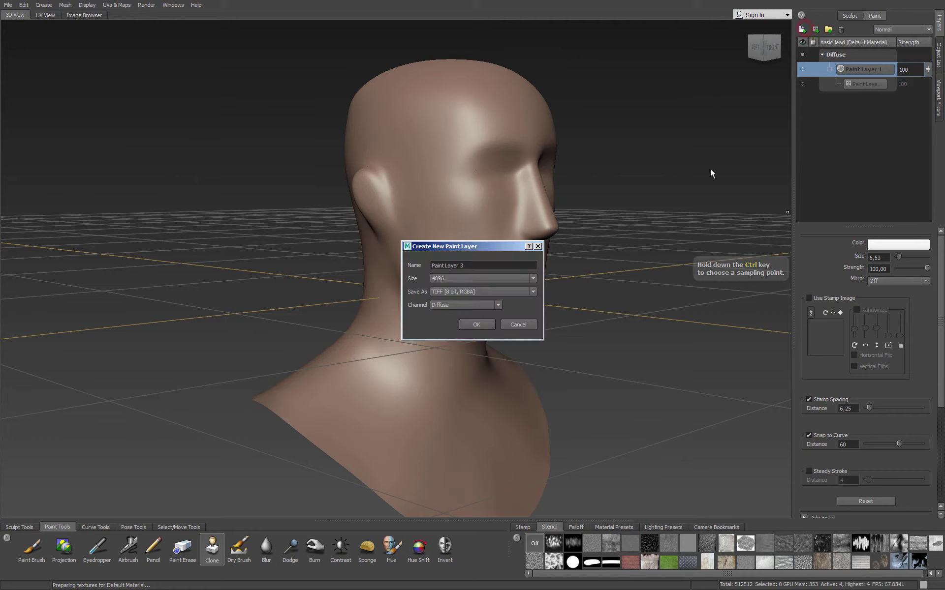
click(476, 324)
click(863, 69)
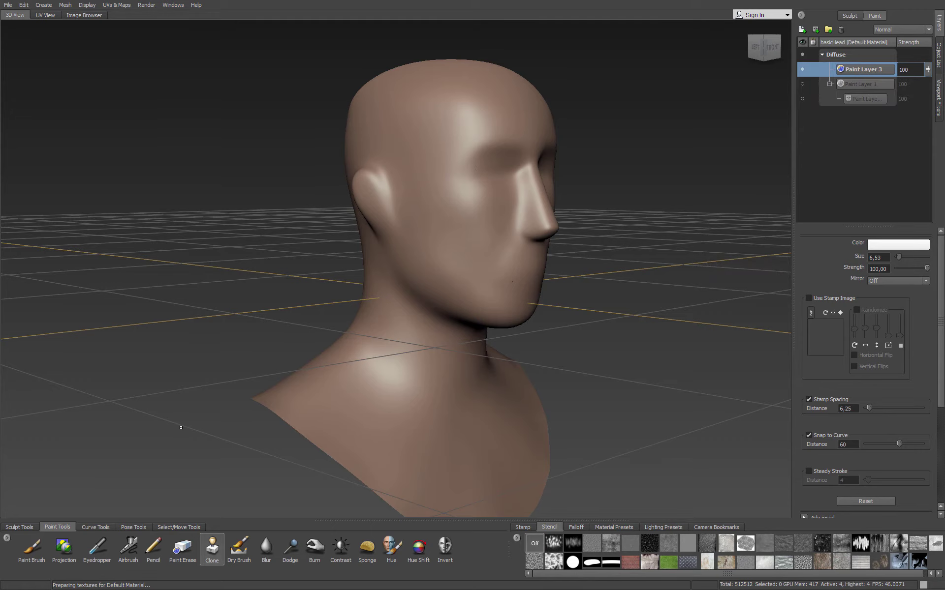
Sculpt a raised diagonal stroke across the shoulder and upper chest with the Sculpt tool.
click(19, 527)
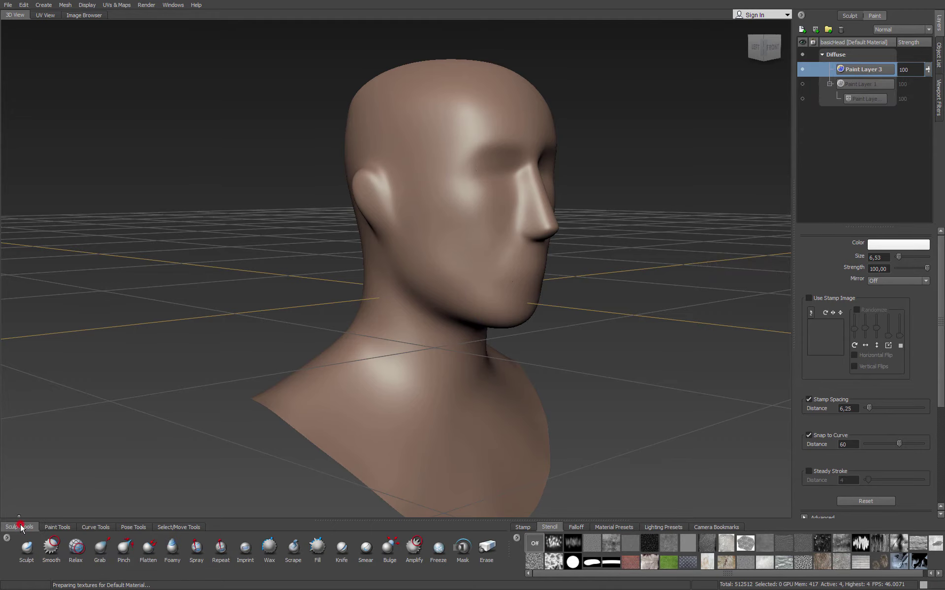
click(27, 551)
mouse_move(441, 393)
alt+mouse_down()
mouse_move(370, 387)
mouse_move(385, 449)
mouse_move(411, 477)
alt+mouse_up()
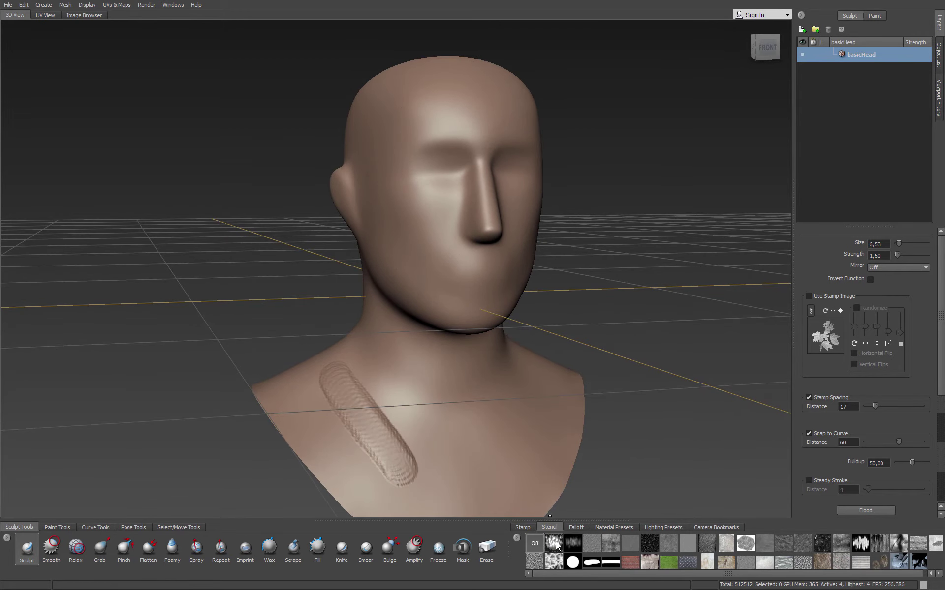
Load the first stencil in the library and sculpt its texture into the chest.
click(552, 545)
mouse_move(489, 453)
alt+mouse_down()
mouse_move(362, 215)
mouse_move(339, 246)
mouse_move(376, 297)
alt+mouse_up()
mouse_move(398, 375)
alt+middle_down()
mouse_move(399, 390)
mouse_move(411, 318)
mouse_move(400, 239)
alt+middle_up()
mouse_move(401, 239)
mouse_down()
mouse_move(317, 232)
mouse_move(476, 295)
mouse_up()
mouse_move(424, 261)
mouse_down()
mouse_move(384, 223)
mouse_move(283, 283)
mouse_move(297, 297)
mouse_move(359, 270)
mouse_move(399, 268)
mouse_up()
Load the rgb_bricks.jpg stencil and sculpt the brick pattern into the back of the neck and upper back.
click(626, 561)
mouse_move(317, 266)
alt+mouse_down()
mouse_move(400, 263)
mouse_move(320, 286)
mouse_move(358, 357)
mouse_move(373, 289)
alt+mouse_up()
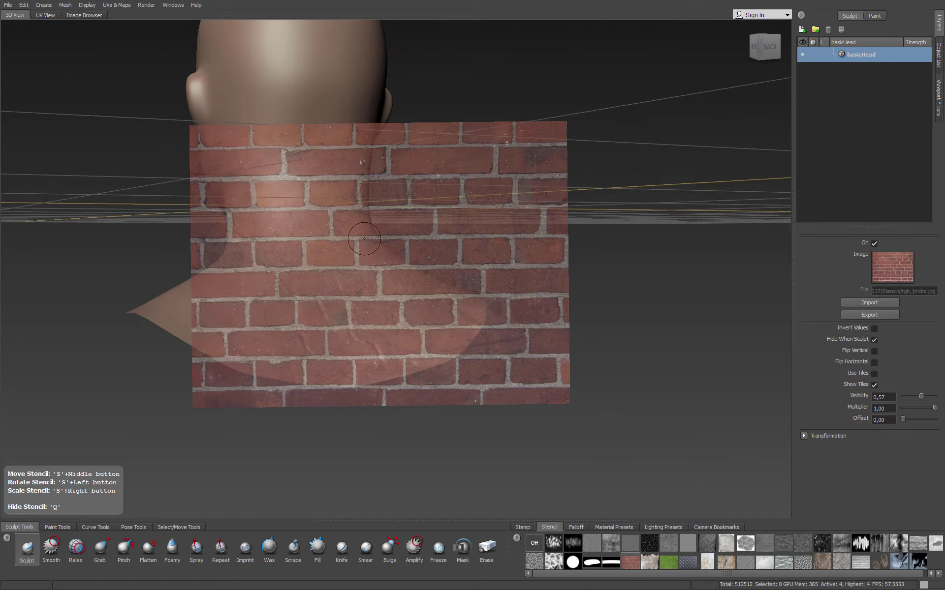
drag(365, 239, 349, 238)
mouse_move(309, 206)
mouse_down()
mouse_move(290, 178)
mouse_move(278, 203)
mouse_up()
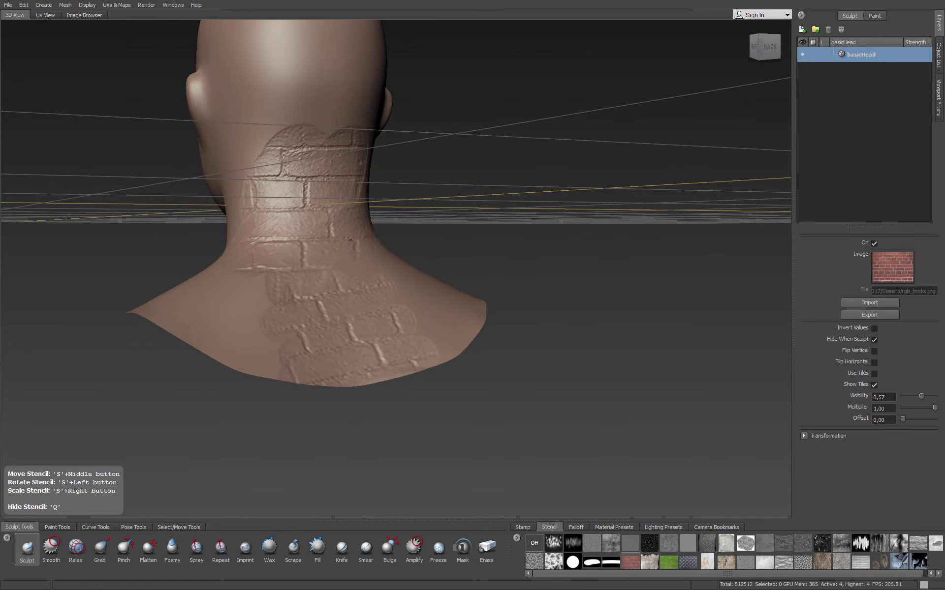
Load the metal tread plate stencil and sculpt its raised pattern into the back of the head.
mouse_move(394, 266)
alt+mouse_down()
mouse_move(404, 308)
mouse_move(389, 276)
mouse_move(383, 354)
alt+mouse_up()
click(688, 562)
mouse_move(394, 305)
alt+mouse_down()
mouse_move(433, 343)
mouse_move(382, 201)
alt+mouse_up()
alt+right_drag(375, 204, 419, 187)
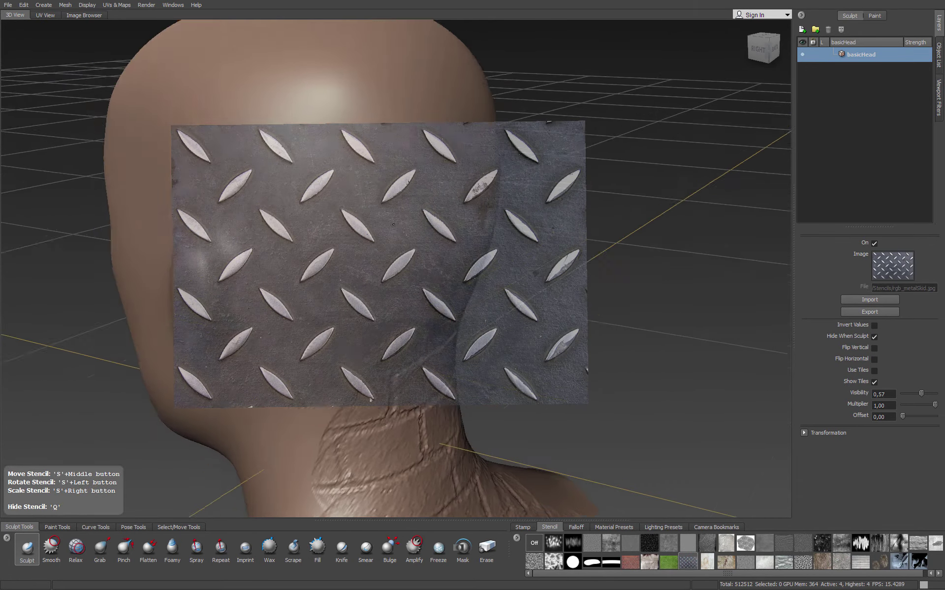
alt+middle_drag(369, 181, 429, 193)
mouse_move(430, 193)
mouse_down()
mouse_move(438, 265)
mouse_move(386, 328)
mouse_move(507, 192)
mouse_move(485, 340)
mouse_move(396, 250)
mouse_up()
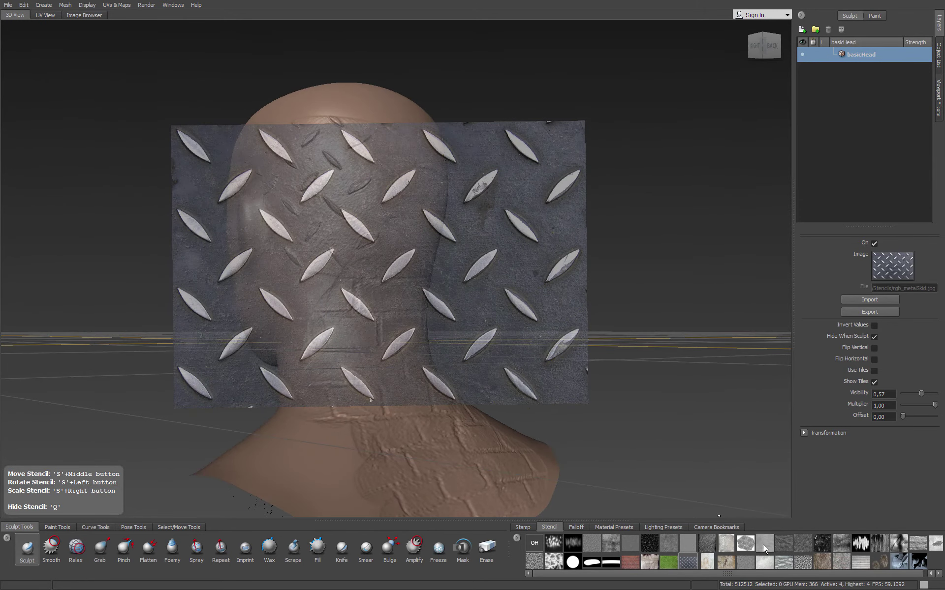
Load the rgb_stoneWall.jpg stencil, sculpt the stone pattern into the side of the head and face, and turn the stencil off.
click(803, 561)
alt+drag(334, 207, 404, 268)
mouse_move(399, 268)
mouse_down()
mouse_move(491, 239)
mouse_move(512, 317)
mouse_move(515, 216)
mouse_move(373, 316)
mouse_move(476, 373)
mouse_move(403, 324)
mouse_move(375, 359)
mouse_up()
alt+drag(375, 359, 340, 246)
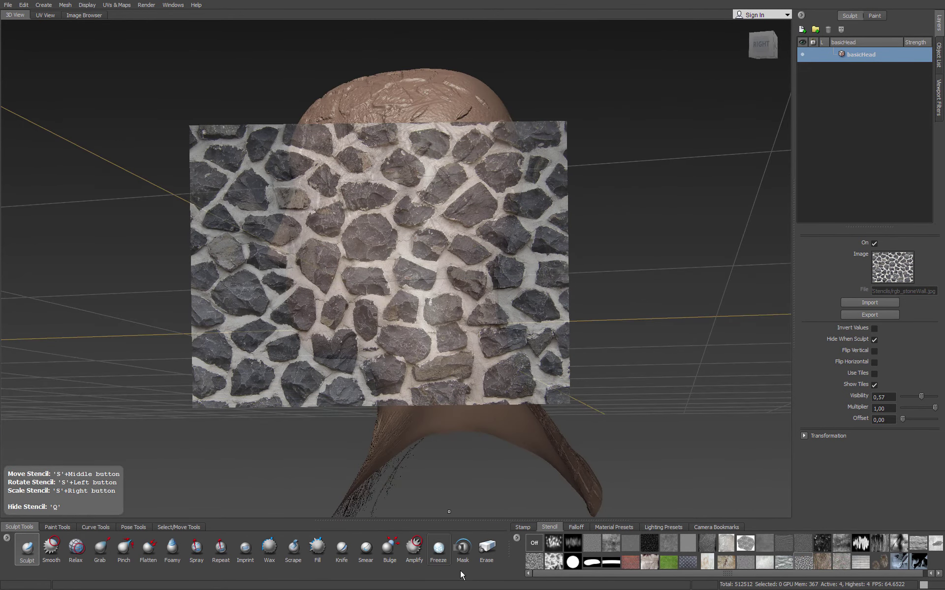
click(533, 543)
mouse_move(462, 355)
alt+mouse_down()
mouse_move(315, 374)
mouse_move(615, 379)
mouse_move(443, 373)
mouse_move(354, 389)
mouse_move(320, 423)
alt+mouse_up()
Choose the Dry Brush paint tool and set its color to white and its strength to 30,04.
click(57, 527)
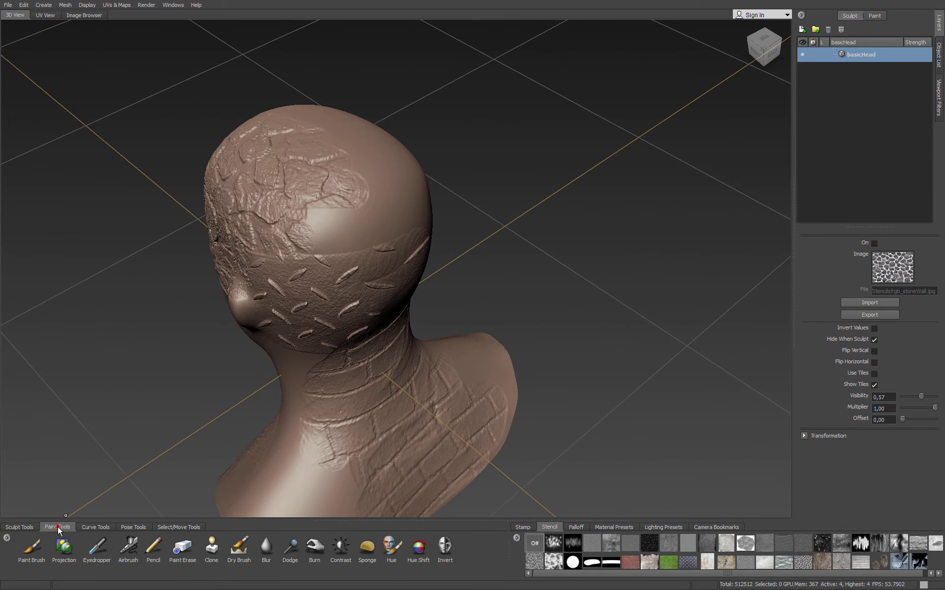
click(240, 548)
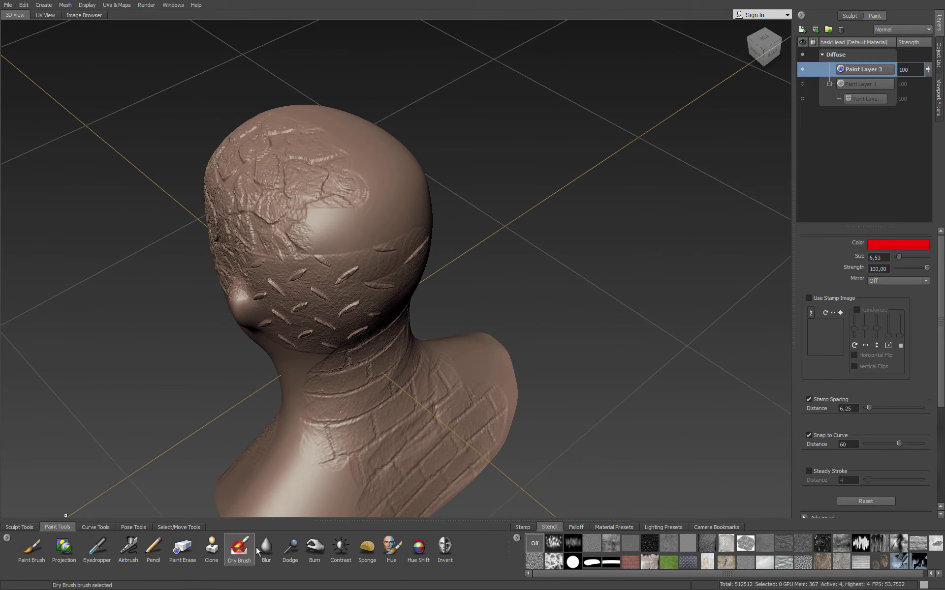
click(891, 246)
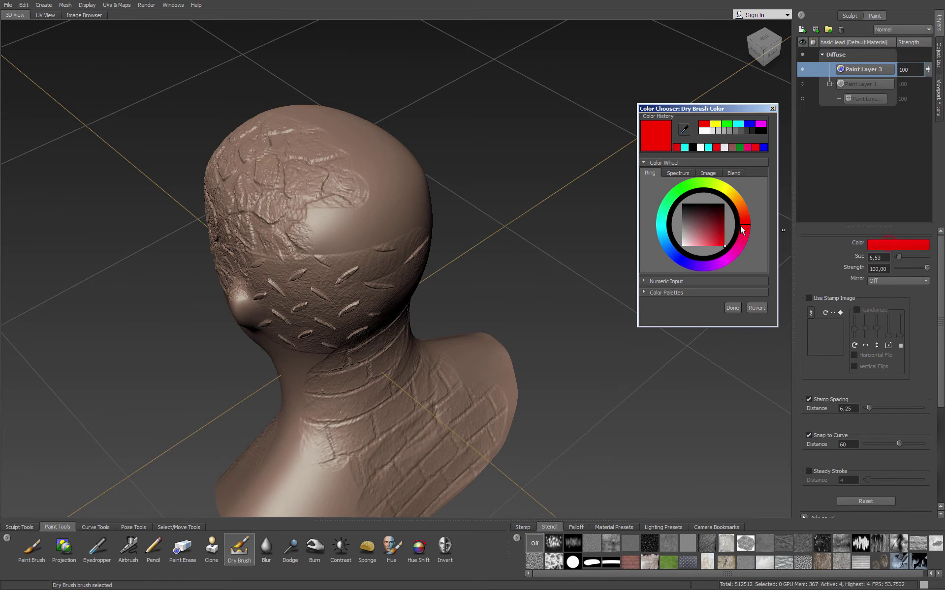
click(703, 147)
click(732, 308)
Dry-brush white over the raised stone and tread plate details on the side of the head.
alt+drag(278, 214, 338, 190)
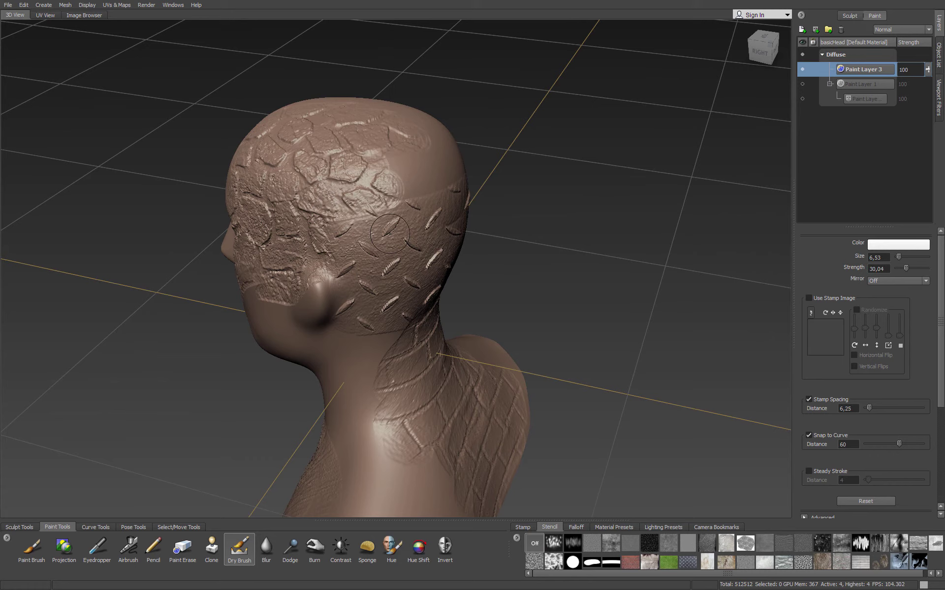
mouse_move(389, 234)
mouse_down()
mouse_move(433, 234)
mouse_move(418, 234)
mouse_up()
mouse_move(352, 211)
mouse_down()
mouse_move(344, 188)
mouse_move(359, 224)
mouse_move(291, 214)
mouse_up()
mouse_move(344, 191)
mouse_down()
mouse_move(274, 189)
mouse_move(256, 226)
mouse_up()
Enlarge the dry brush to 15,68 and brush more white over the stones on the temple and cheek.
alt+drag(259, 229, 334, 231)
alt+middle_drag(335, 231, 345, 305)
alt+right_drag(345, 305, 379, 296)
mouse_move(384, 266)
mouse_down()
mouse_move(444, 240)
mouse_move(344, 241)
mouse_move(319, 212)
mouse_move(378, 325)
mouse_move(438, 369)
mouse_up()
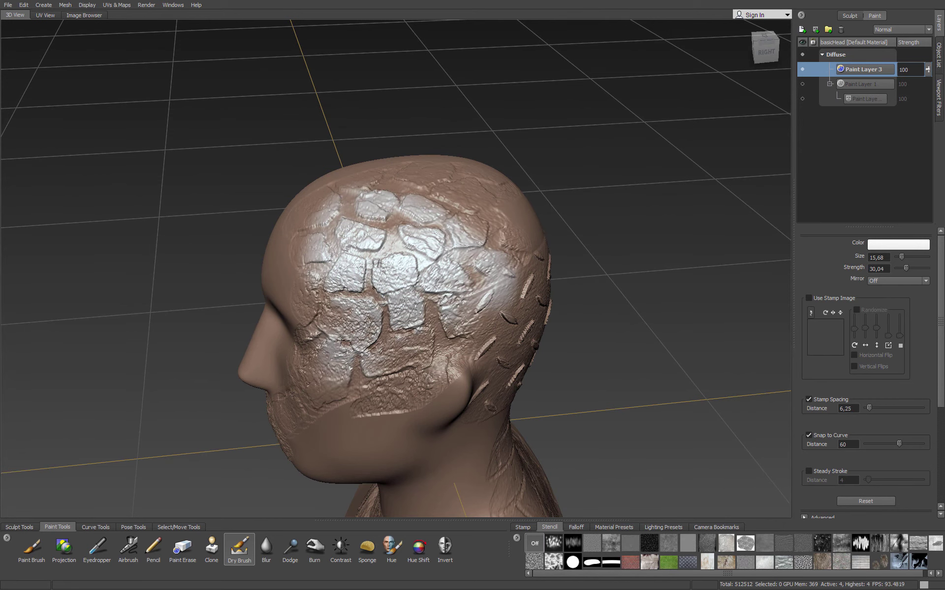
drag(373, 288, 345, 308)
Dry-brush white over the tread plate relief on the back of the head and the bricks on the neck.
alt+drag(344, 308, 410, 271)
mouse_move(411, 270)
mouse_down()
mouse_move(374, 268)
mouse_move(345, 216)
mouse_move(348, 278)
mouse_move(290, 295)
mouse_move(226, 258)
mouse_up()
mouse_move(312, 308)
mouse_down()
mouse_move(377, 430)
mouse_move(310, 396)
mouse_move(275, 320)
mouse_move(292, 362)
mouse_up()
mouse_move(308, 360)
mouse_down()
mouse_move(254, 369)
mouse_move(315, 315)
mouse_move(303, 212)
mouse_move(276, 153)
mouse_move(235, 205)
mouse_move(344, 352)
mouse_move(340, 386)
mouse_up()
alt+drag(315, 211, 376, 250)
mouse_move(376, 250)
mouse_down()
mouse_move(327, 314)
mouse_move(371, 217)
mouse_up()
alt+middle_drag(371, 217, 361, 314)
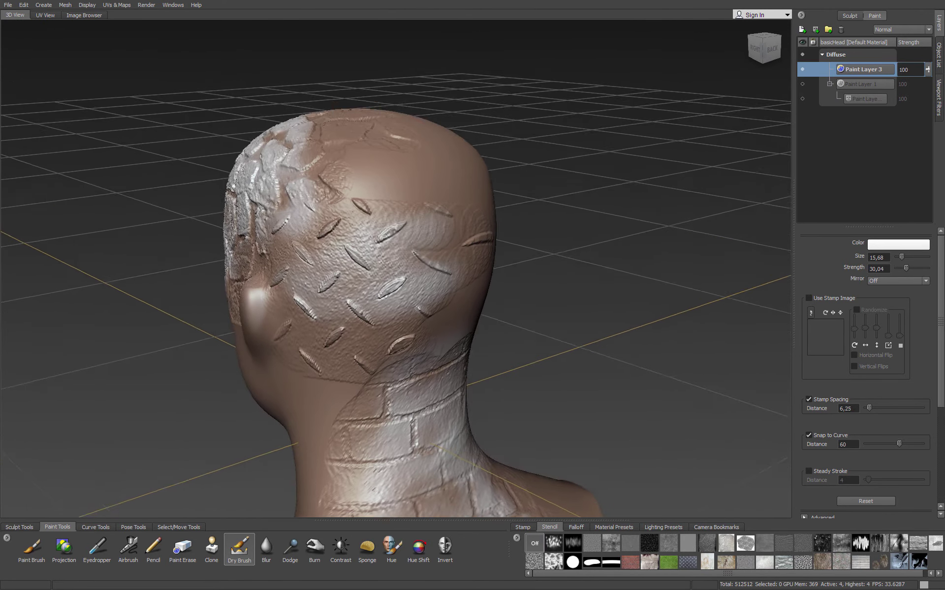
Set the Dry Brush color to red and brush it over the stone relief on the side of the head.
mouse_move(362, 313)
alt+mouse_down()
mouse_move(467, 232)
mouse_move(490, 266)
alt+mouse_up()
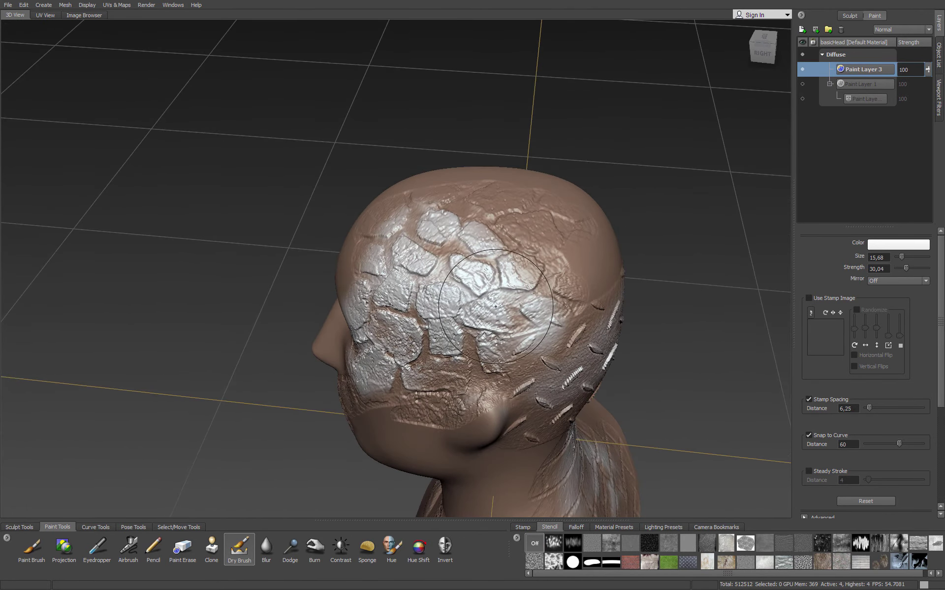
click(888, 246)
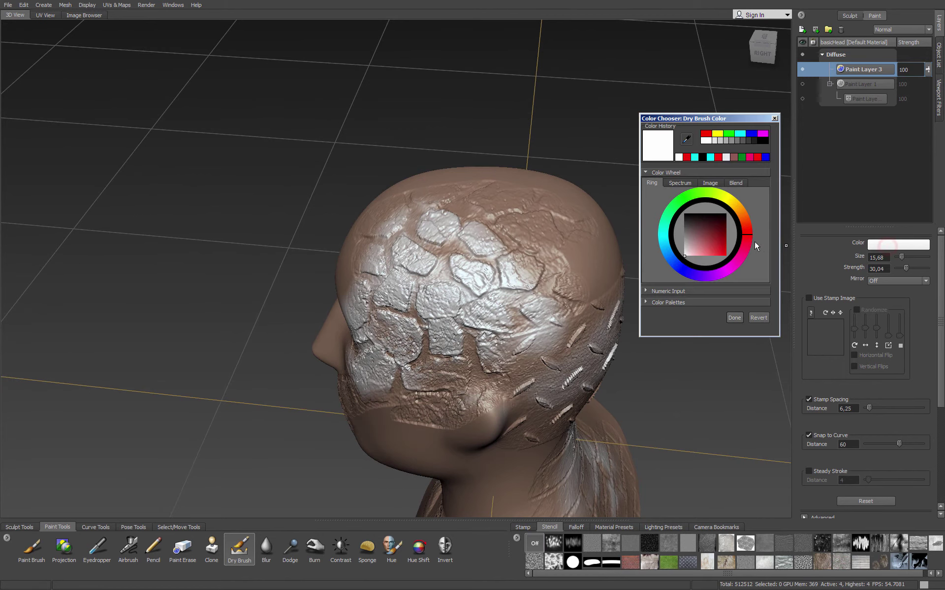
click(721, 249)
click(734, 317)
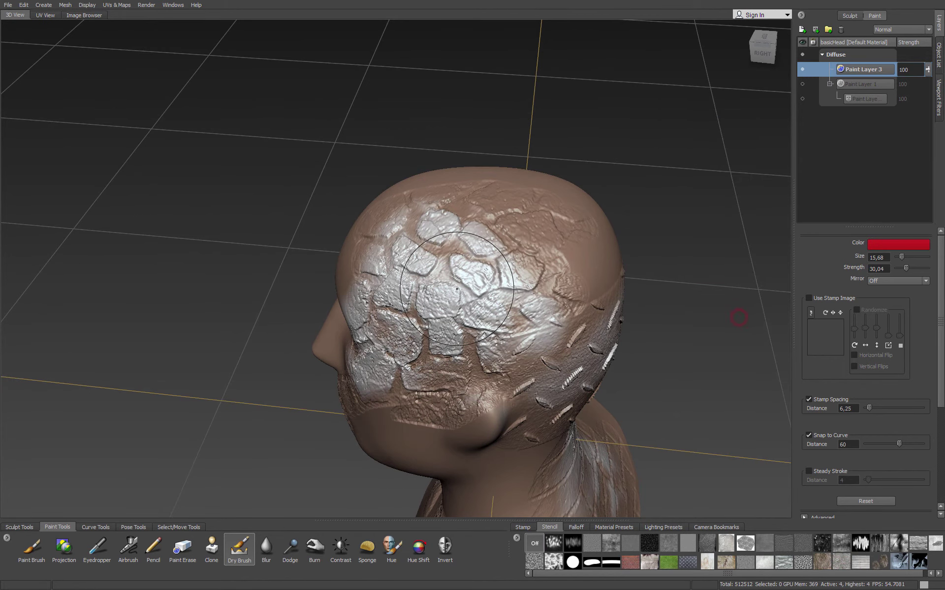
mouse_move(475, 216)
mouse_down()
mouse_move(481, 245)
mouse_move(453, 256)
mouse_move(461, 276)
mouse_move(536, 315)
mouse_move(394, 296)
mouse_move(448, 342)
mouse_move(512, 237)
mouse_move(498, 271)
mouse_move(440, 246)
mouse_move(412, 213)
mouse_move(395, 278)
mouse_move(326, 316)
mouse_move(394, 320)
mouse_move(335, 305)
mouse_move(423, 275)
mouse_move(383, 418)
mouse_move(425, 468)
mouse_up()
Dry-brush red over the neck and shoulder bricks and the tread plate relief on the back of the head.
alt+middle_drag(417, 359, 351, 162)
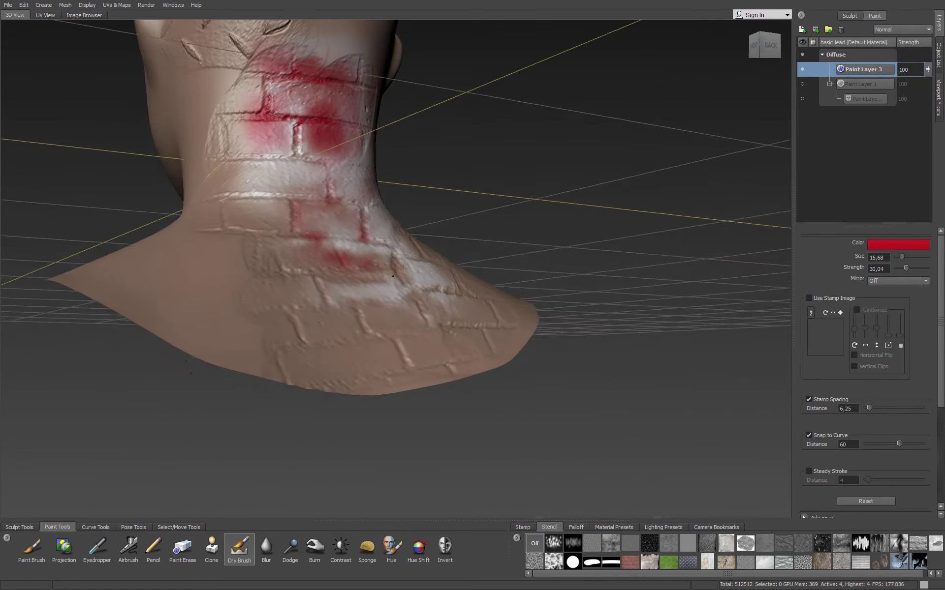
alt+drag(350, 162, 365, 307)
mouse_move(266, 432)
mouse_down()
mouse_move(320, 452)
mouse_move(231, 442)
mouse_move(344, 410)
mouse_move(339, 364)
mouse_move(275, 291)
mouse_move(148, 344)
mouse_move(194, 449)
mouse_move(212, 374)
mouse_move(147, 399)
mouse_move(193, 415)
mouse_move(160, 418)
mouse_move(222, 419)
mouse_up()
mouse_move(248, 370)
alt+mouse_down()
mouse_move(239, 315)
mouse_move(248, 368)
mouse_move(286, 275)
mouse_move(295, 212)
mouse_move(217, 291)
mouse_move(285, 268)
mouse_move(335, 177)
mouse_move(169, 260)
mouse_move(148, 261)
alt+mouse_up()
alt+drag(273, 294, 338, 273)
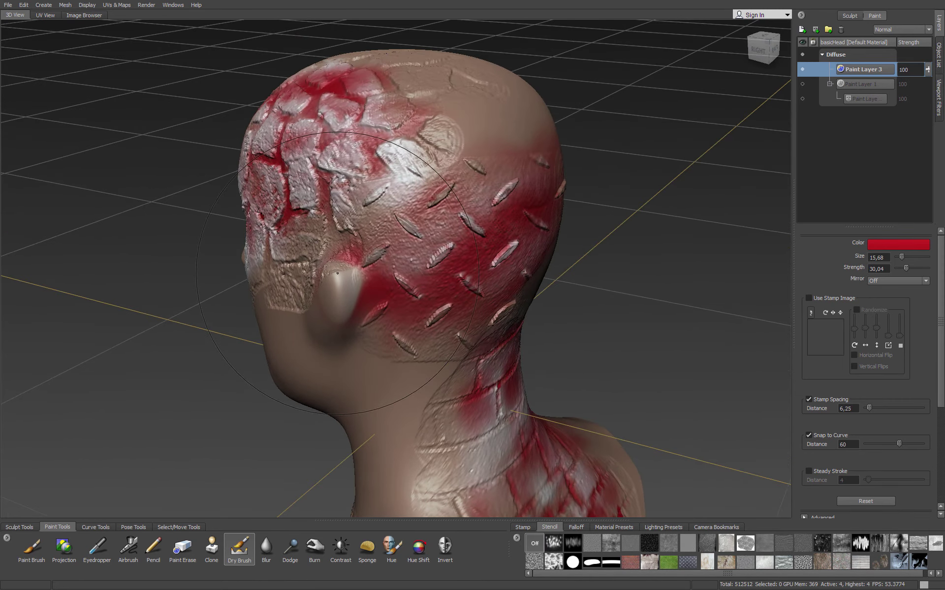
Blur the red and white paint over the bricks on the back of the neck with the Blur tool.
click(265, 549)
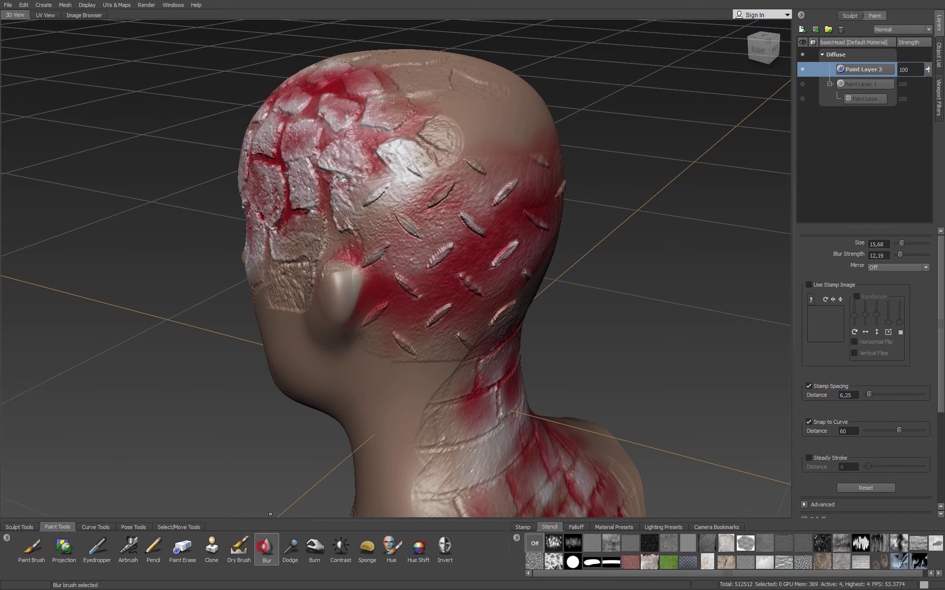
mouse_move(314, 188)
alt+mouse_down()
mouse_move(334, 250)
mouse_move(251, 196)
alt+mouse_up()
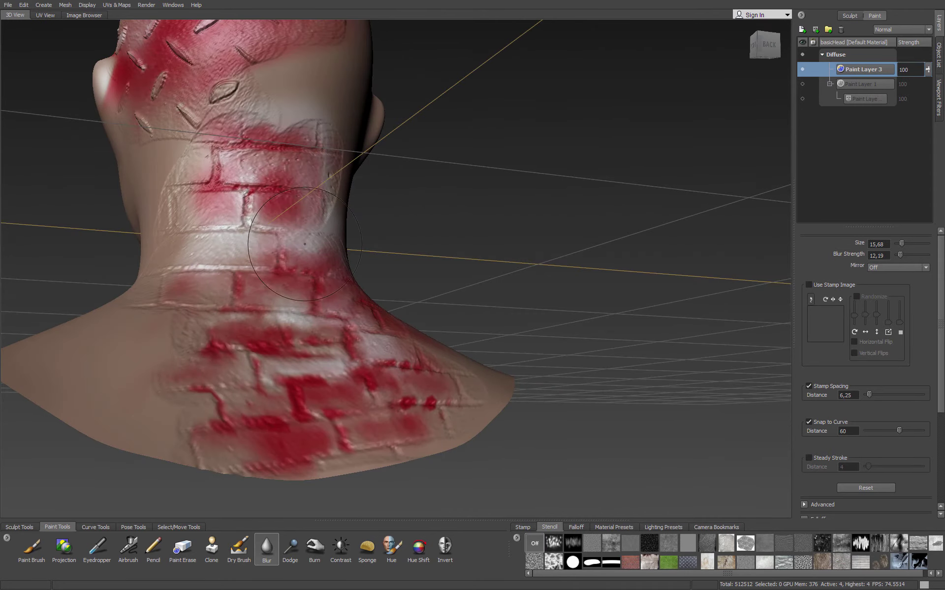
mouse_move(217, 258)
mouse_down()
mouse_move(192, 344)
mouse_move(127, 462)
mouse_up()
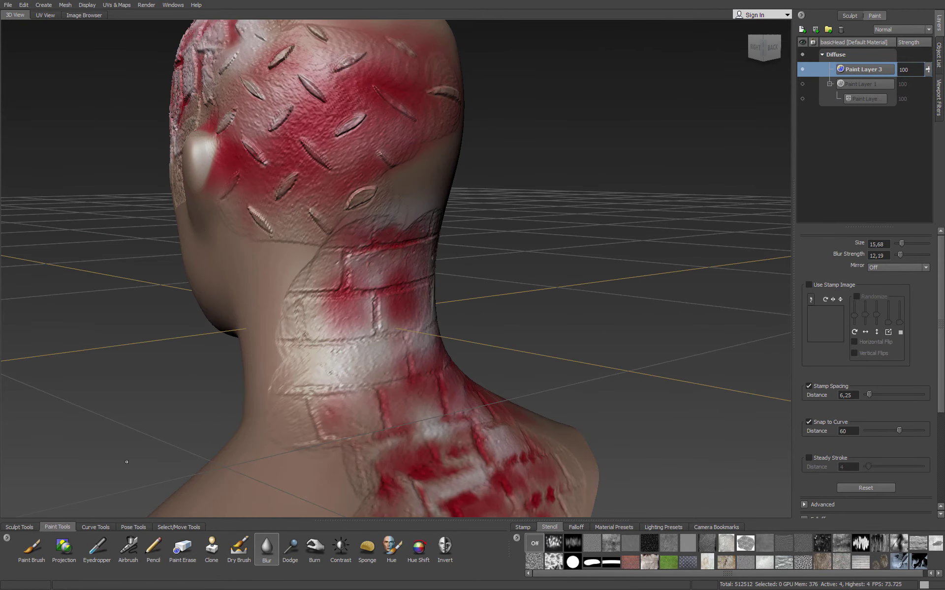
Draw crossing cyan Pencil lines on the side of the neck and soften part of them with the Blur tool.
click(150, 553)
mouse_move(251, 283)
alt+mouse_down()
mouse_move(455, 315)
mouse_move(534, 251)
alt+mouse_up()
alt+middle_drag(534, 251, 409, 246)
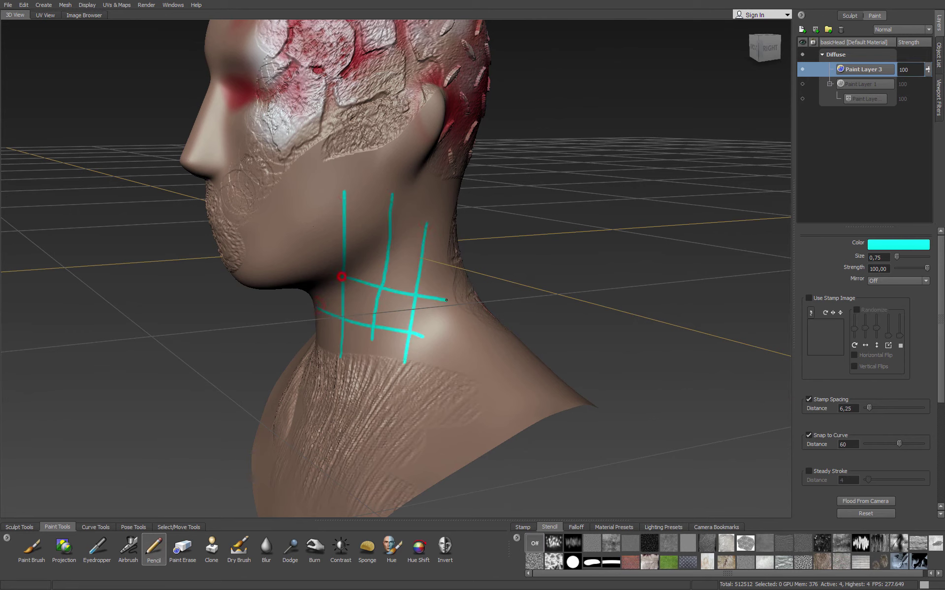
click(266, 550)
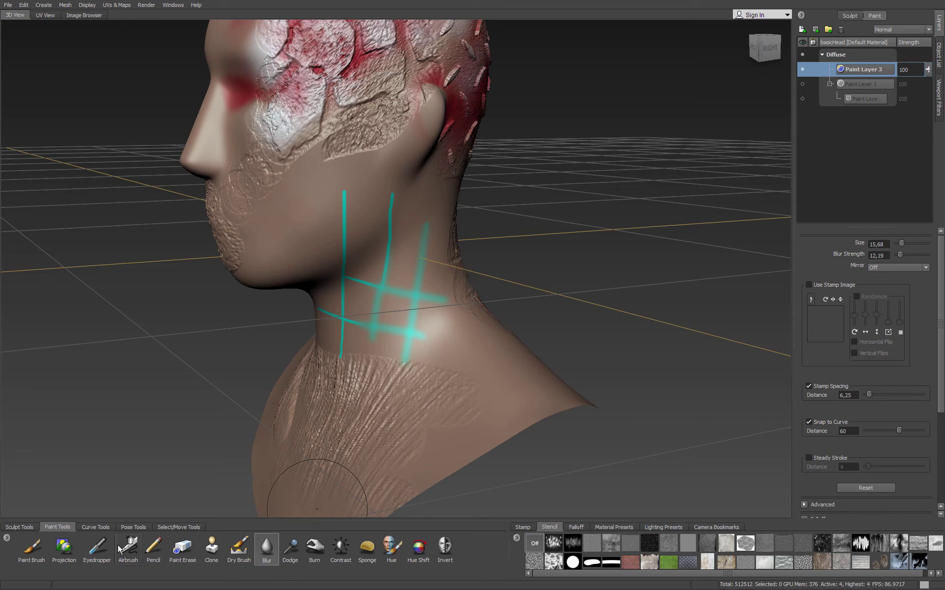
Pencil additional cyan lines across the neck and down the shoulder, and blur some of them with the Blur tool.
click(152, 552)
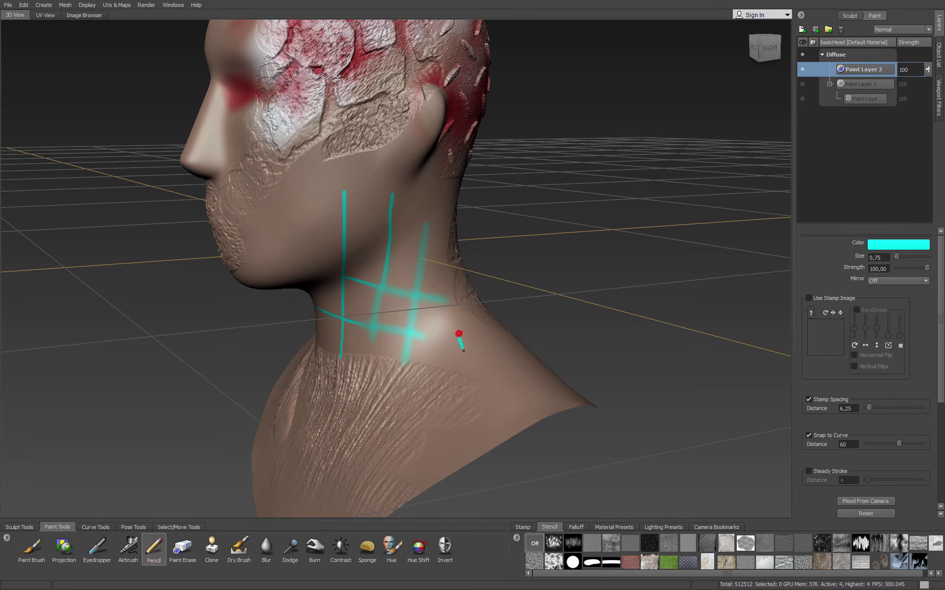
drag(435, 309, 339, 338)
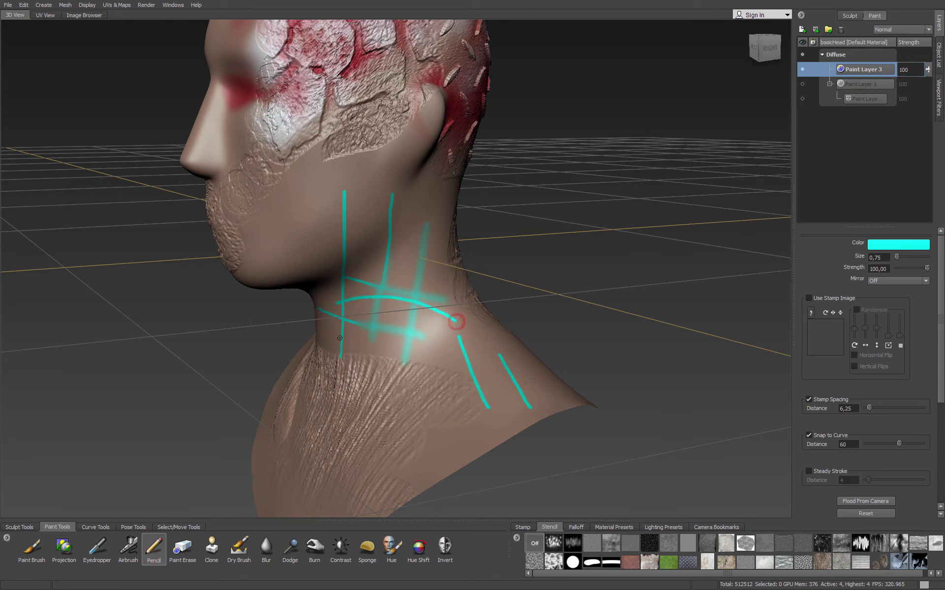
click(266, 546)
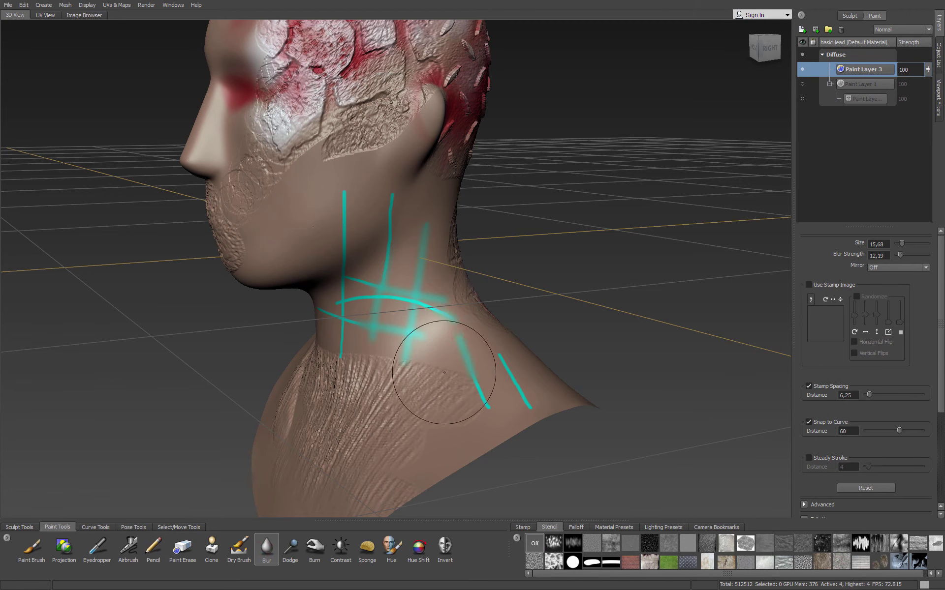
drag(444, 373, 431, 335)
Pencil cyan lines on the jaw and cheek, smoothing them with the Pencil's temporary blur mode.
click(154, 548)
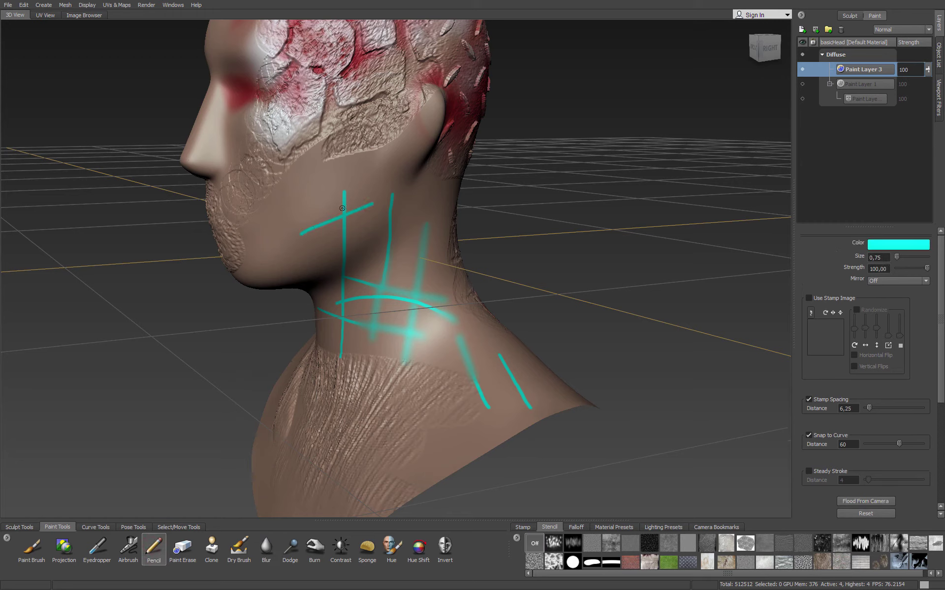
shift+drag(342, 208, 340, 219)
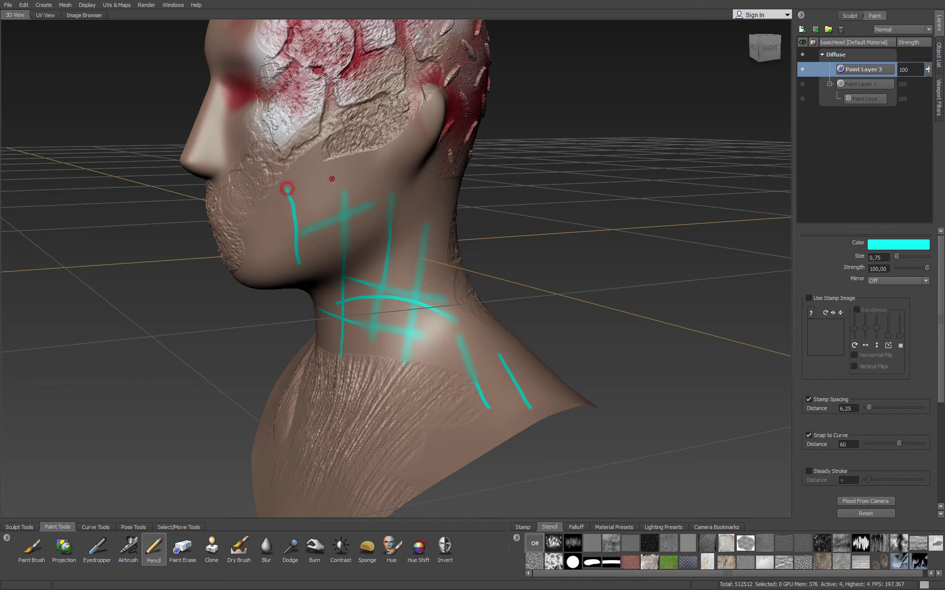
drag(331, 179, 341, 243)
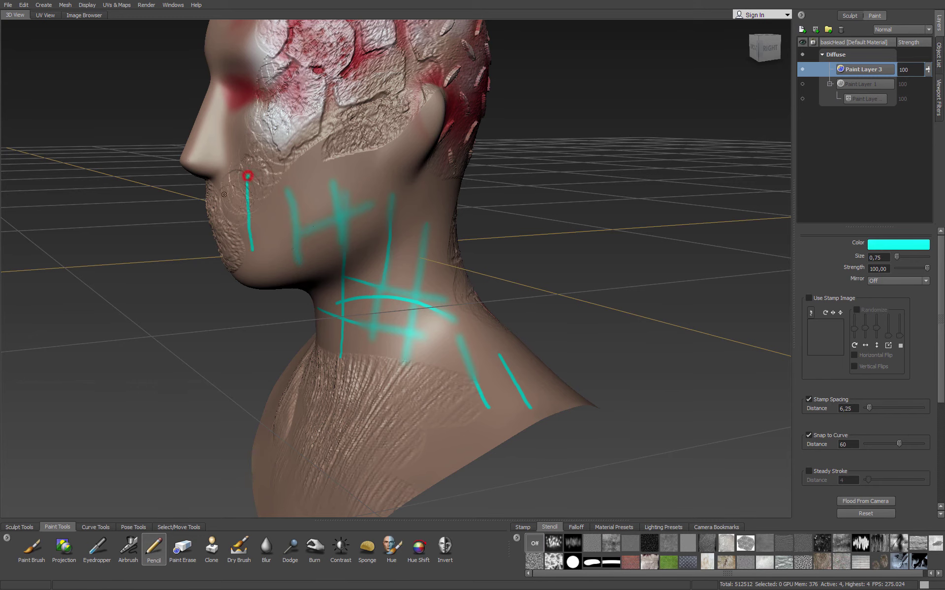
shift+drag(270, 190, 269, 245)
Pencil straight cyan lines down the upper chest and soften them and the neck lines with the temporary blur mode.
mouse_move(364, 329)
alt+mouse_down()
mouse_move(438, 312)
mouse_move(476, 435)
alt+mouse_up()
shift+click(371, 335)
drag(548, 324, 500, 425)
shift+drag(567, 338, 512, 368)
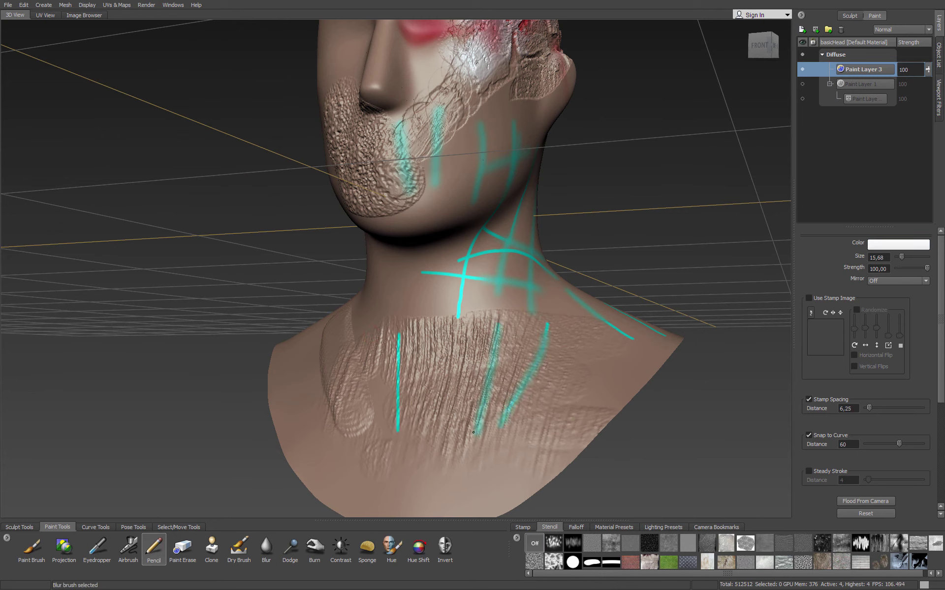
key(shift)
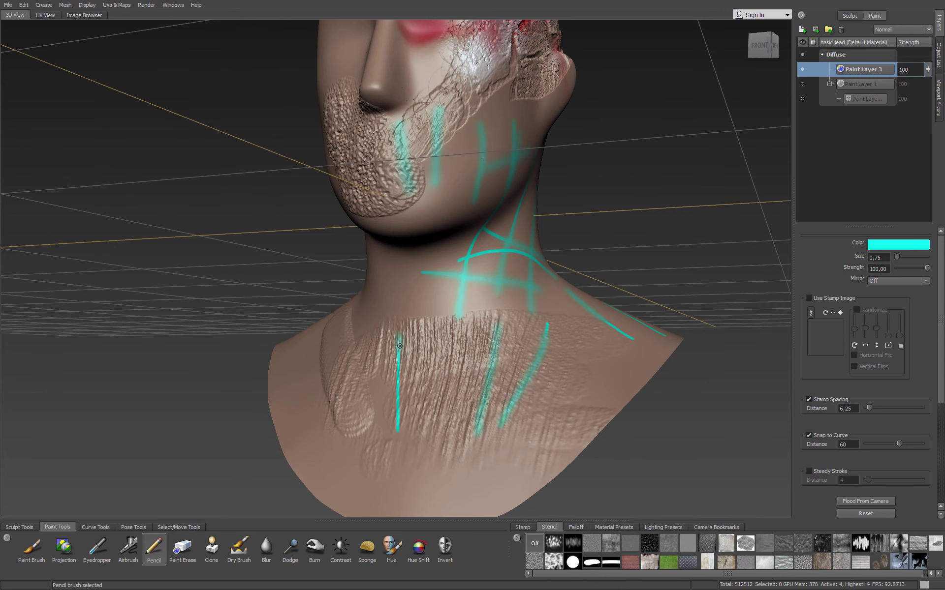
Pencil wavy red and cyan lines over the chest relief and blur them with the temporary blur mode.
drag(414, 284, 407, 408)
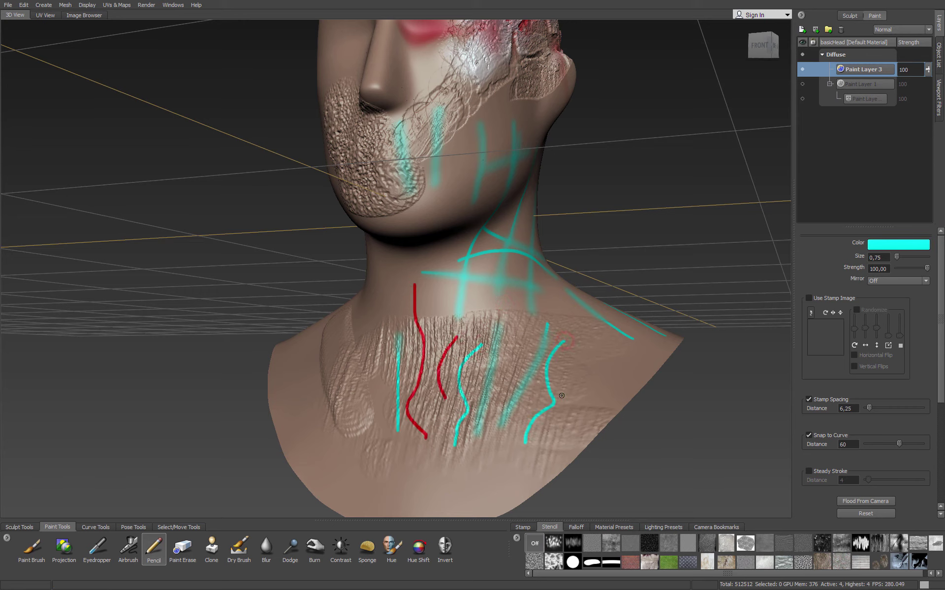
mouse_move(576, 372)
shift+mouse_down()
mouse_move(529, 399)
mouse_move(418, 349)
shift+mouse_up()
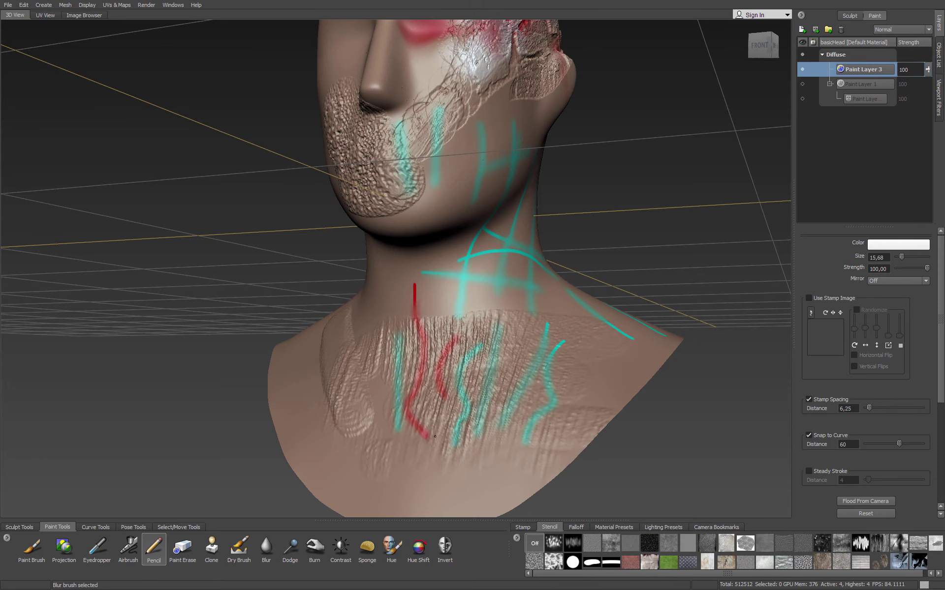
key(shift)
Add curved red and cyan Pencil lines near the far shoulder and lower chest, and temporarily switch to blur to soften them.
drag(298, 363, 351, 465)
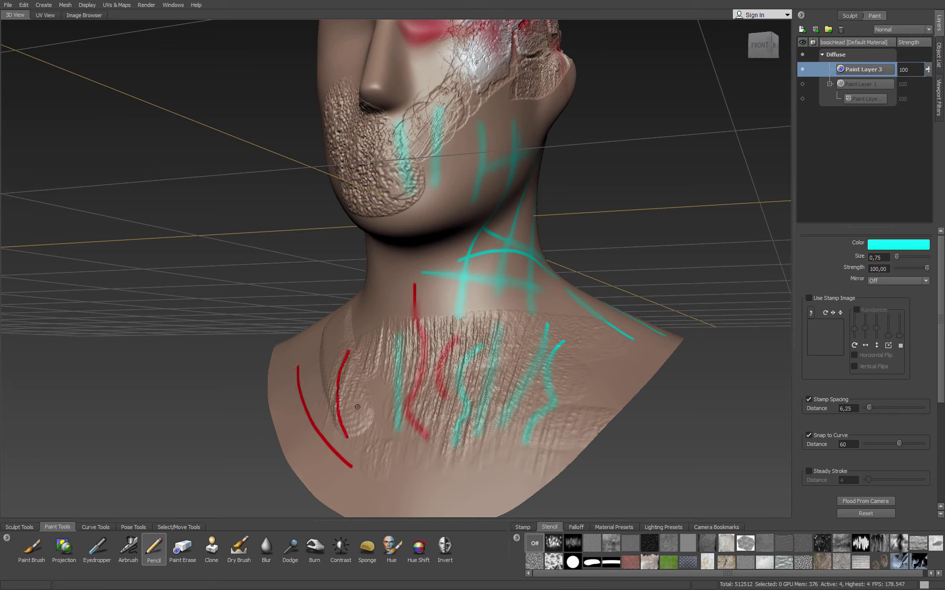
key(shift)
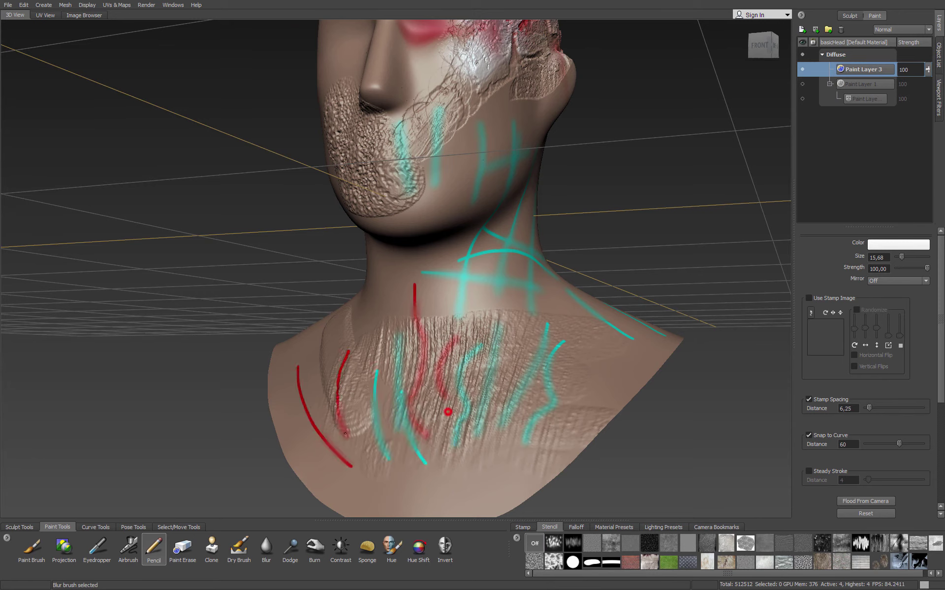
key(shift)
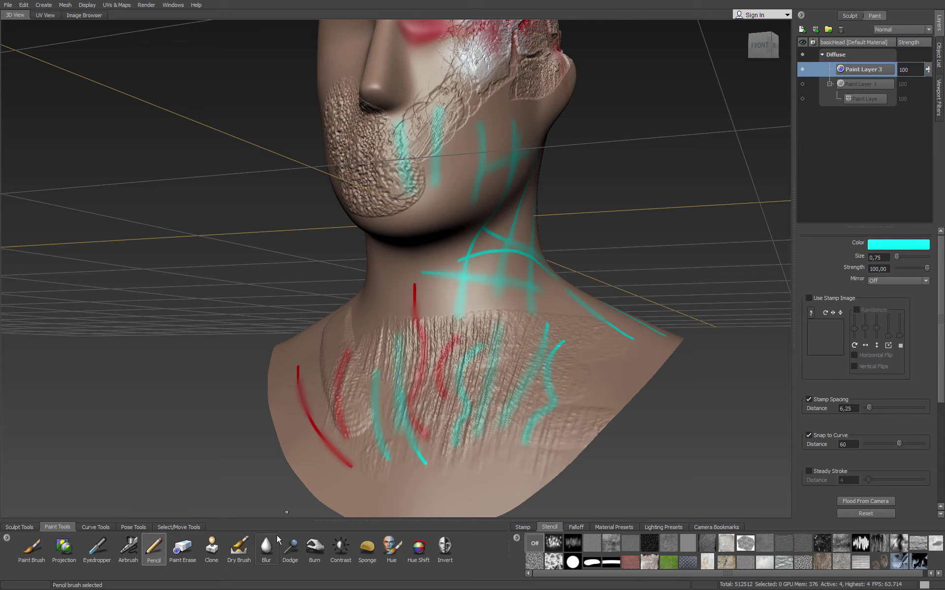
Show Paint Layer 1 again and lighten the painted stones on the side of the head with the Dodge tool.
click(803, 84)
mouse_move(565, 205)
mouse_down()
mouse_move(414, 314)
mouse_move(371, 295)
mouse_up()
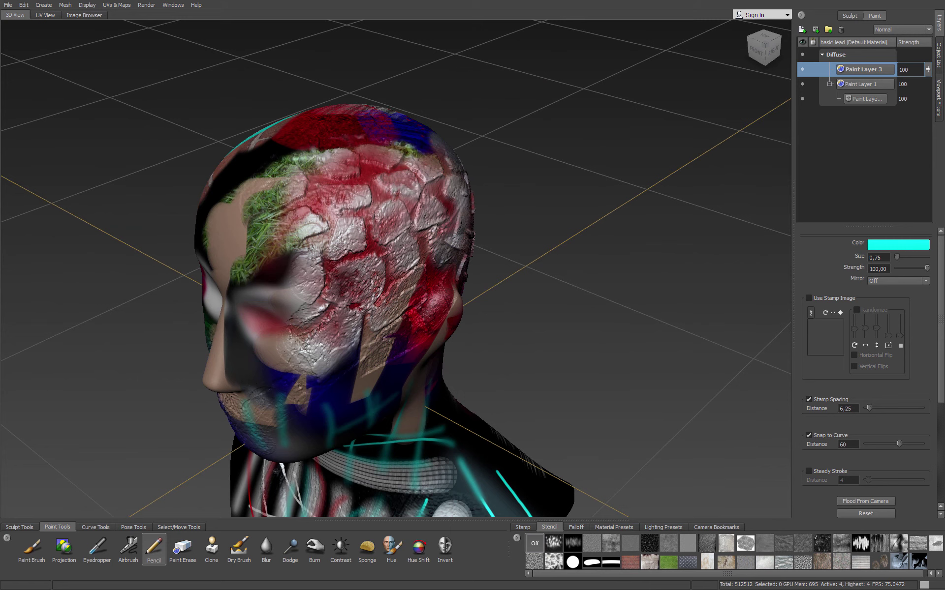
click(291, 547)
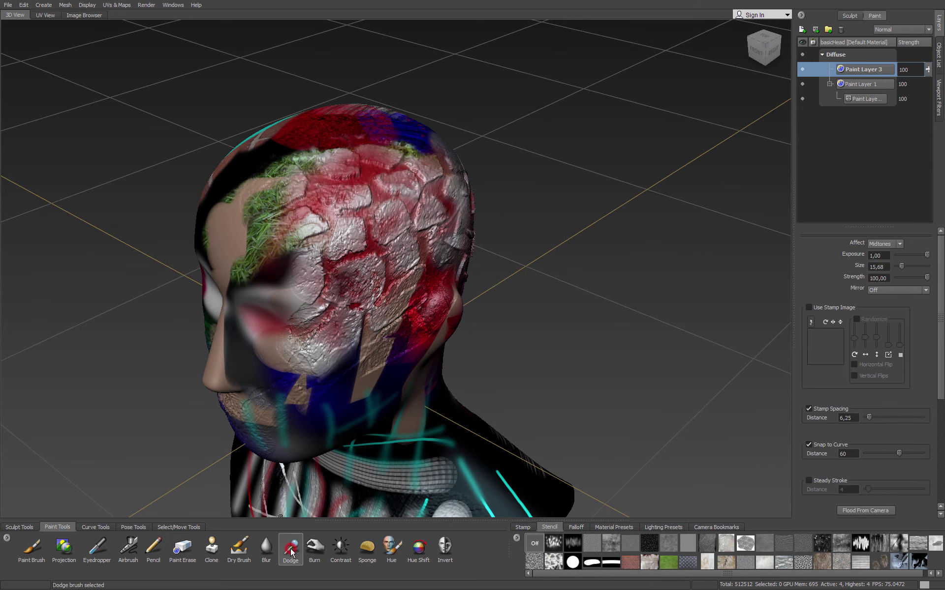
mouse_move(325, 256)
mouse_down()
mouse_move(378, 193)
mouse_move(249, 214)
mouse_up()
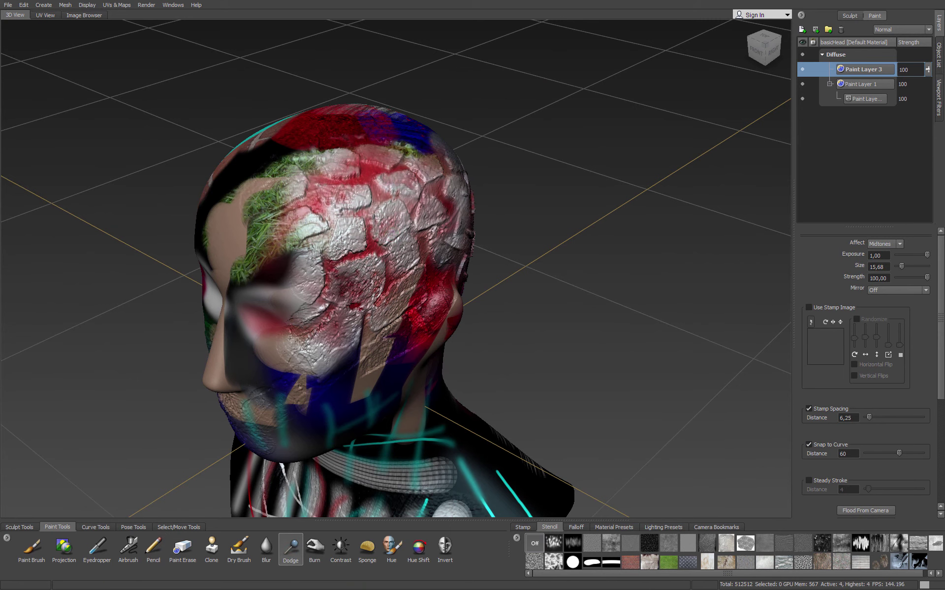
Dodge the paint around the tread plate relief behind the ear.
alt+drag(295, 345, 344, 367)
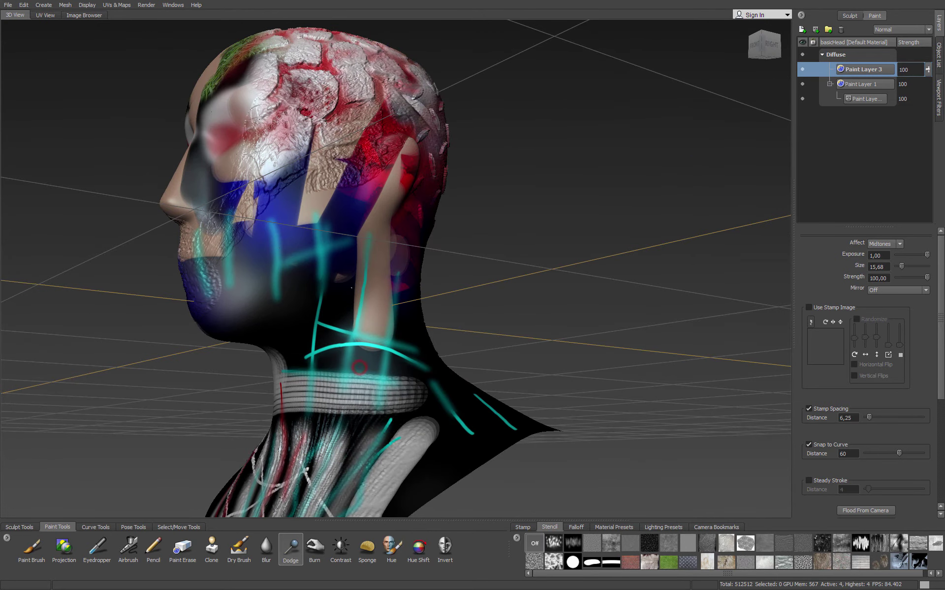
alt+drag(369, 236, 231, 294)
mouse_move(258, 209)
mouse_down()
mouse_move(290, 248)
mouse_move(337, 246)
mouse_up()
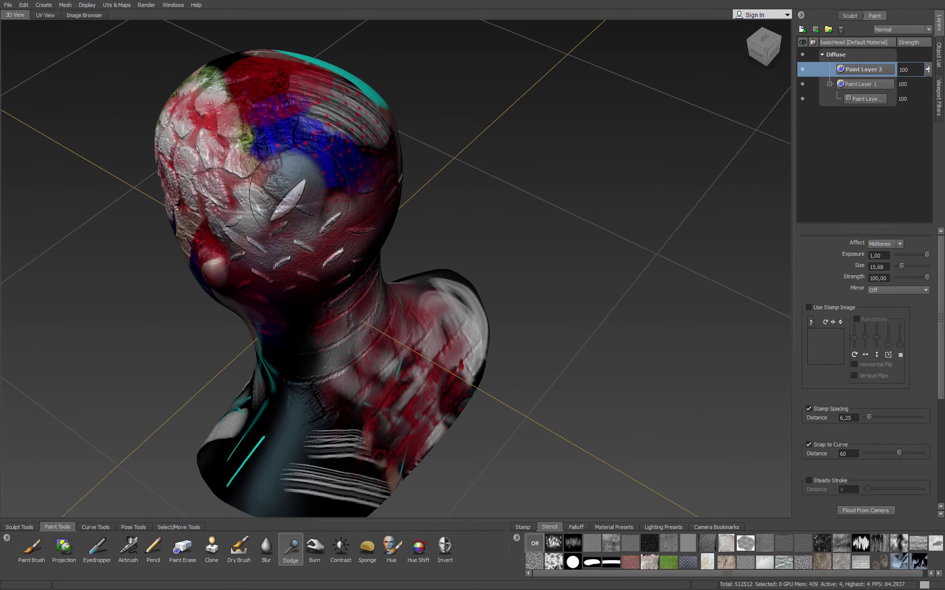
alt+drag(299, 195, 333, 194)
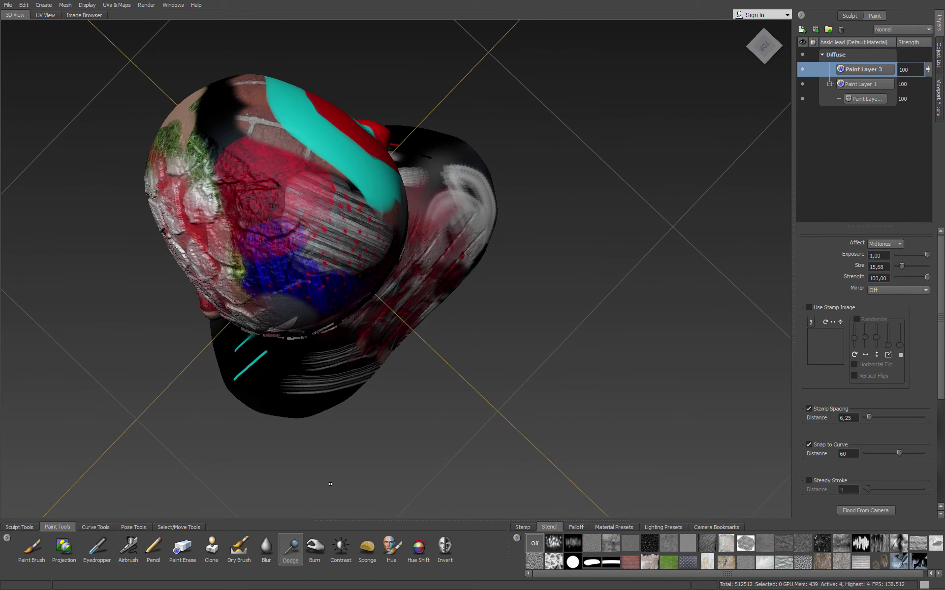
Darken the red and white stones around the temple with the Burn tool set to midtones.
click(315, 558)
mouse_move(187, 300)
alt+mouse_down()
mouse_move(226, 256)
mouse_move(246, 194)
mouse_move(222, 231)
mouse_move(256, 241)
mouse_move(212, 216)
mouse_move(209, 241)
mouse_move(287, 248)
alt+mouse_up()
mouse_move(311, 292)
mouse_down()
mouse_move(236, 302)
mouse_move(303, 291)
mouse_move(325, 265)
mouse_up()
mouse_move(290, 271)
mouse_down()
mouse_move(202, 262)
mouse_move(256, 305)
mouse_move(288, 265)
mouse_move(337, 231)
mouse_up()
mouse_move(310, 171)
mouse_down()
mouse_move(282, 191)
mouse_move(307, 158)
mouse_move(294, 237)
mouse_up()
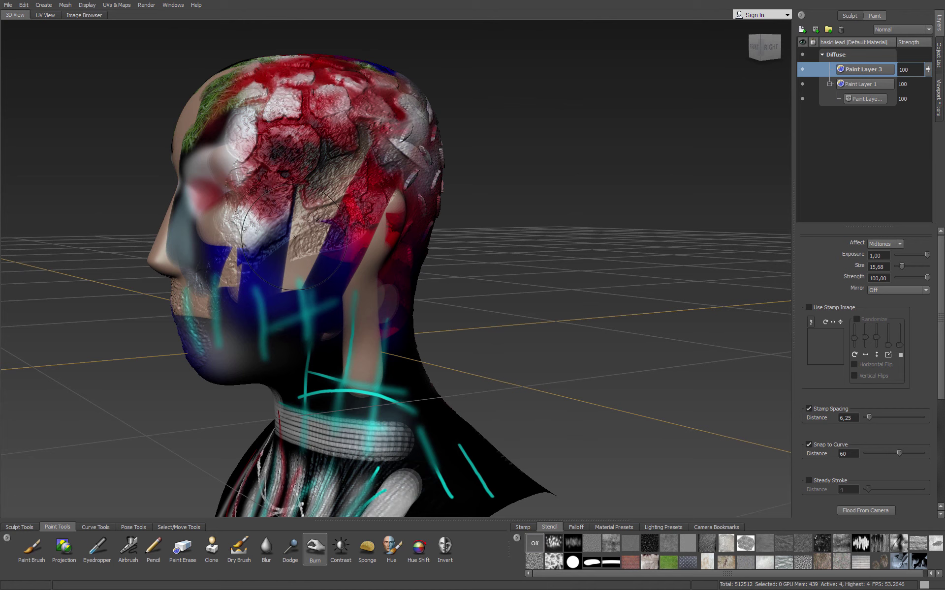
Increase the contrast of the temple stones and the bricks on the back of the neck with the Contrast tool.
click(339, 558)
drag(316, 131, 276, 217)
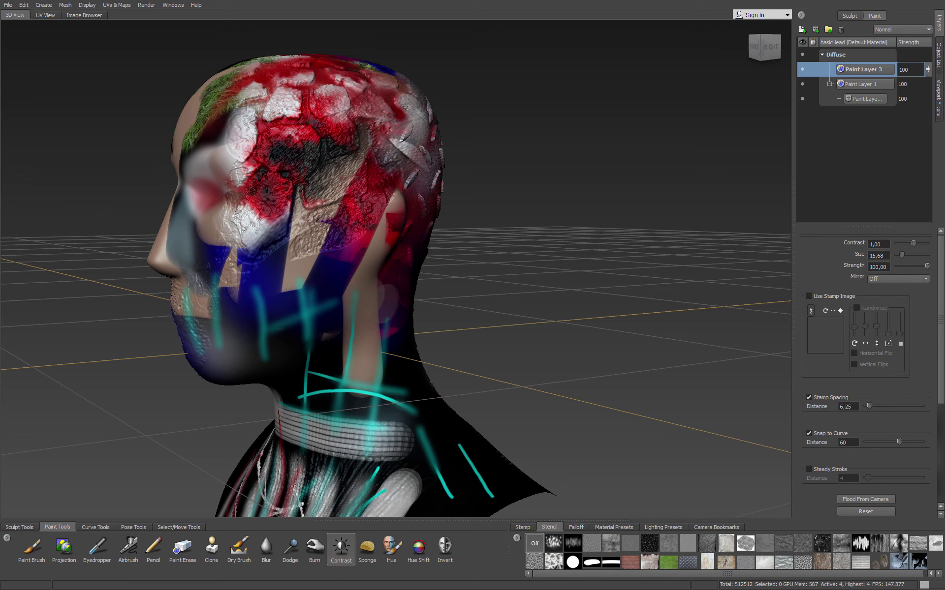
mouse_move(283, 157)
alt+mouse_down()
mouse_move(214, 257)
mouse_move(367, 302)
mouse_move(351, 330)
mouse_move(395, 362)
mouse_move(376, 323)
mouse_move(436, 372)
mouse_move(435, 453)
alt+mouse_up()
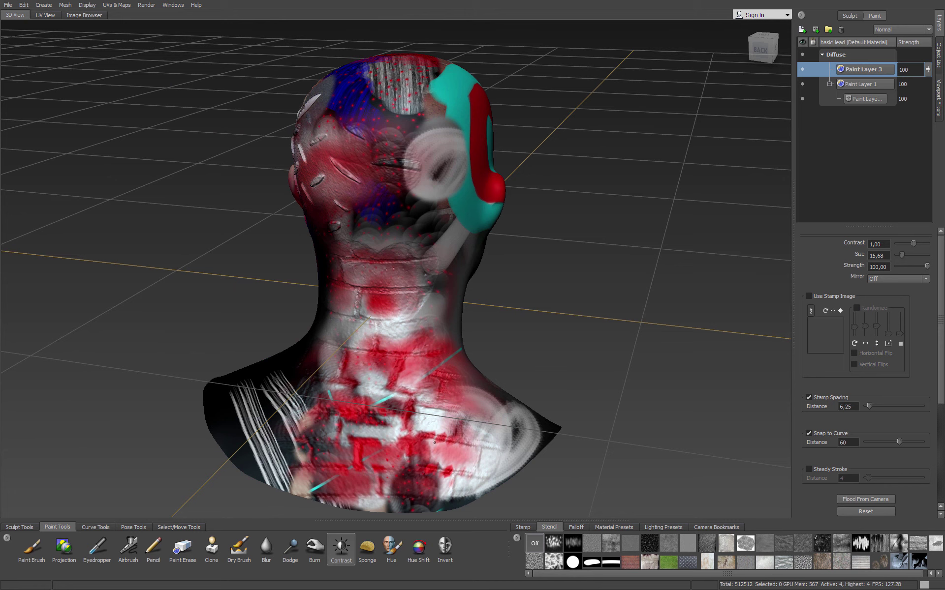
Desaturate the red paint on the neck and back bricks with the Sponge tool.
click(368, 550)
mouse_move(413, 381)
mouse_down()
mouse_move(334, 423)
mouse_move(433, 384)
mouse_move(321, 439)
mouse_move(428, 402)
mouse_move(377, 292)
mouse_move(342, 361)
mouse_move(425, 311)
mouse_up()
drag(416, 316, 461, 441)
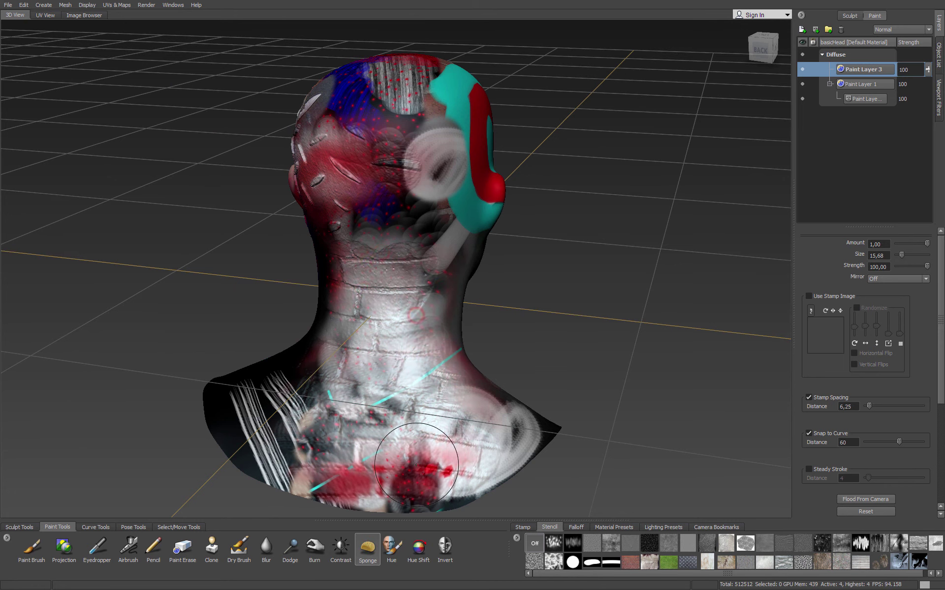
Select Paint Layer 1 and sponge the color out of the upper red and cyan shapes on the other side of the head.
alt+drag(463, 374, 354, 359)
mouse_move(537, 158)
alt+mouse_down()
mouse_move(446, 220)
mouse_move(502, 157)
mouse_move(470, 154)
mouse_move(480, 180)
mouse_move(421, 196)
alt+mouse_up()
click(862, 85)
drag(530, 213, 475, 221)
mouse_move(533, 246)
mouse_down()
mouse_move(495, 248)
mouse_move(497, 241)
mouse_up()
drag(558, 202, 514, 214)
drag(546, 203, 512, 219)
drag(579, 220, 502, 251)
mouse_move(507, 259)
mouse_down()
mouse_move(410, 273)
mouse_move(408, 250)
mouse_up()
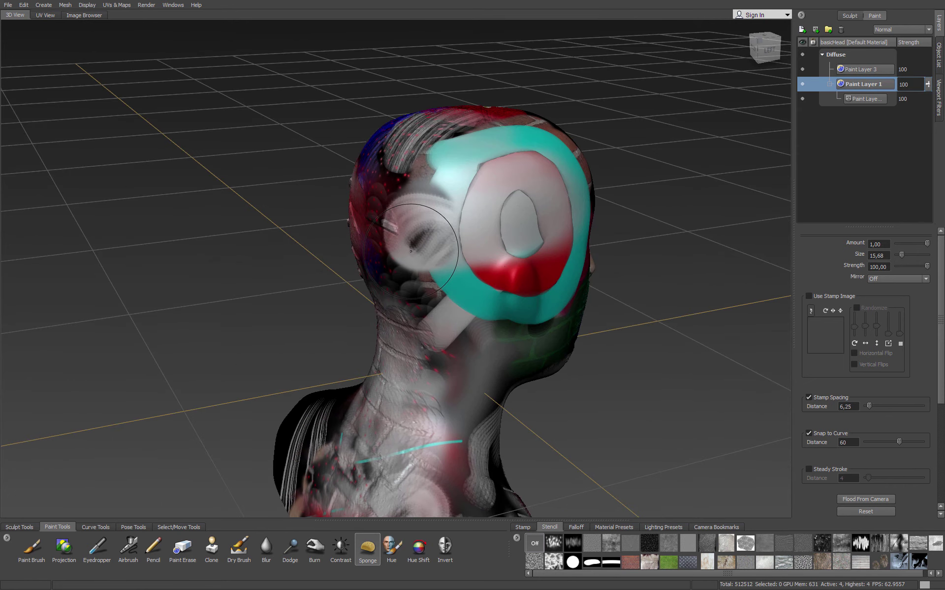
Tint the blue patch on the back of the head red with the Hue tool.
click(391, 549)
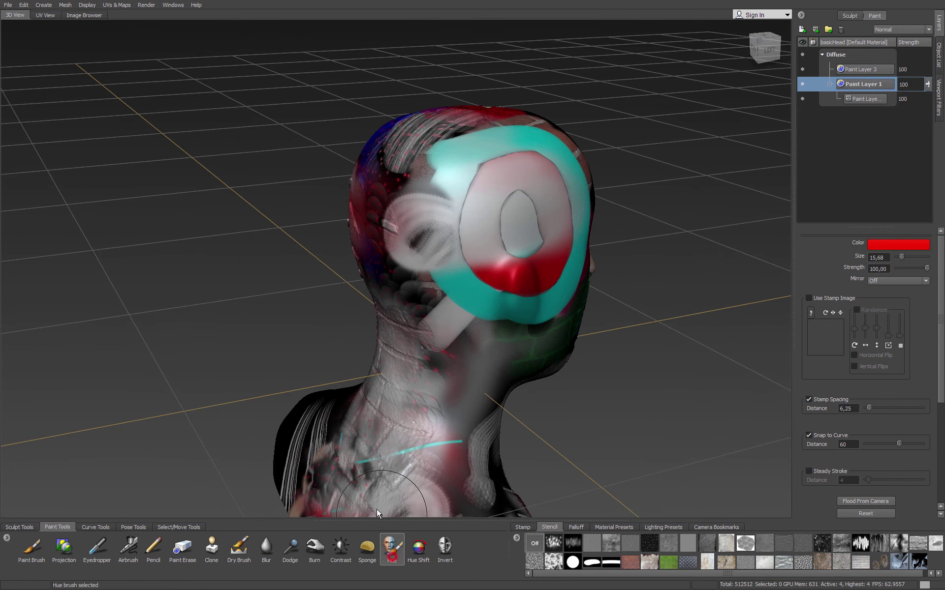
alt+drag(376, 509, 436, 230)
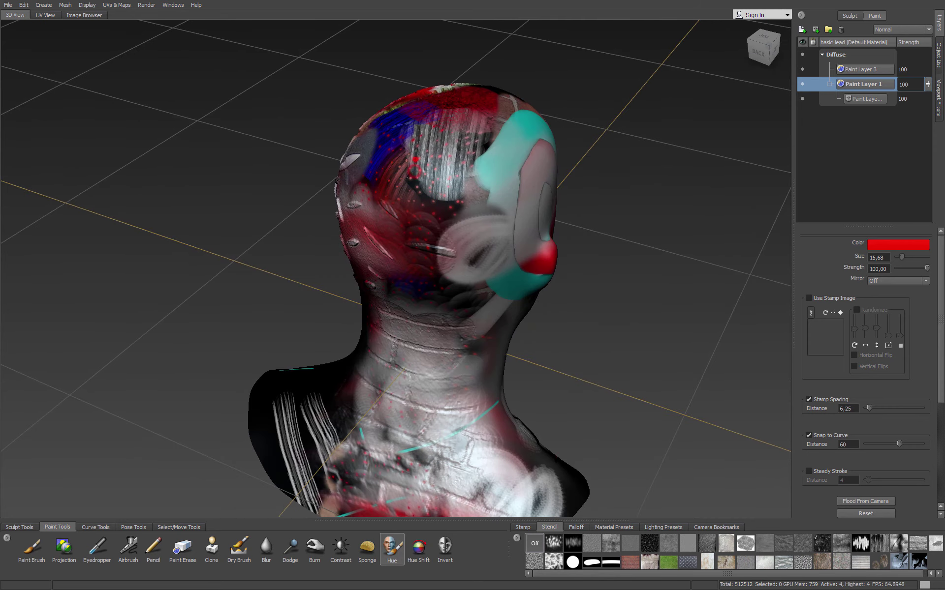
alt+drag(415, 171, 397, 159)
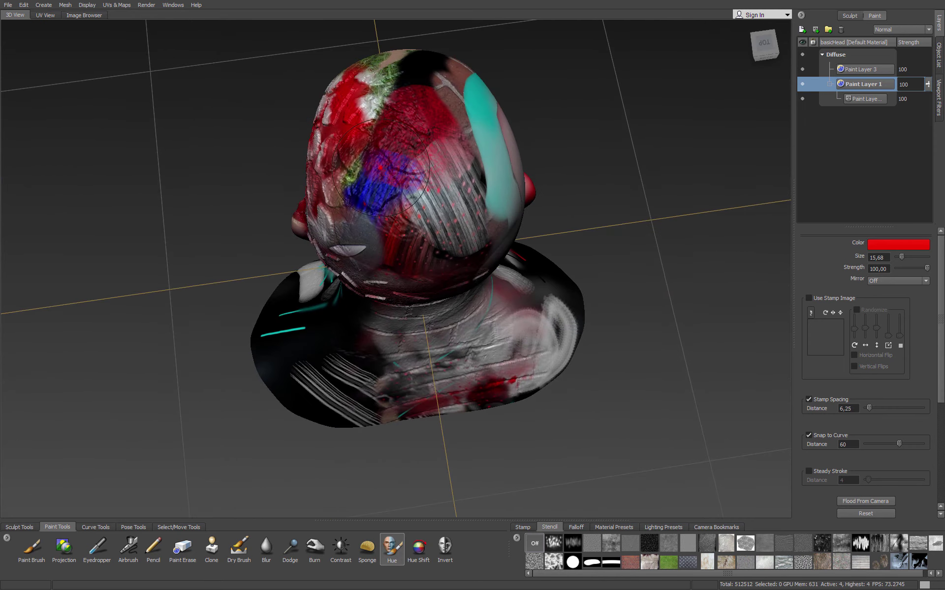
Set the Hue tool's color to bright green and tint the upper back of the head and its dots.
click(874, 246)
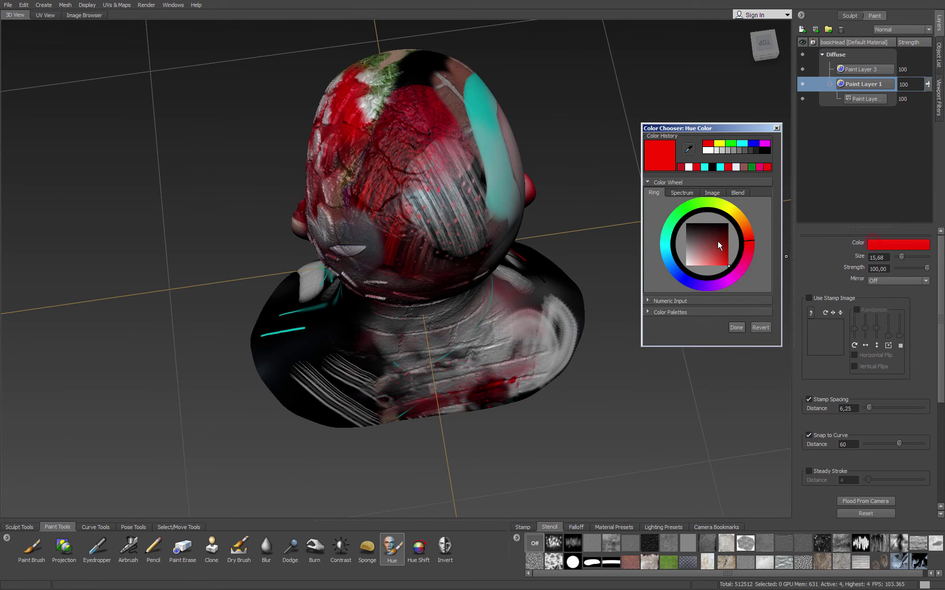
click(674, 217)
click(736, 327)
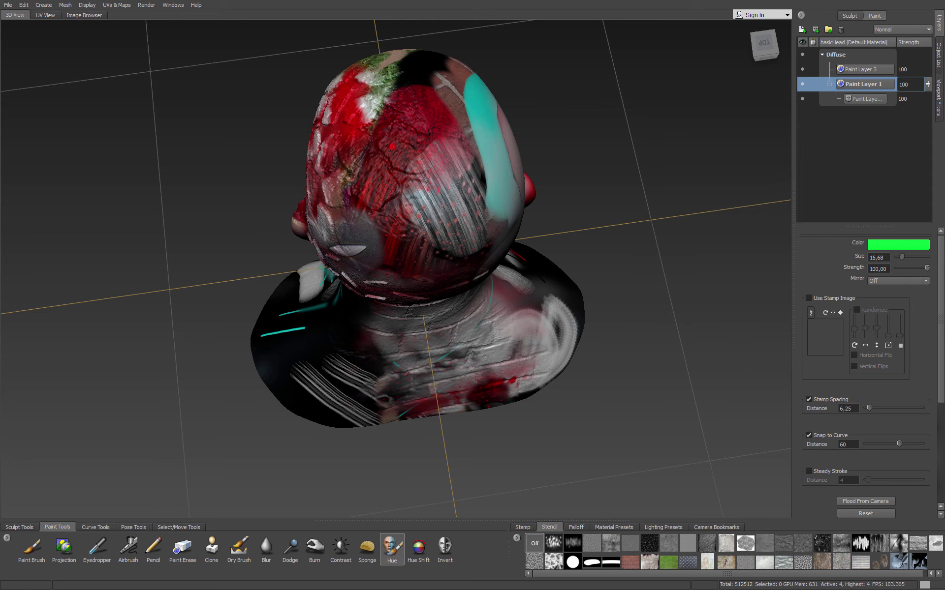
mouse_move(378, 133)
mouse_down()
mouse_move(389, 232)
mouse_move(426, 212)
mouse_up()
alt+drag(426, 212, 414, 167)
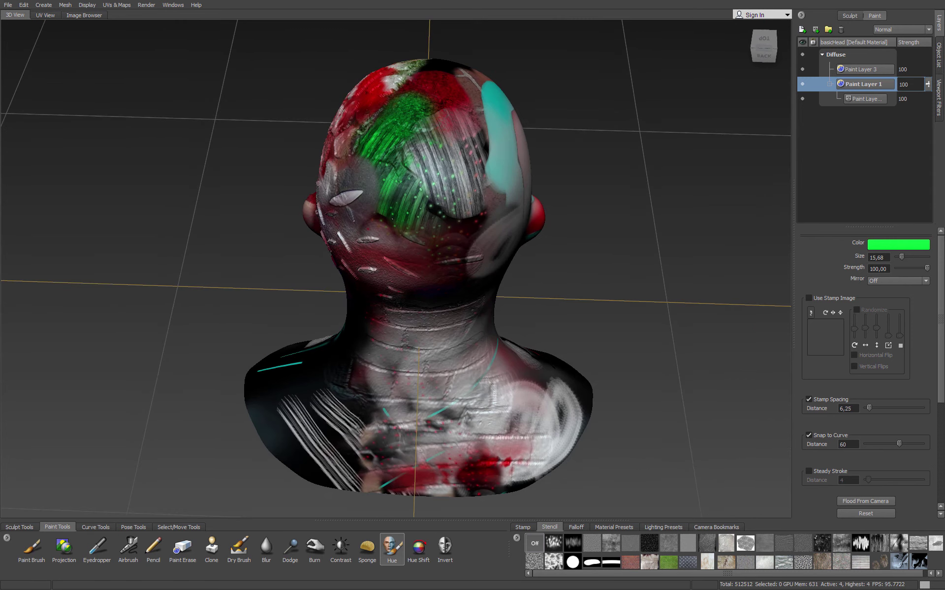
alt+right_drag(413, 178, 470, 165)
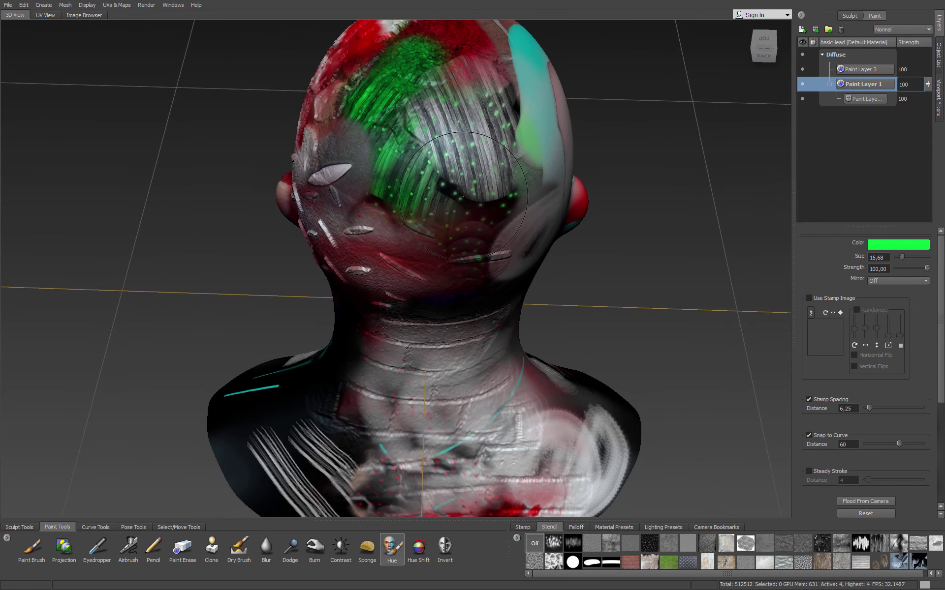
alt+middle_drag(522, 221, 489, 340)
alt+drag(489, 340, 470, 332)
Change the hue color to blue and brush it over the green strokes and dots on the back of the head.
click(906, 246)
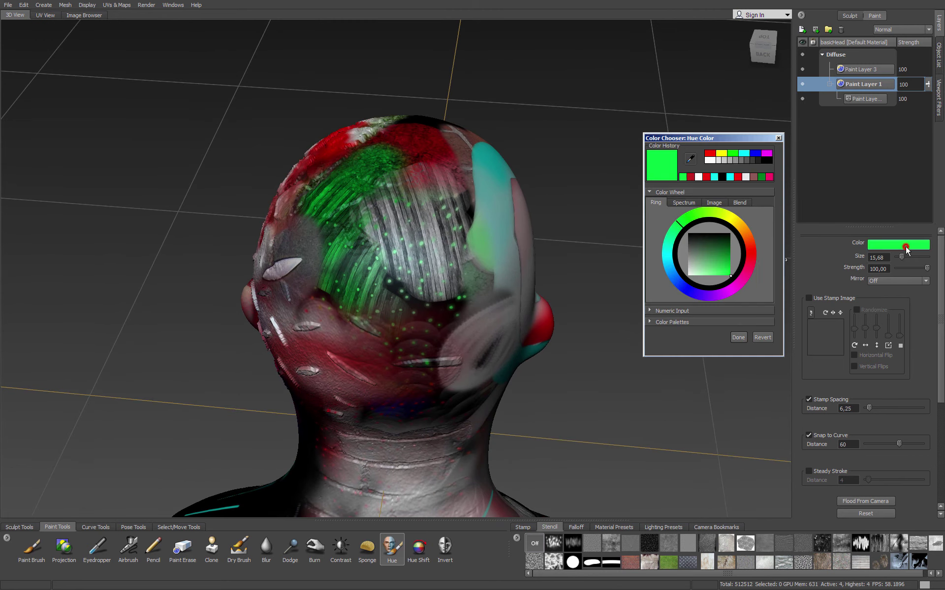
click(689, 286)
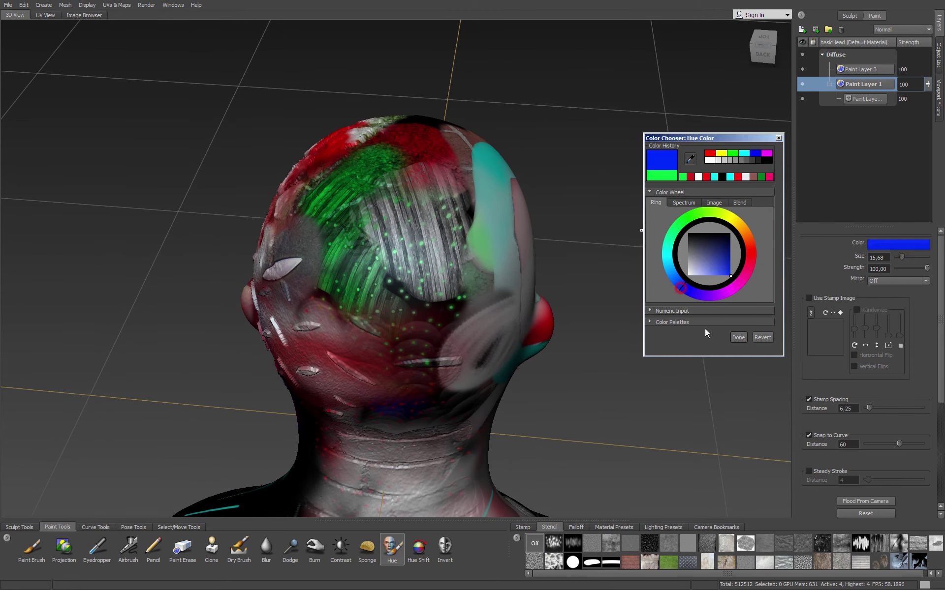
click(738, 339)
drag(397, 240, 379, 251)
drag(414, 221, 389, 231)
mouse_move(383, 195)
mouse_down()
mouse_move(366, 176)
mouse_move(353, 183)
mouse_up()
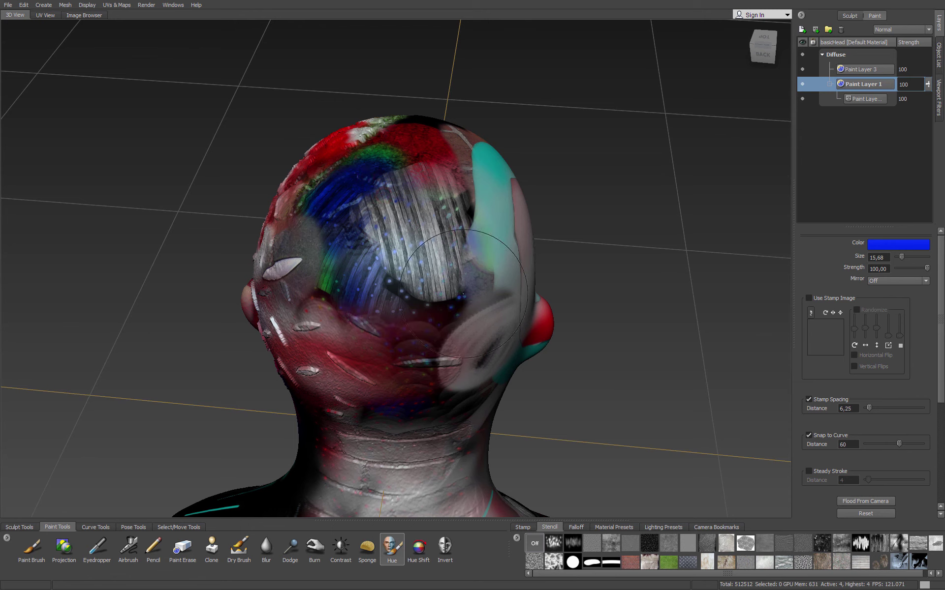
Shift the colors of the blue strokes and dots on the back of the head with the Hue Shift tool.
click(418, 547)
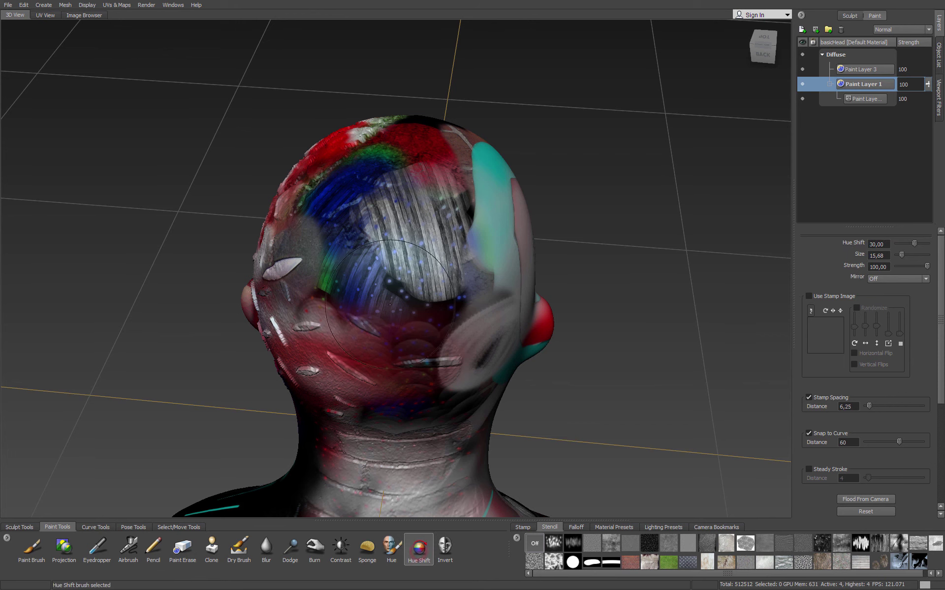
mouse_move(422, 277)
mouse_down()
mouse_move(422, 243)
mouse_move(421, 253)
mouse_move(436, 241)
mouse_move(416, 202)
mouse_move(418, 228)
mouse_move(384, 290)
mouse_move(328, 344)
mouse_up()
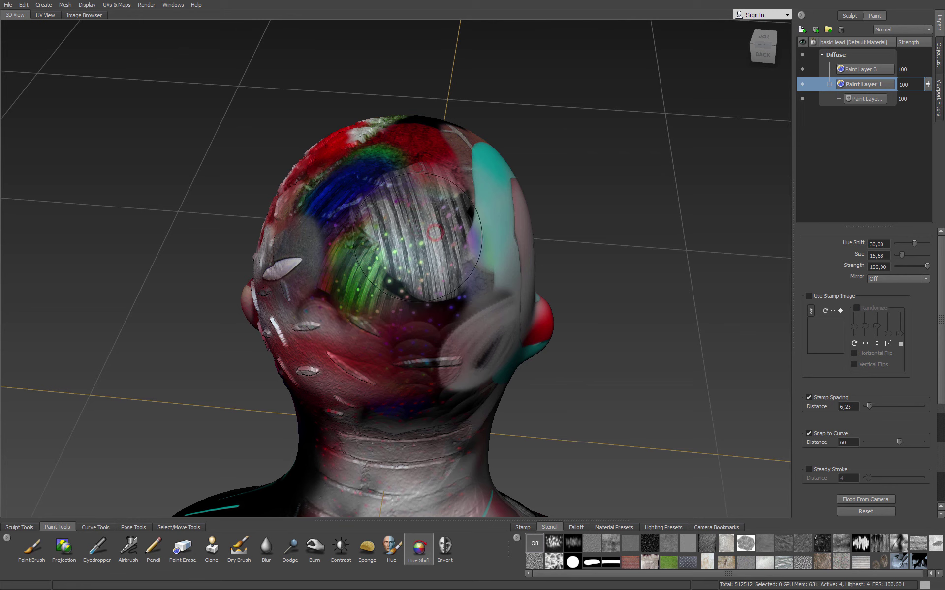
drag(417, 235, 351, 321)
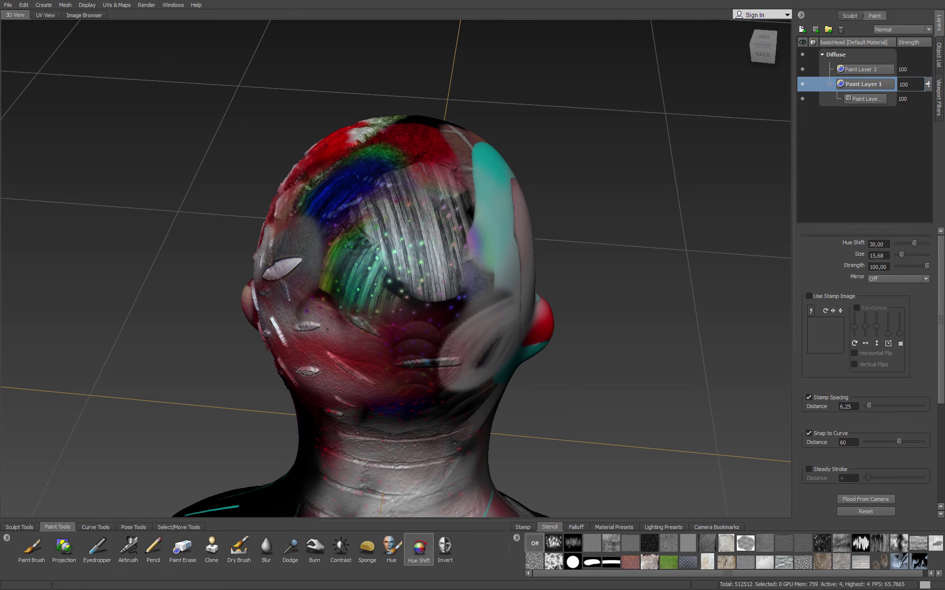
drag(387, 207, 326, 221)
mouse_move(394, 163)
mouse_down()
mouse_move(364, 182)
mouse_move(306, 271)
mouse_up()
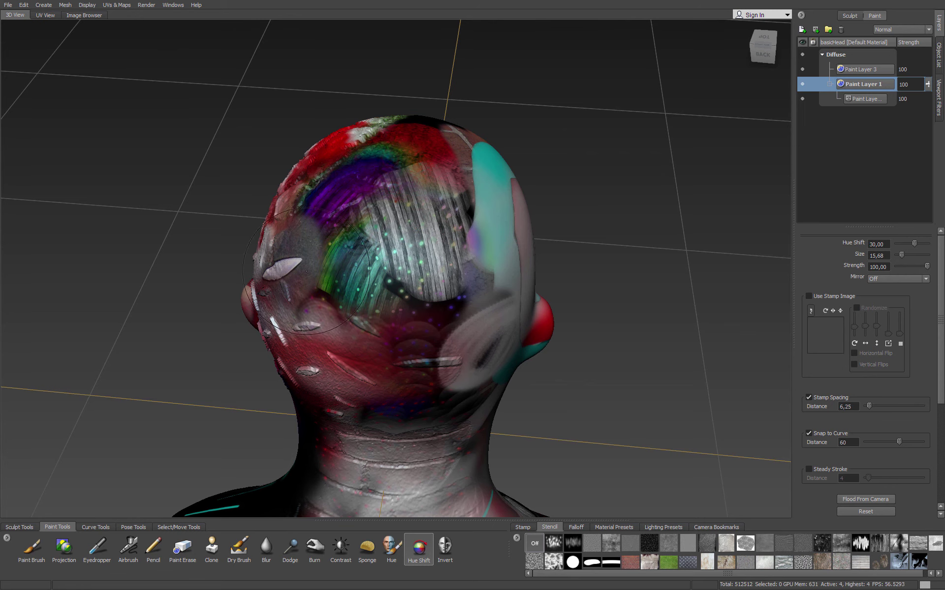
Invert the colors of the striped and dotted area on the back of the head with the Invert tool.
click(443, 555)
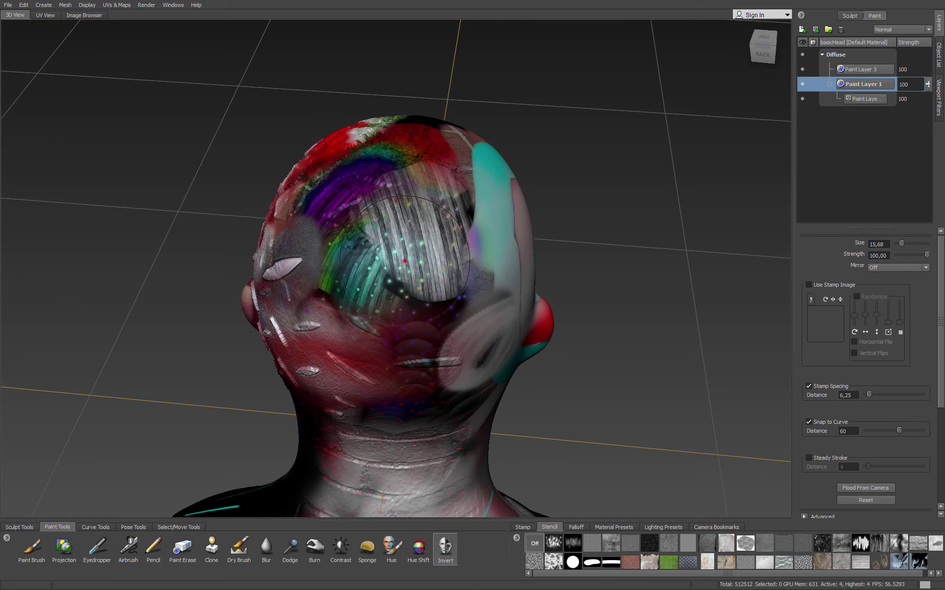
mouse_move(440, 236)
mouse_down()
mouse_move(333, 323)
mouse_move(435, 265)
mouse_up()
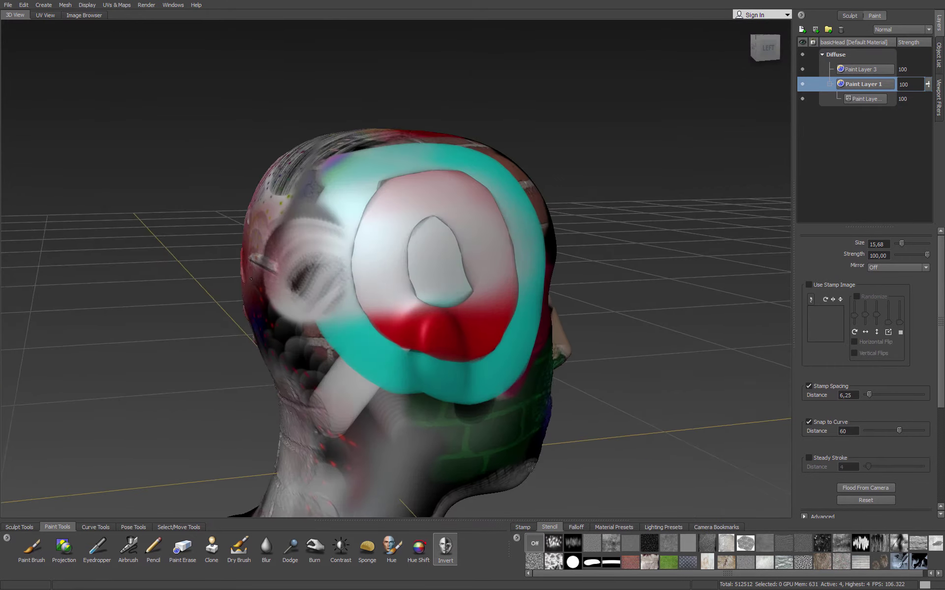